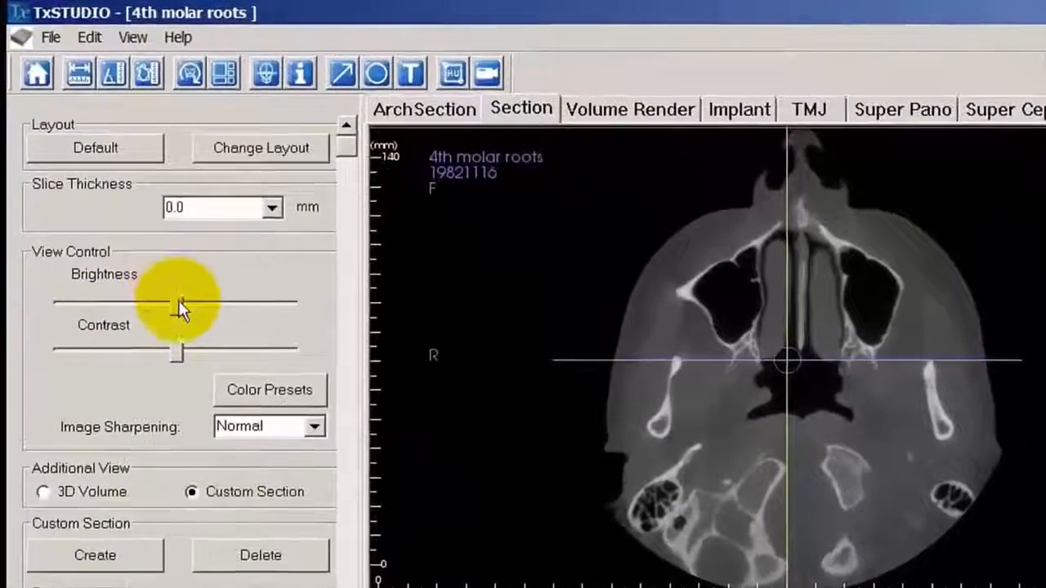
Increase the image brightness and contrast slightly and set the image sharpening to Hard
mouse_move(178, 300)
mouse_down()
mouse_move(200, 302)
mouse_move(185, 308)
mouse_up()
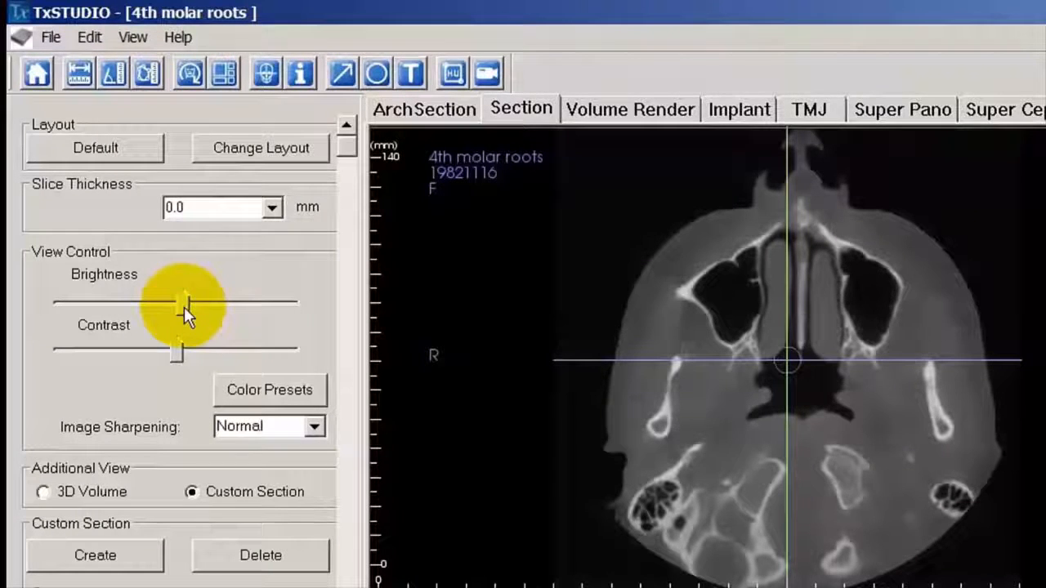
drag(177, 351, 184, 349)
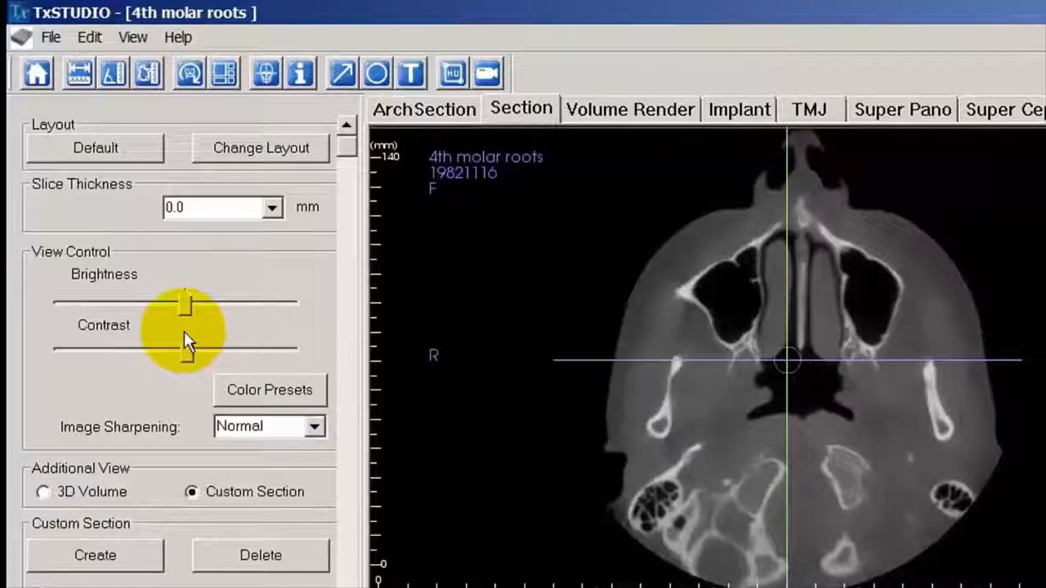
click(314, 426)
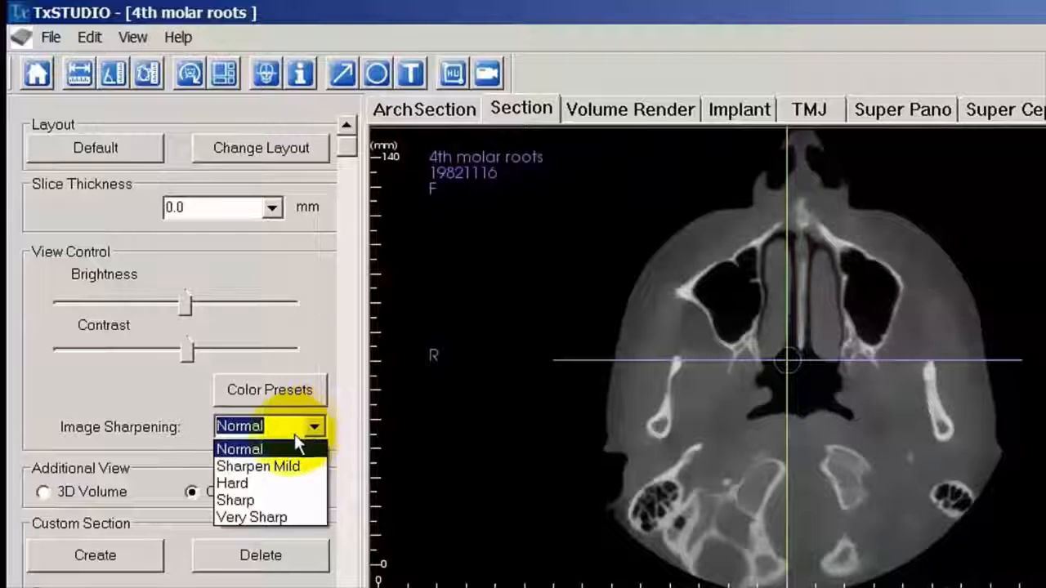
click(255, 484)
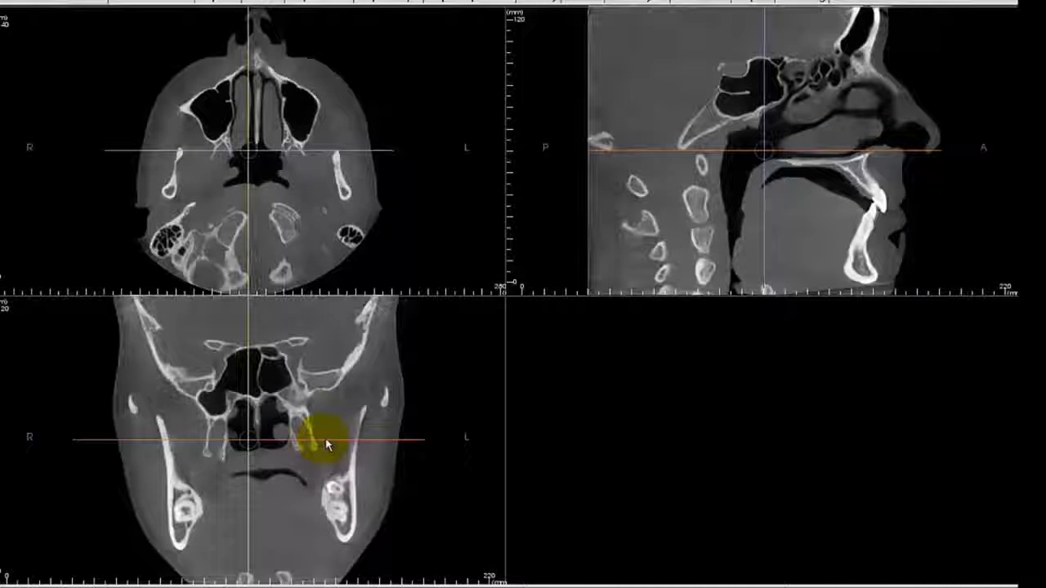
Position the axial and coronal slices through the condyles and align the sagittal slice with the skull's midline
drag(323, 438, 340, 417)
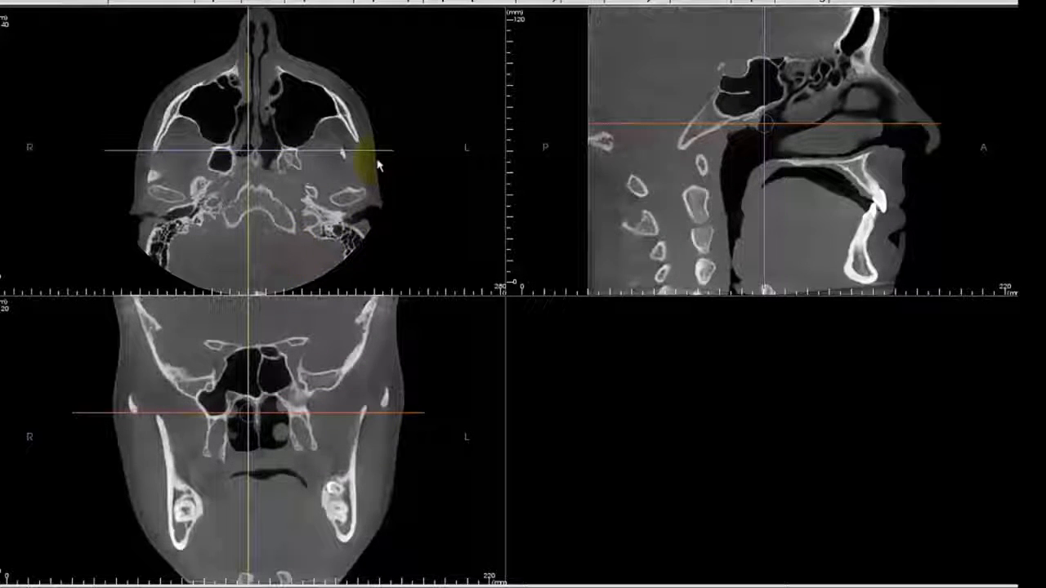
drag(375, 151, 386, 196)
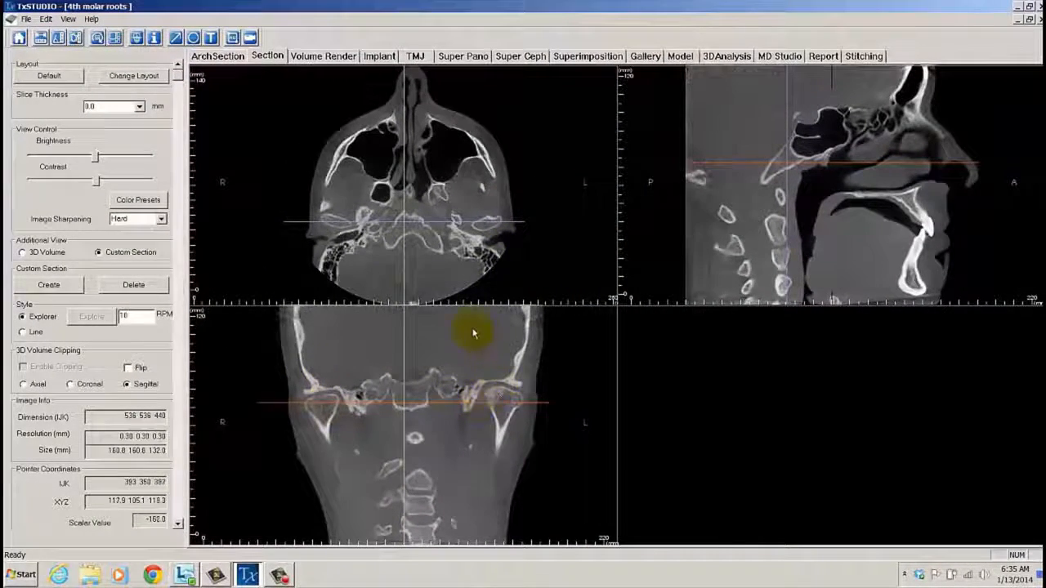
drag(404, 263, 415, 258)
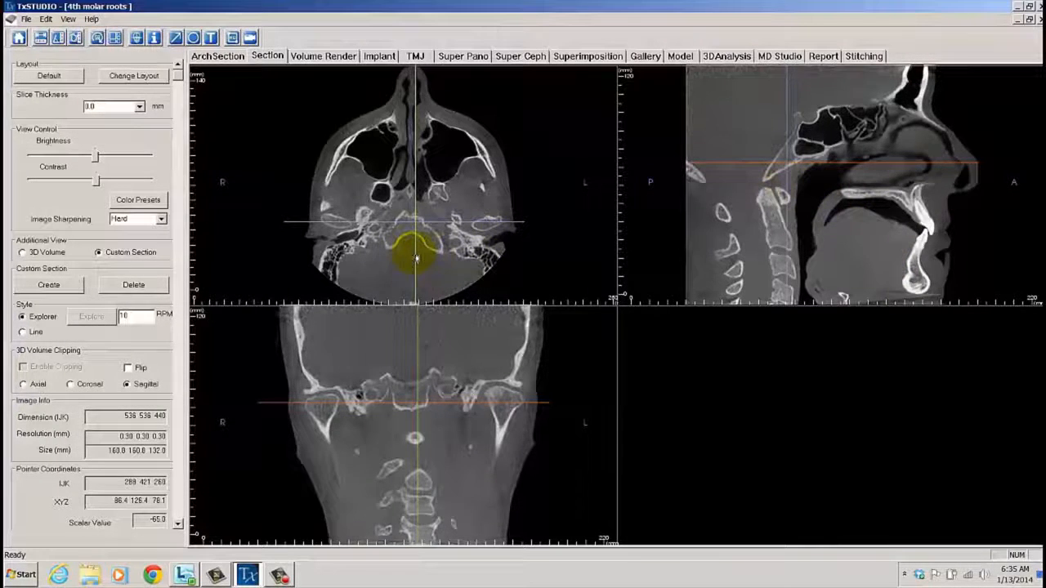
drag(417, 258, 411, 262)
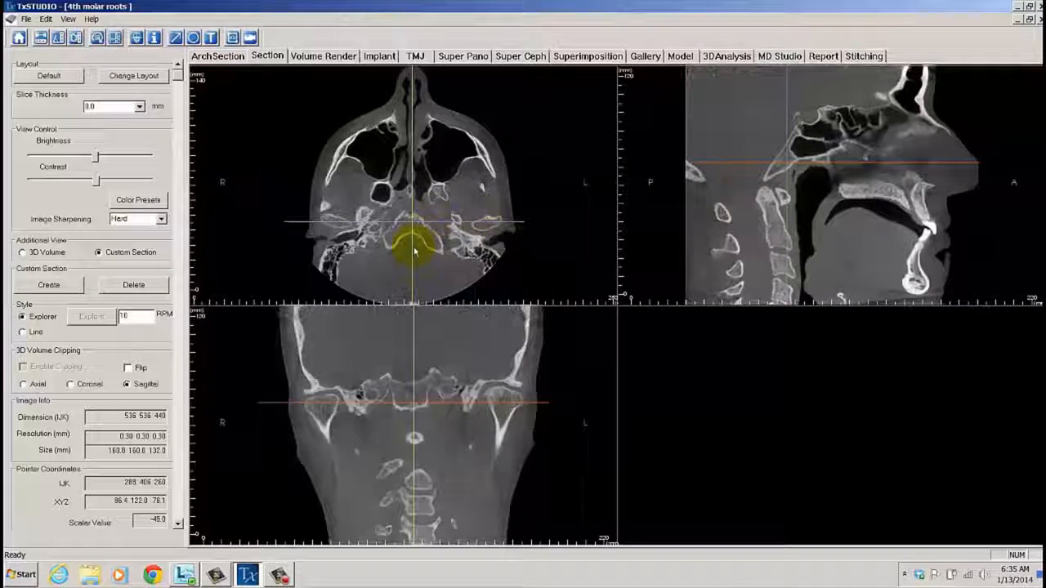
drag(415, 251, 415, 251)
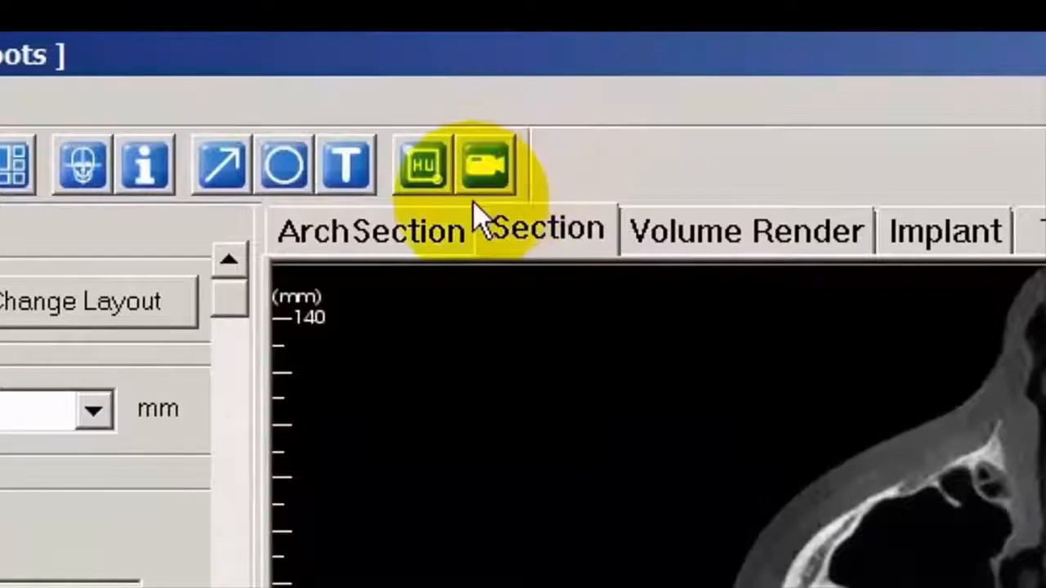
Open the View Sequencer and move its window over the control panel, clear of the slice images
click(487, 166)
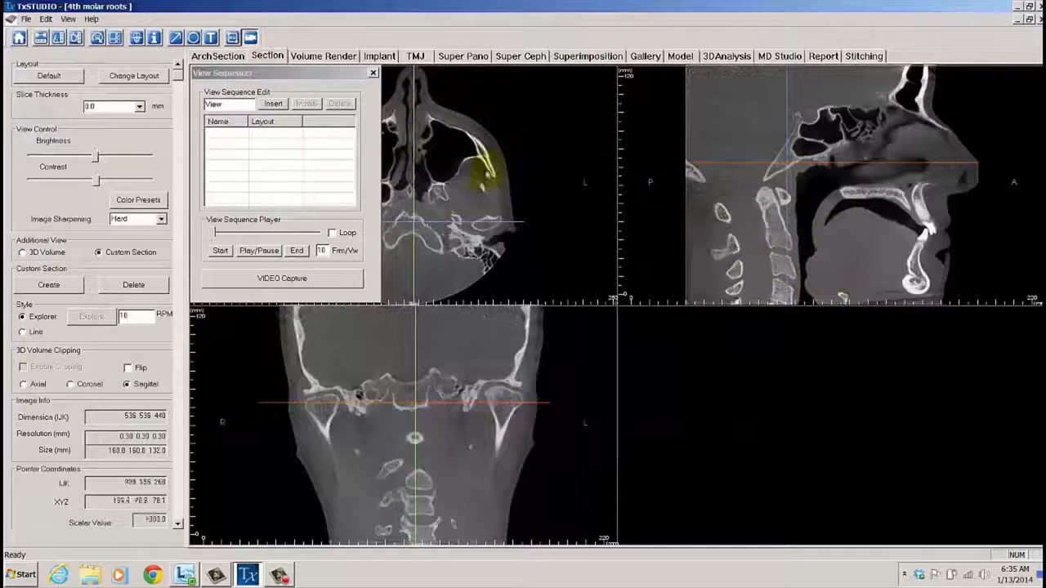
click(359, 74)
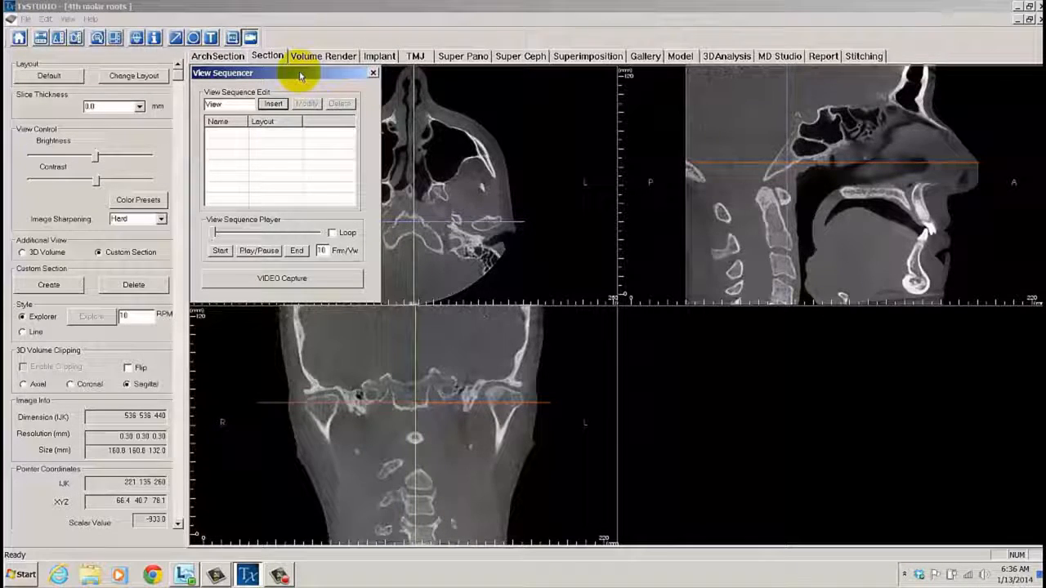
drag(299, 76, 105, 285)
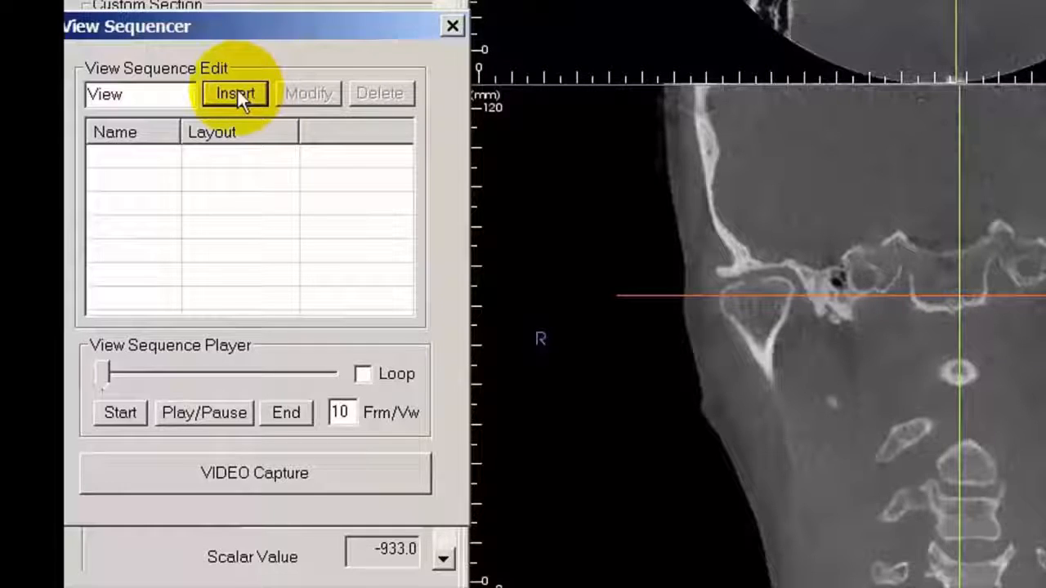
Insert the current slice layout three times as views in the sequence
click(237, 94)
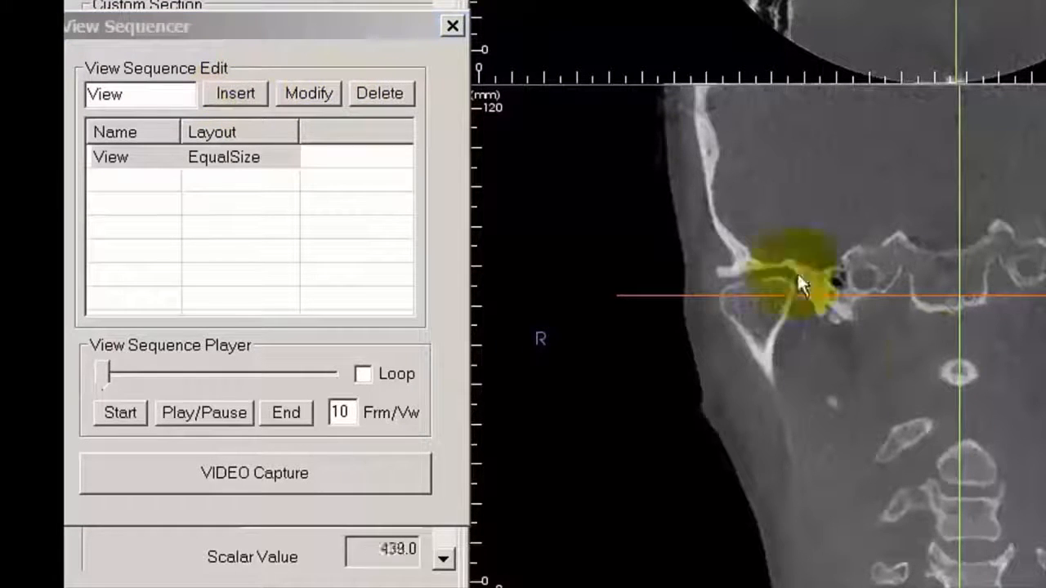
click(238, 94)
click(238, 93)
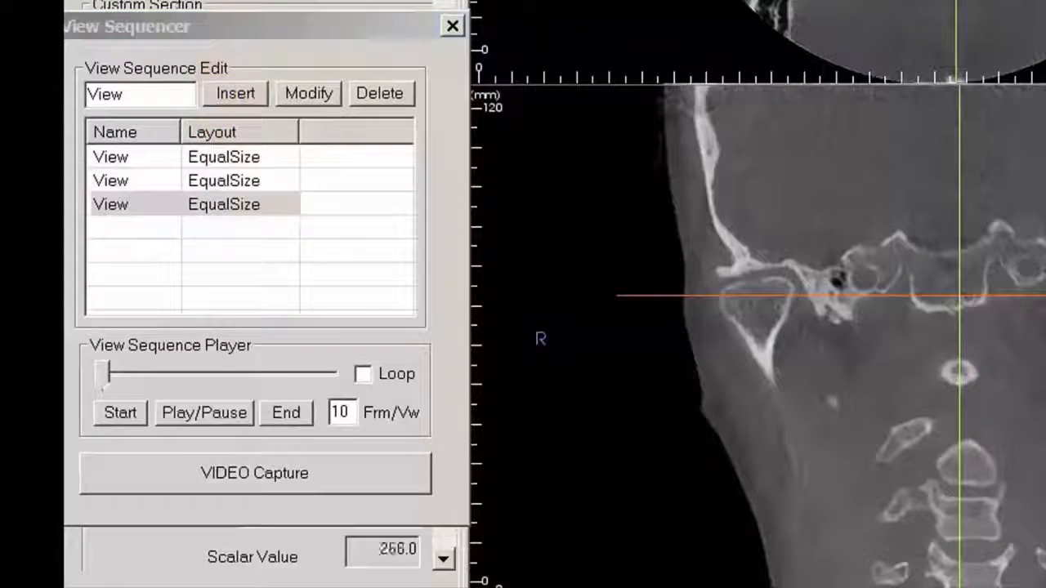
click(992, 265)
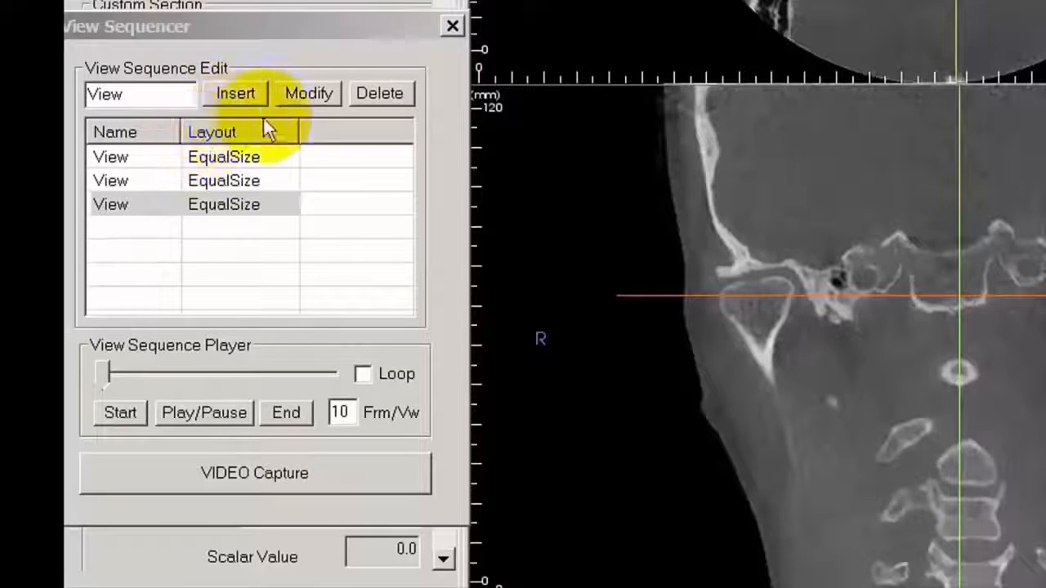
Move the coronal slice forward through the maxillary sinuses and update the third view with this position
click(296, 85)
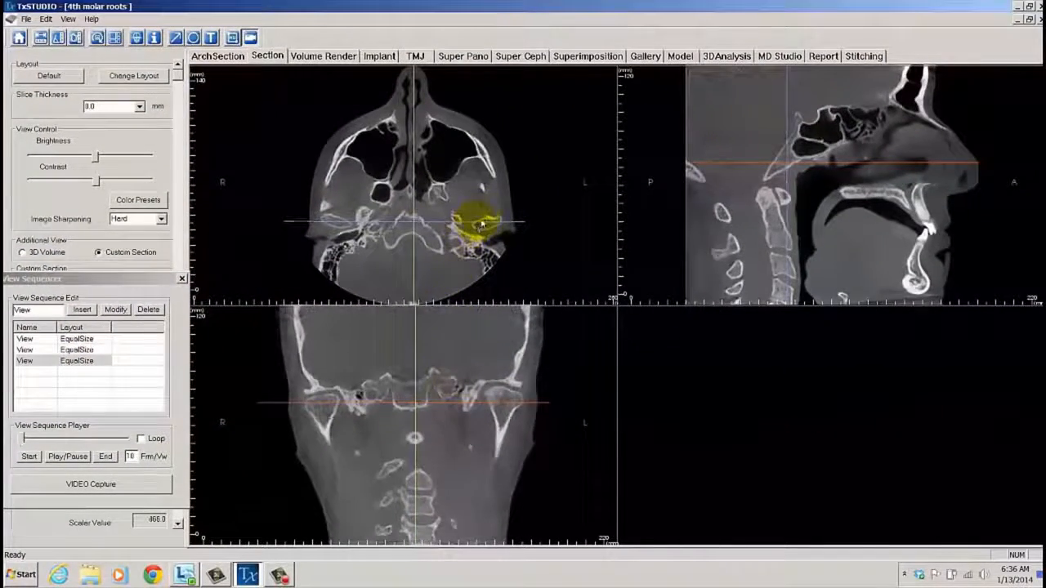
drag(479, 222, 482, 157)
click(115, 310)
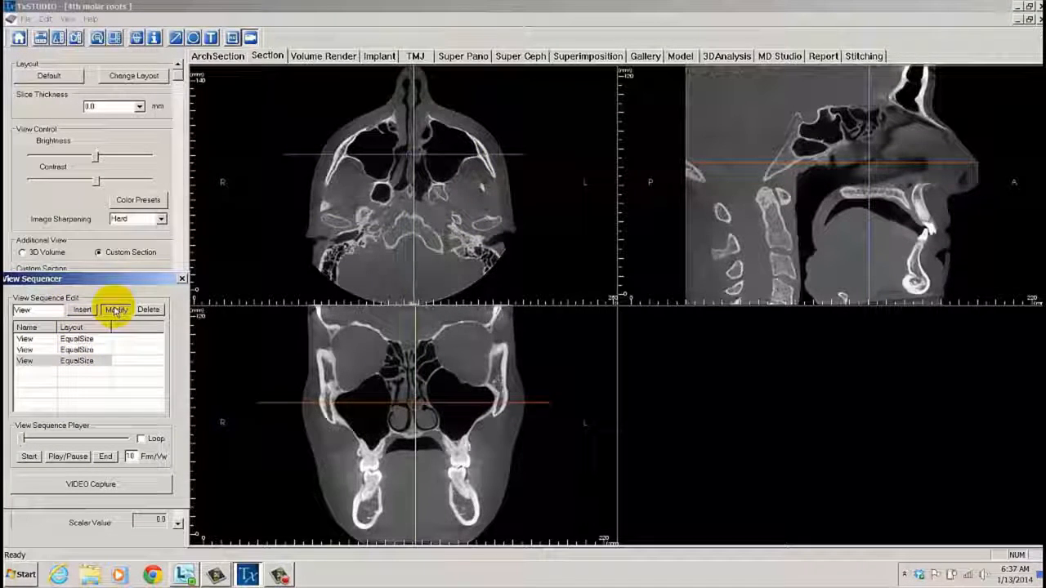
Recall the saved views in turn to compare their slice positions
click(75, 341)
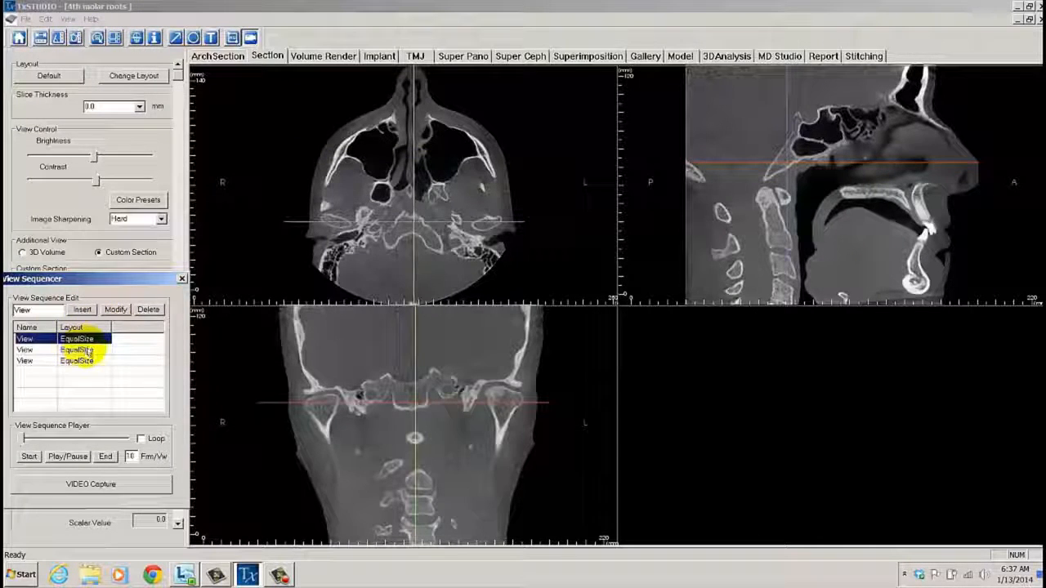
click(90, 350)
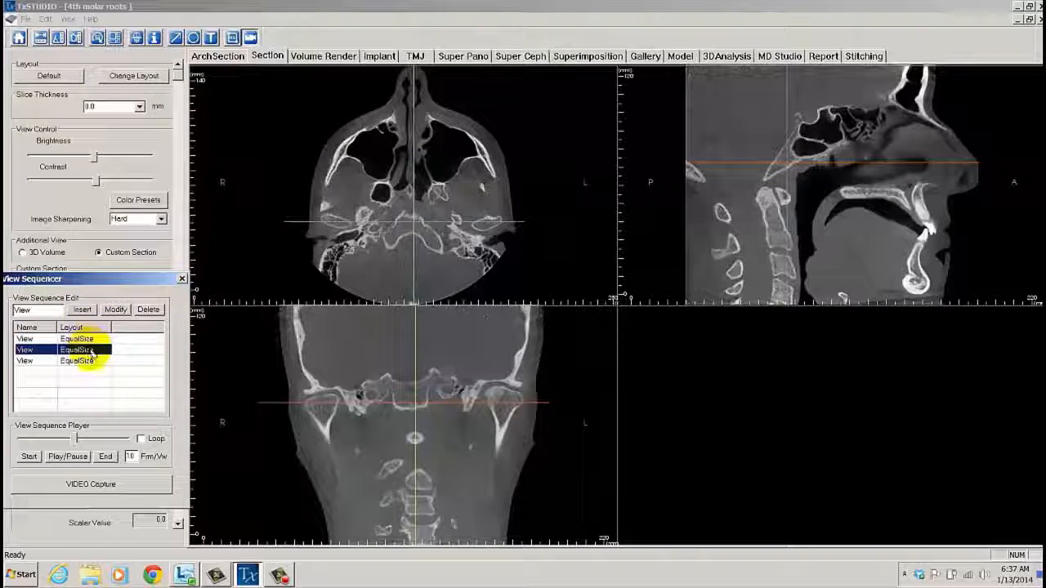
click(76, 360)
click(414, 278)
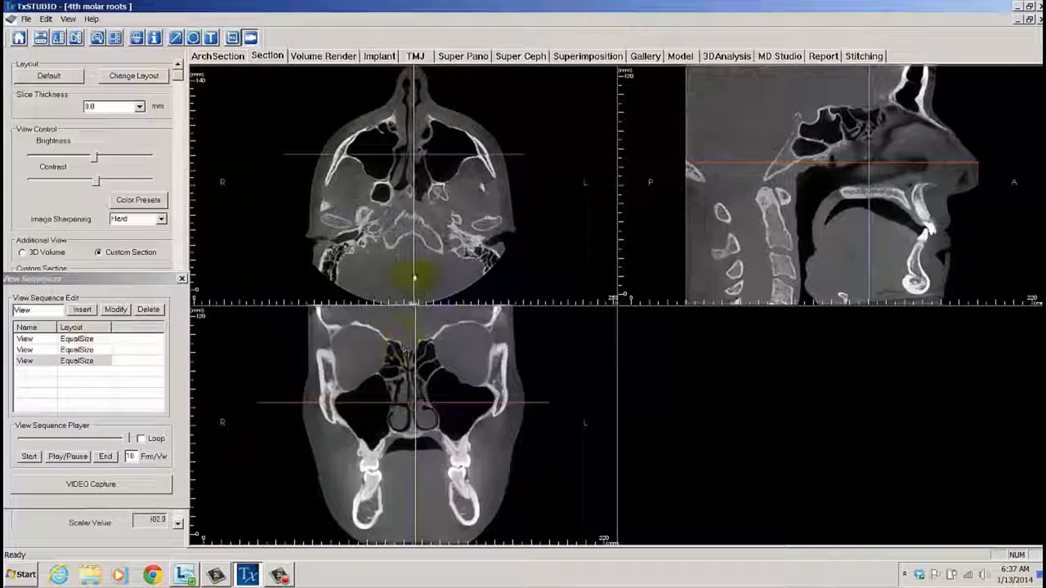
click(57, 350)
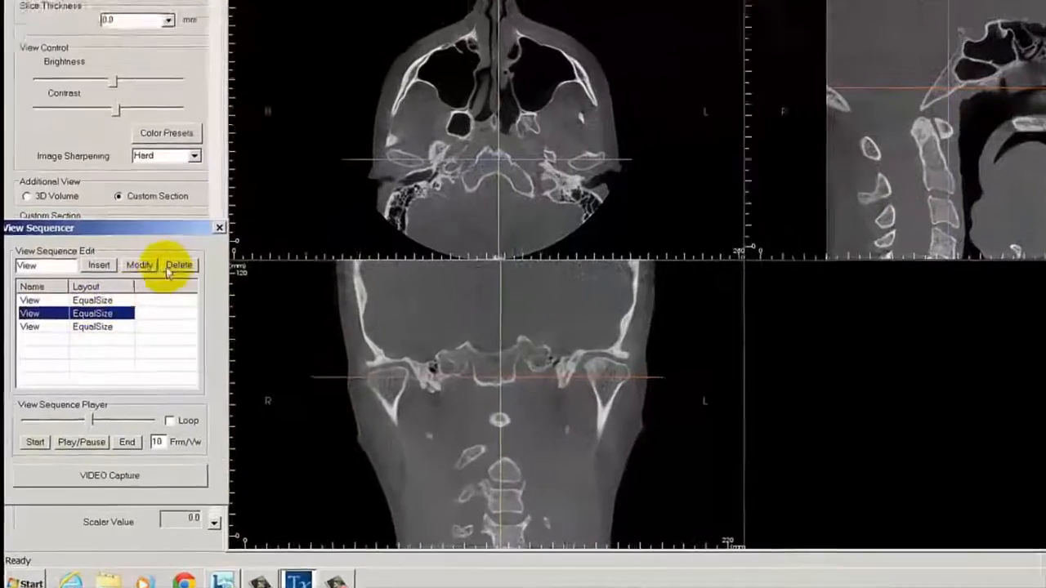
Delete all three views from the sequence and turn looping off
click(83, 326)
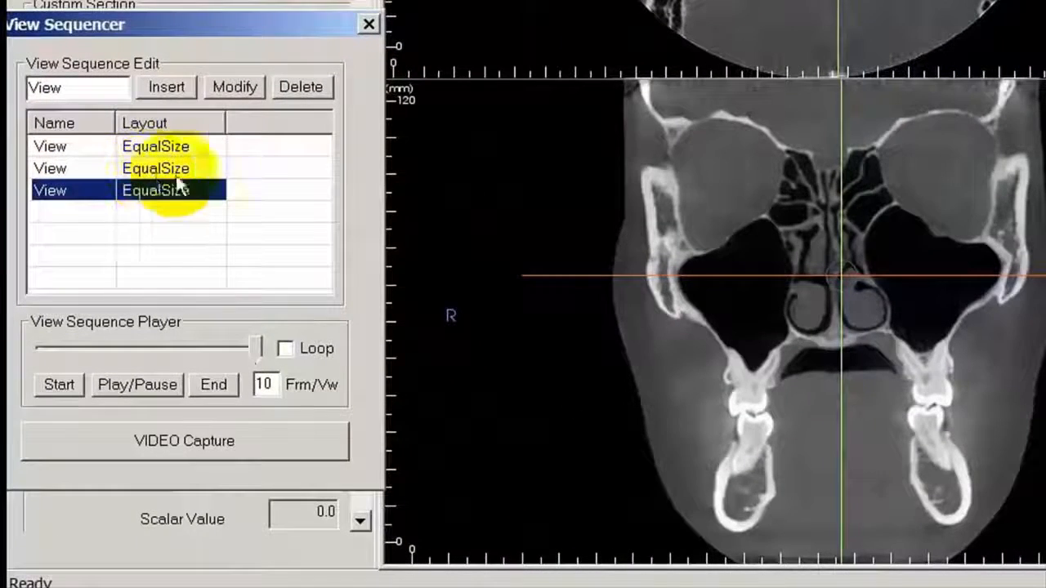
click(302, 87)
click(302, 86)
click(302, 87)
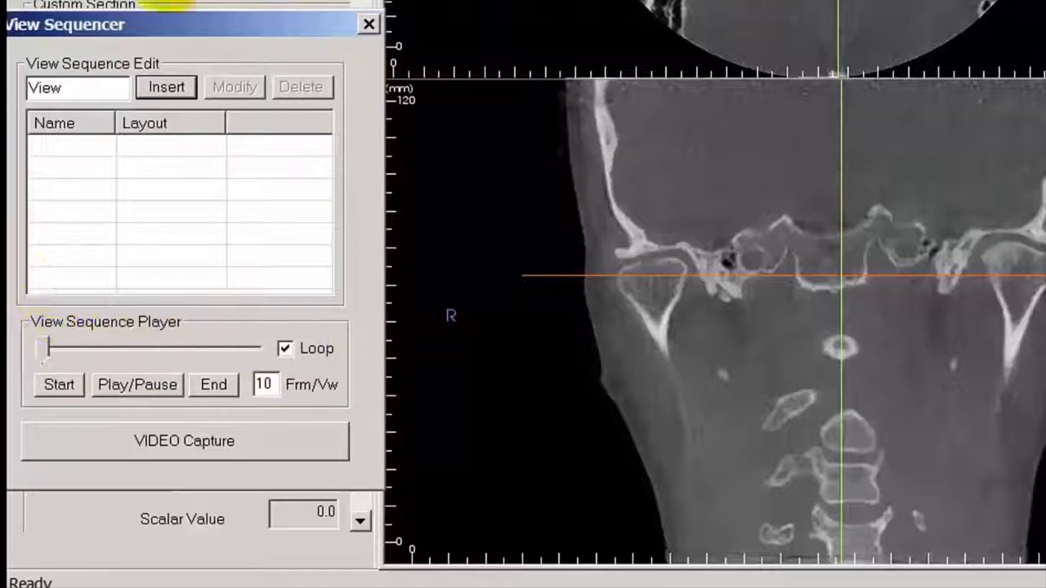
click(285, 349)
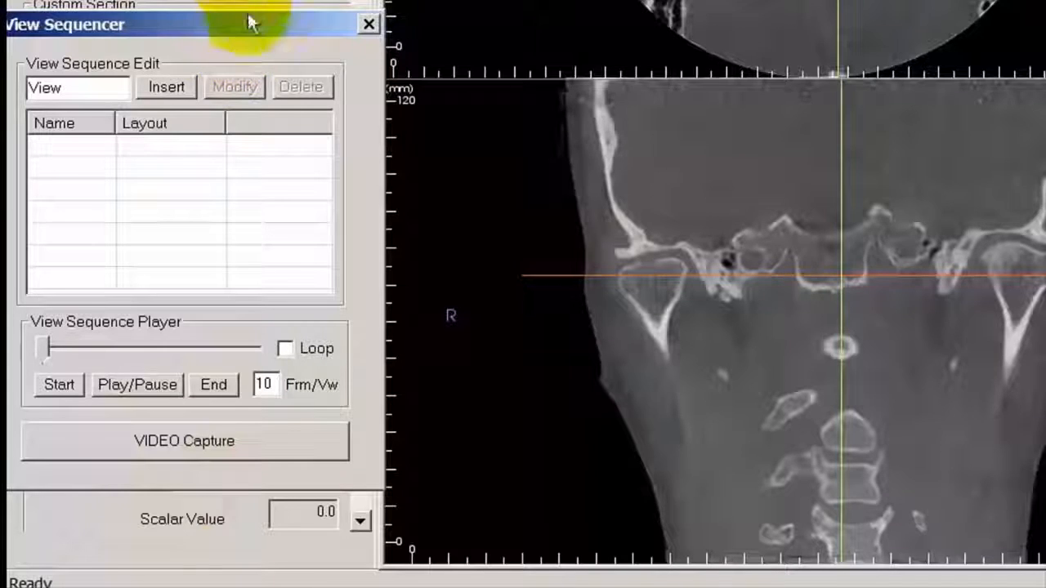
Move the View Sequencer window slightly upward and set playback to 30 frames per view
drag(244, 24, 251, 0)
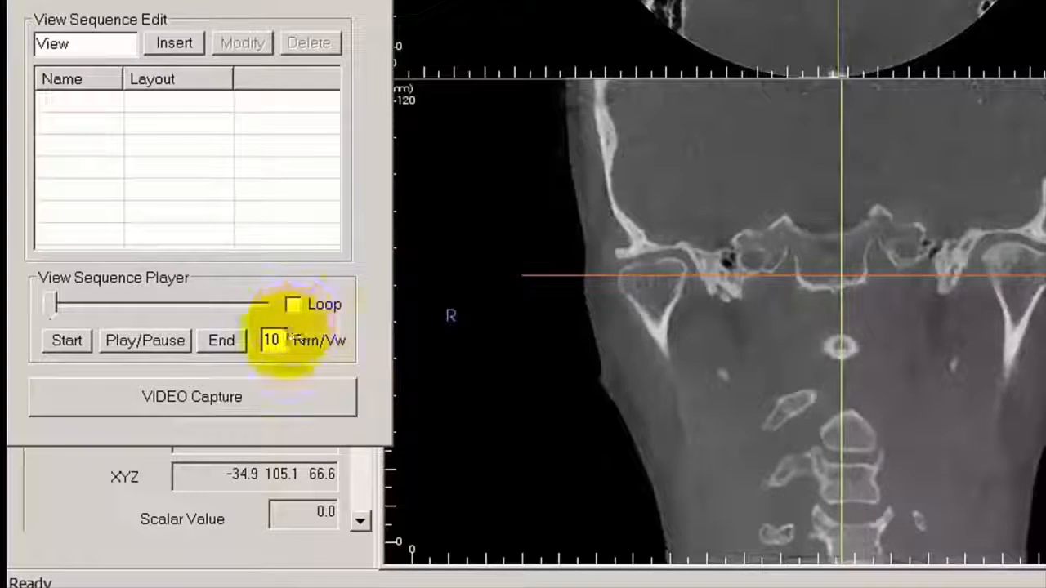
double_click(271, 340)
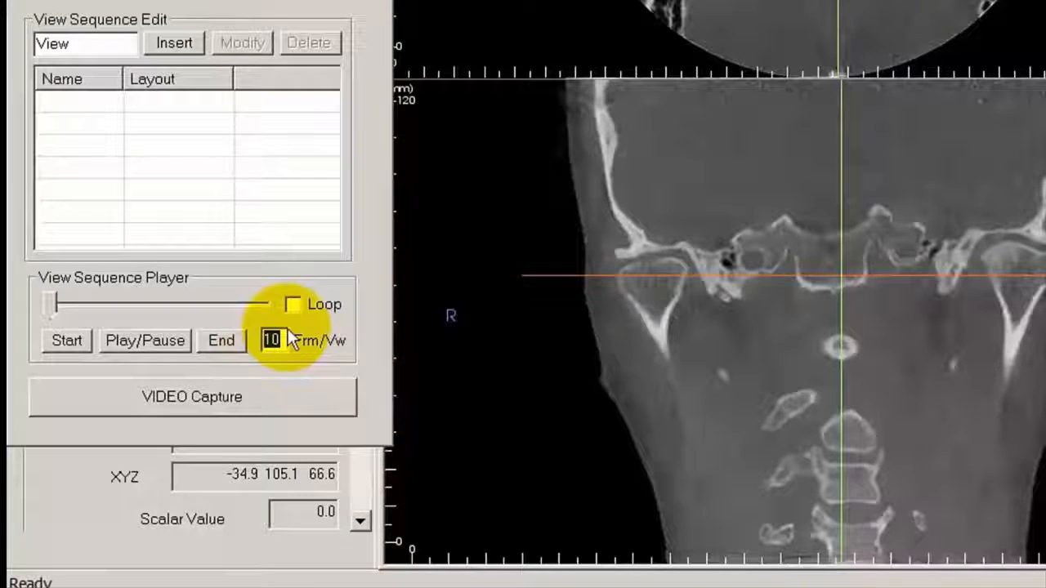
text(3)
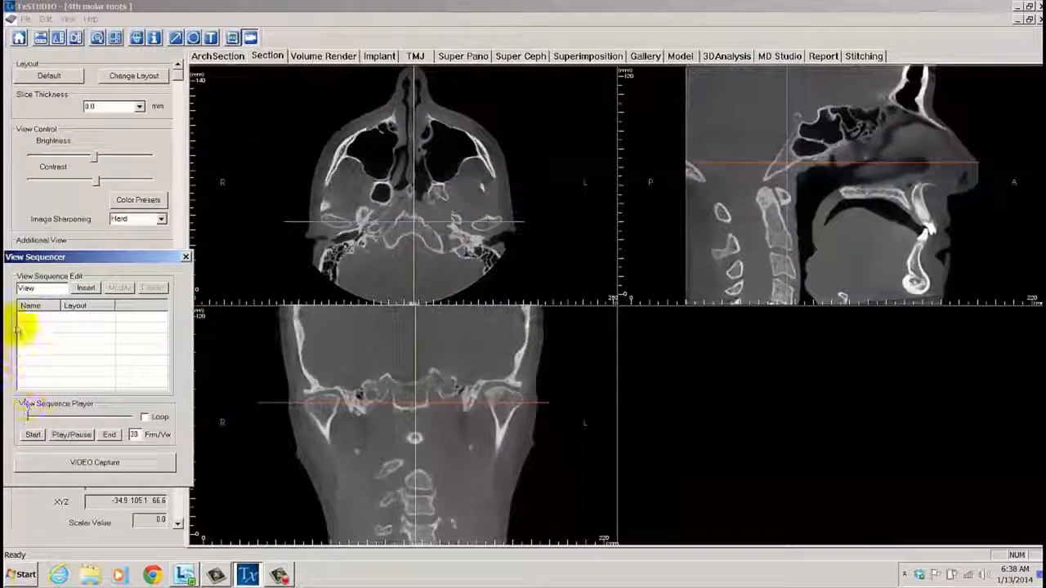
Replace the view saved with visible reference lines by hiding the lines and inserting the current view as the first one
click(85, 288)
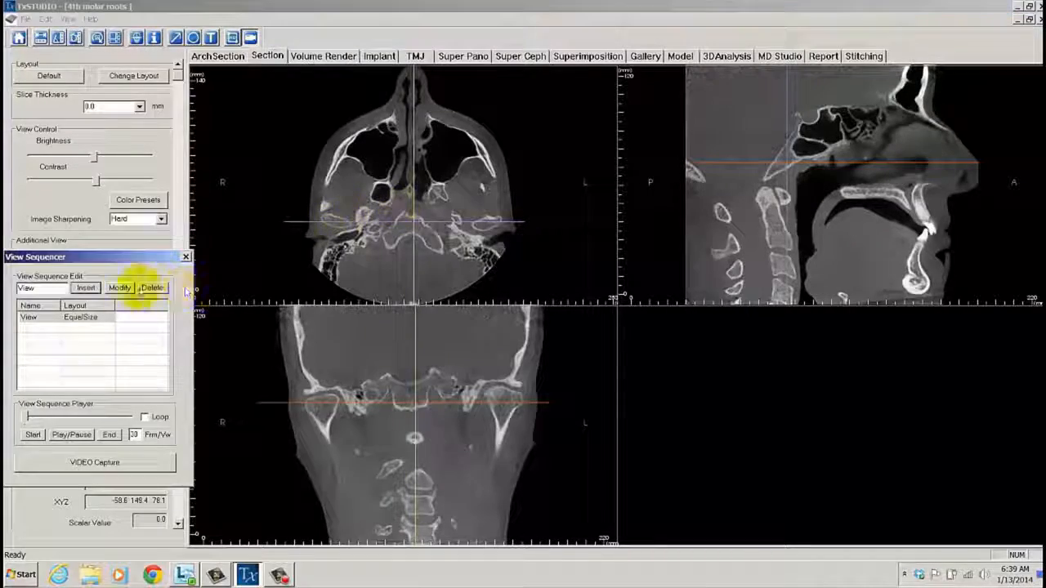
click(152, 287)
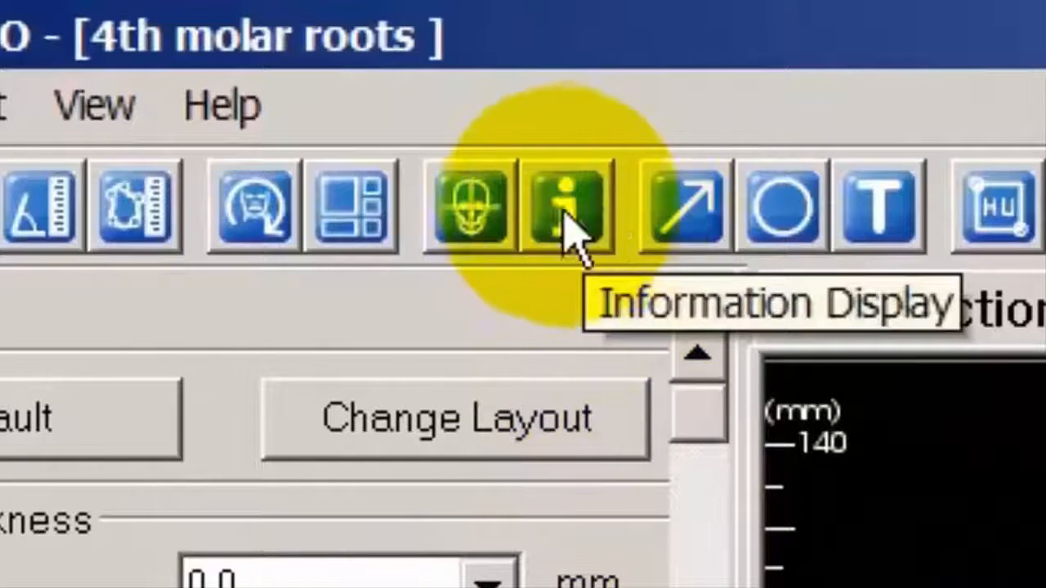
click(467, 202)
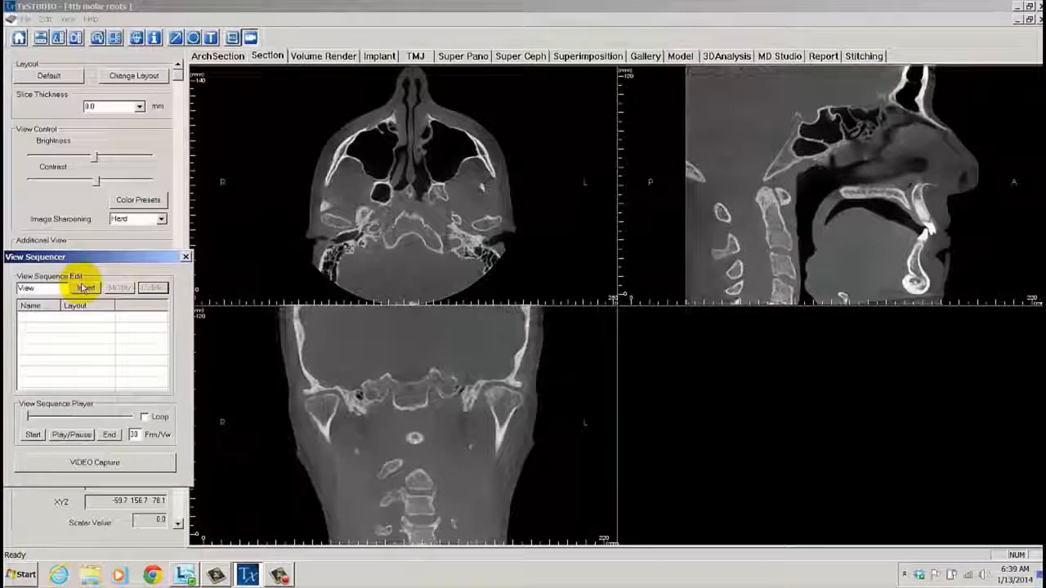
click(85, 288)
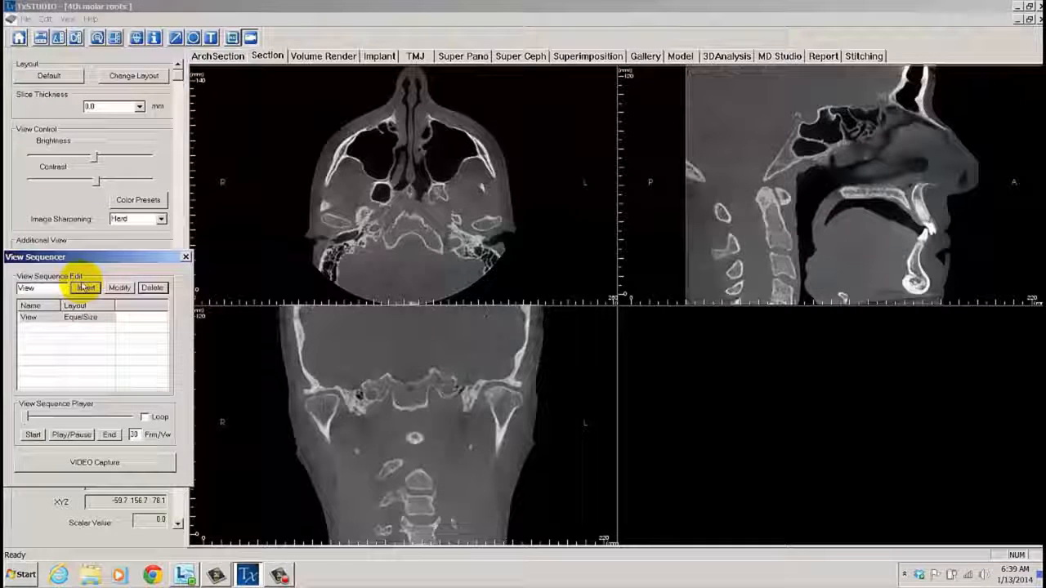
Raise the axial slice to the level of the ethmoid sinuses and insert it as the second view with reference lines hidden
click(136, 38)
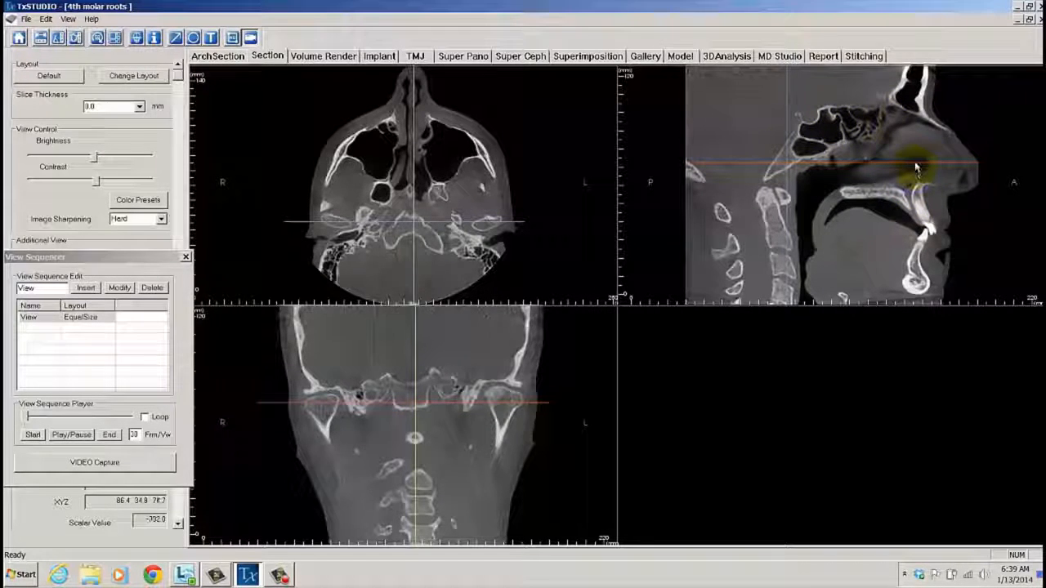
drag(914, 161, 920, 123)
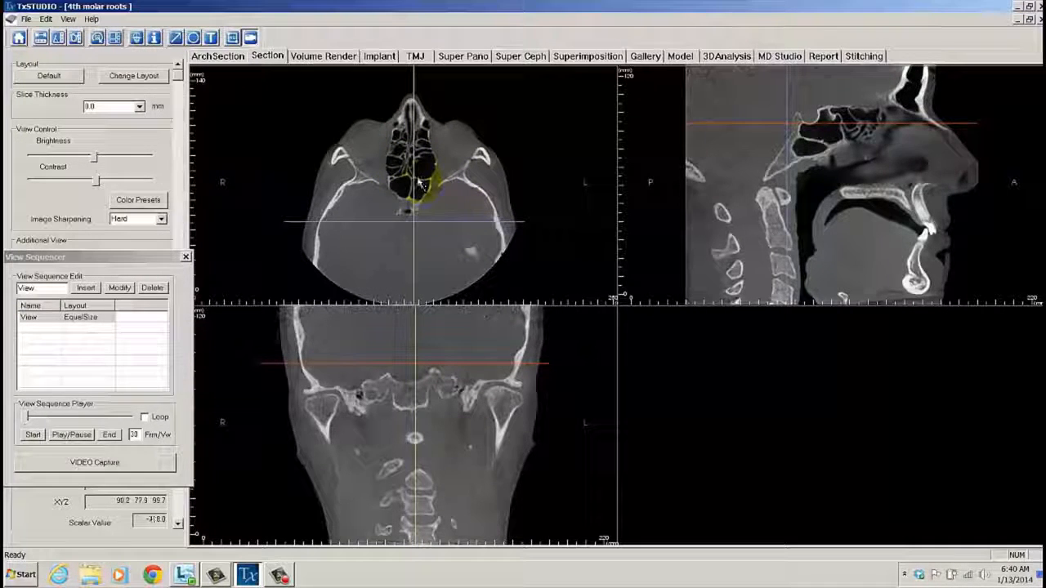
click(135, 36)
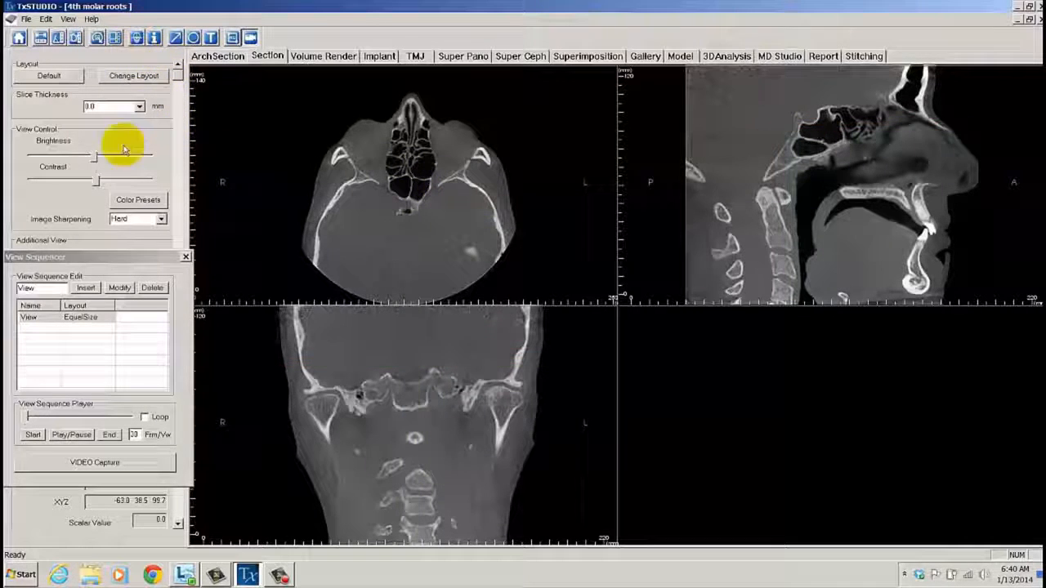
click(88, 288)
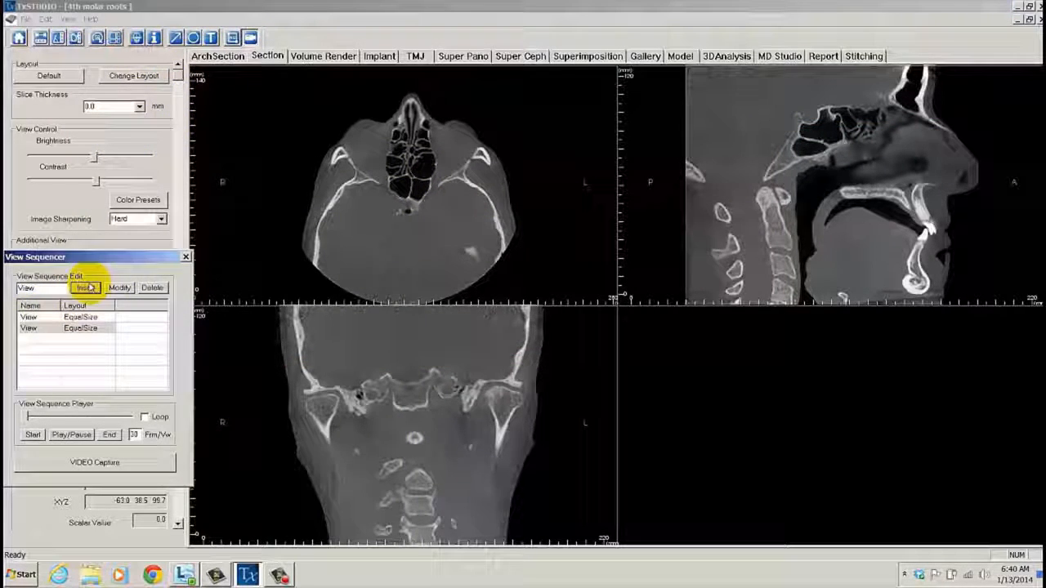
Lower the axial slice to the mandibular tooth level and insert it as the third view with reference lines hidden
click(137, 38)
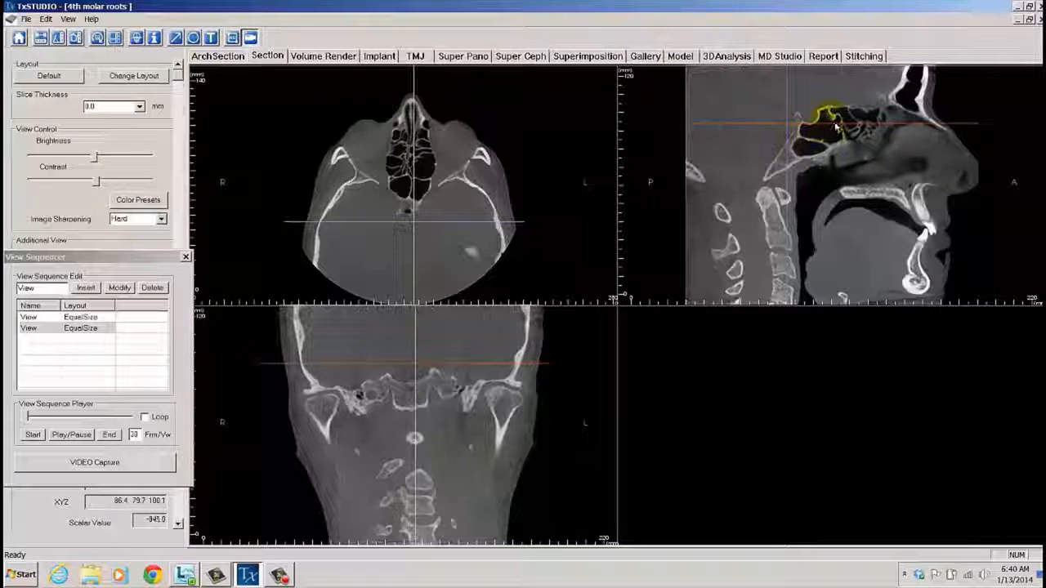
drag(835, 125, 868, 247)
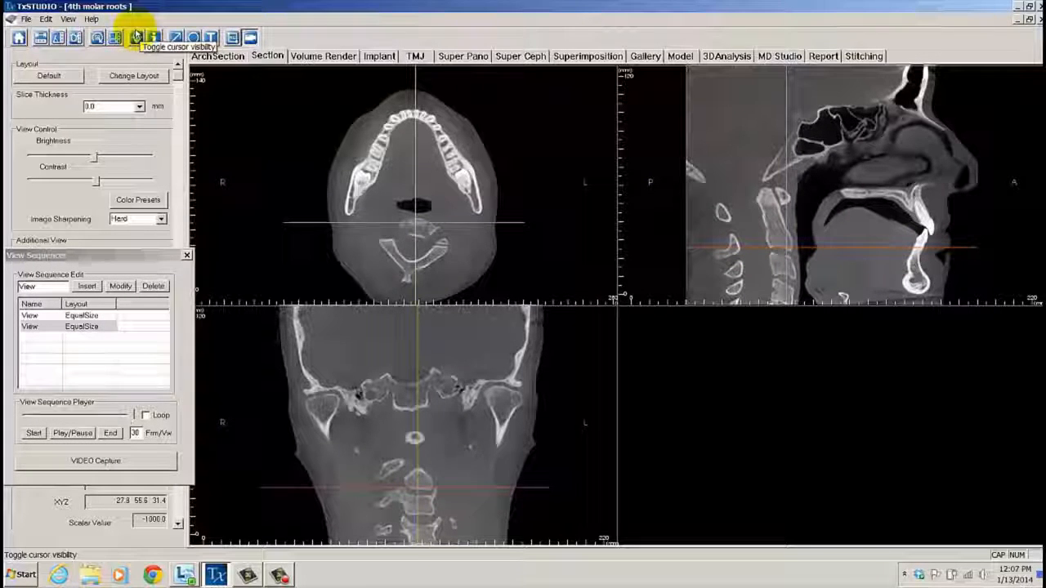
click(136, 37)
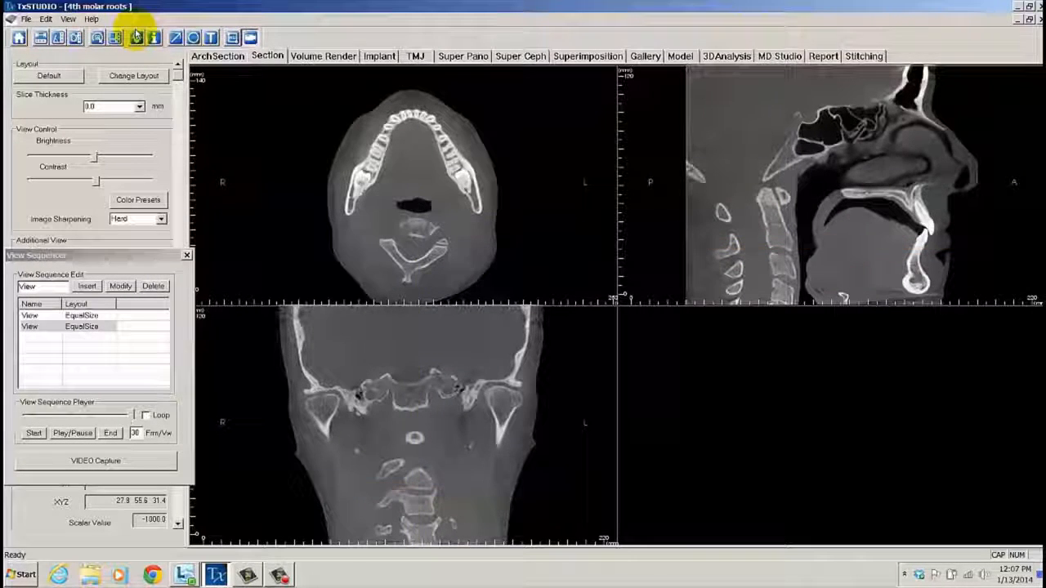
click(86, 285)
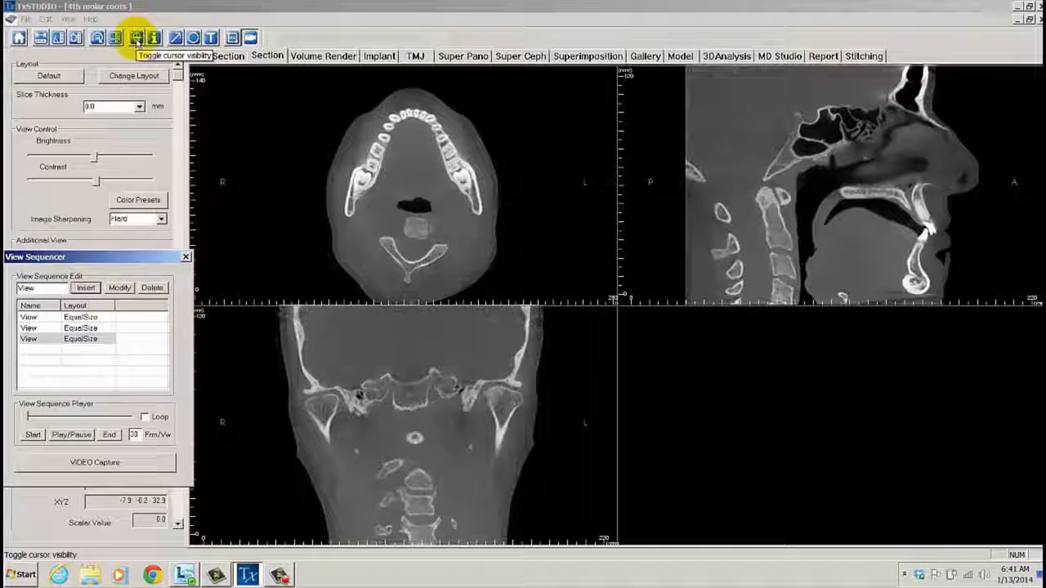
Raise the axial slice to the level of the condyles and insert it as the fourth view with reference lines hidden
click(137, 38)
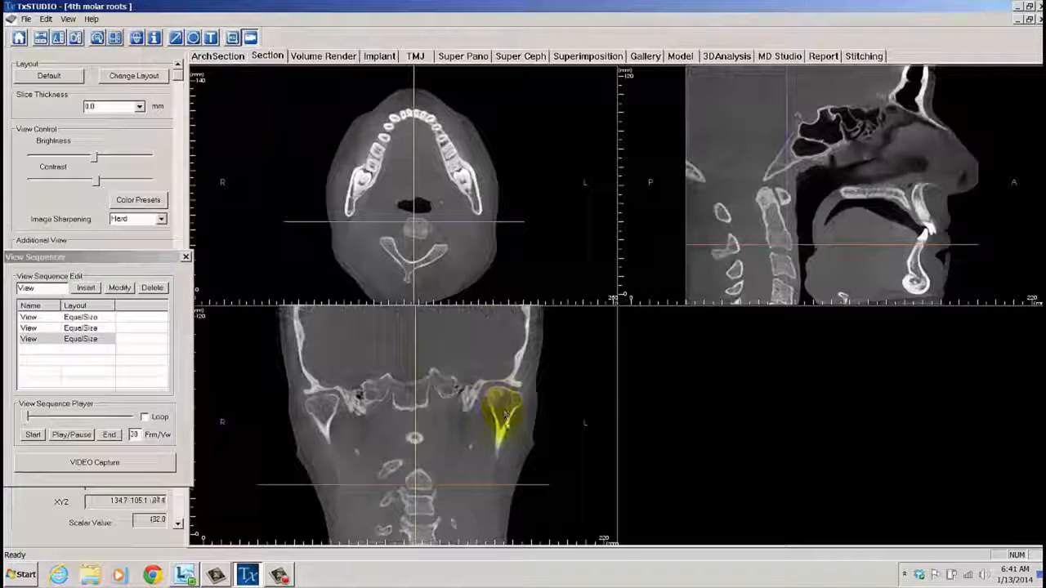
drag(494, 487, 504, 407)
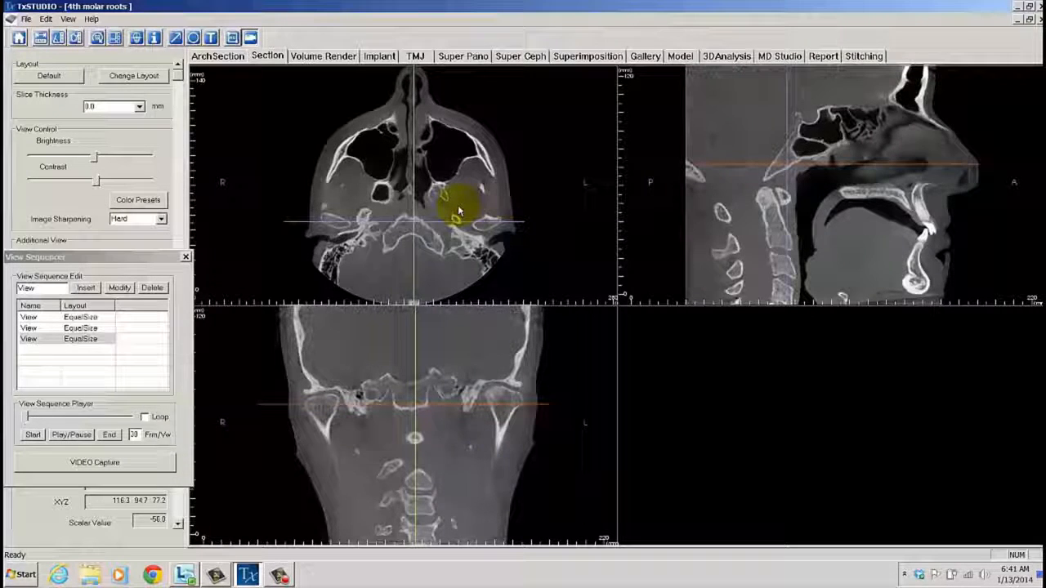
click(137, 39)
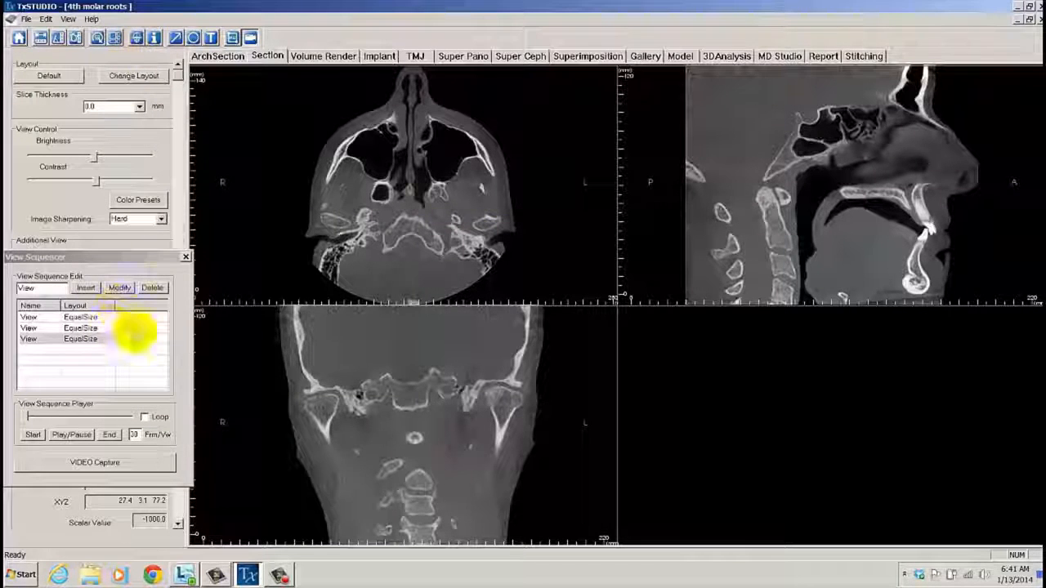
click(85, 287)
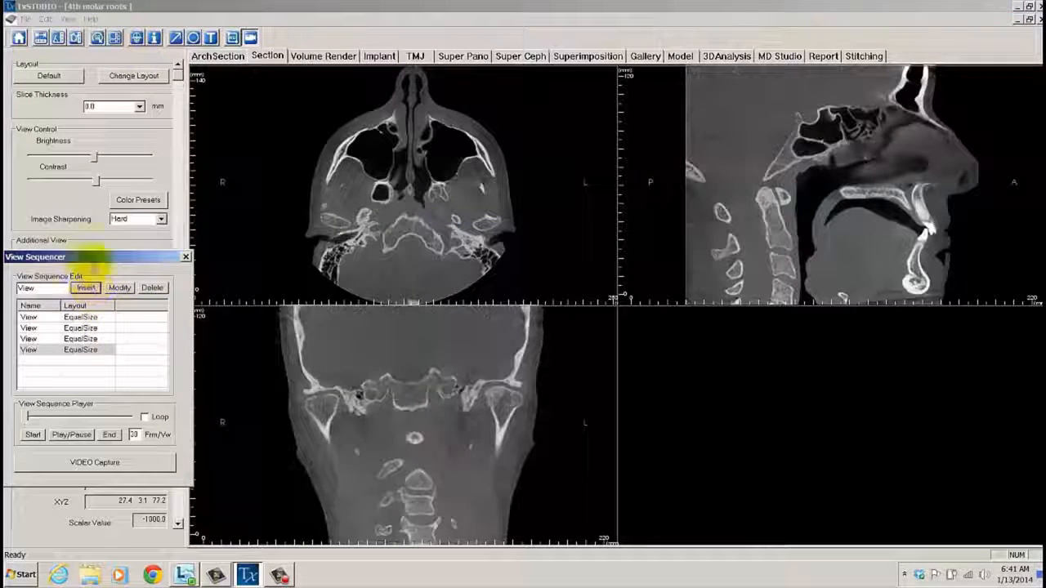
Shift the sagittal slice to the patient's right condyle and insert it as the fifth view with reference lines hidden
click(136, 38)
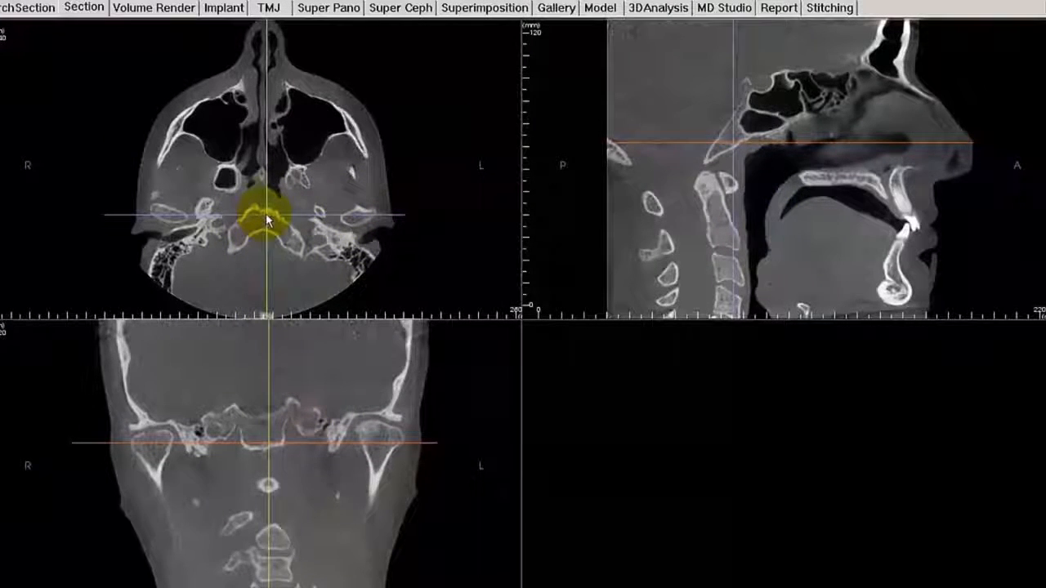
mouse_move(266, 214)
mouse_down()
mouse_move(263, 187)
mouse_move(286, 233)
mouse_move(221, 174)
mouse_move(215, 190)
mouse_move(303, 182)
mouse_move(210, 187)
mouse_move(294, 244)
mouse_move(233, 210)
mouse_move(213, 233)
mouse_move(181, 227)
mouse_move(172, 212)
mouse_up()
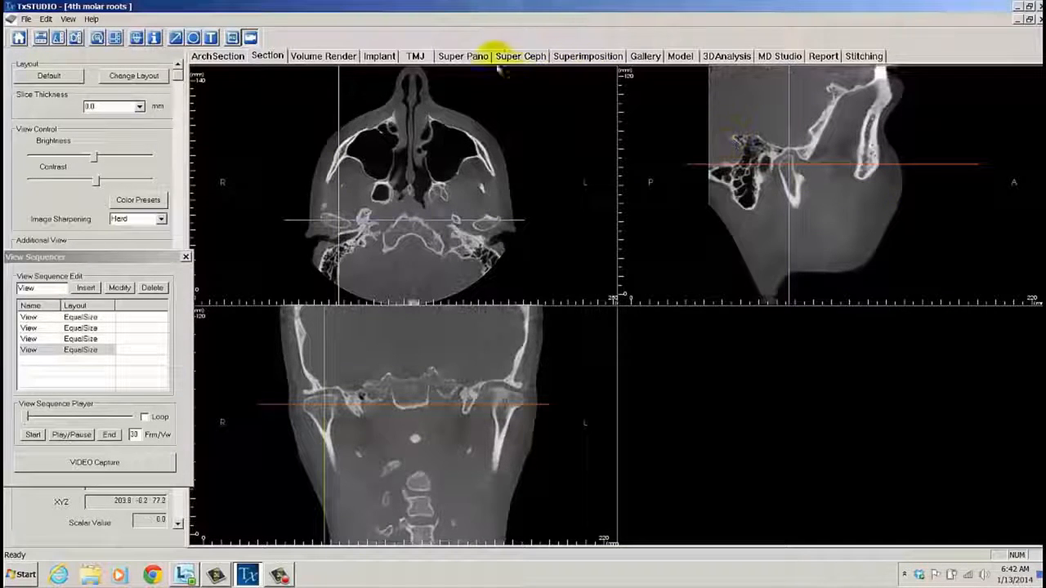
click(136, 38)
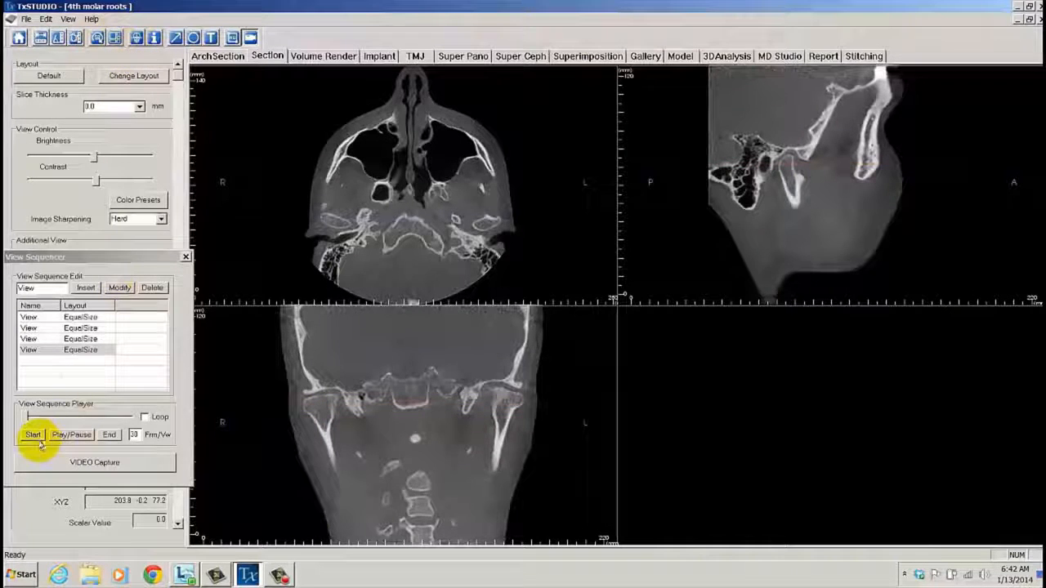
click(87, 289)
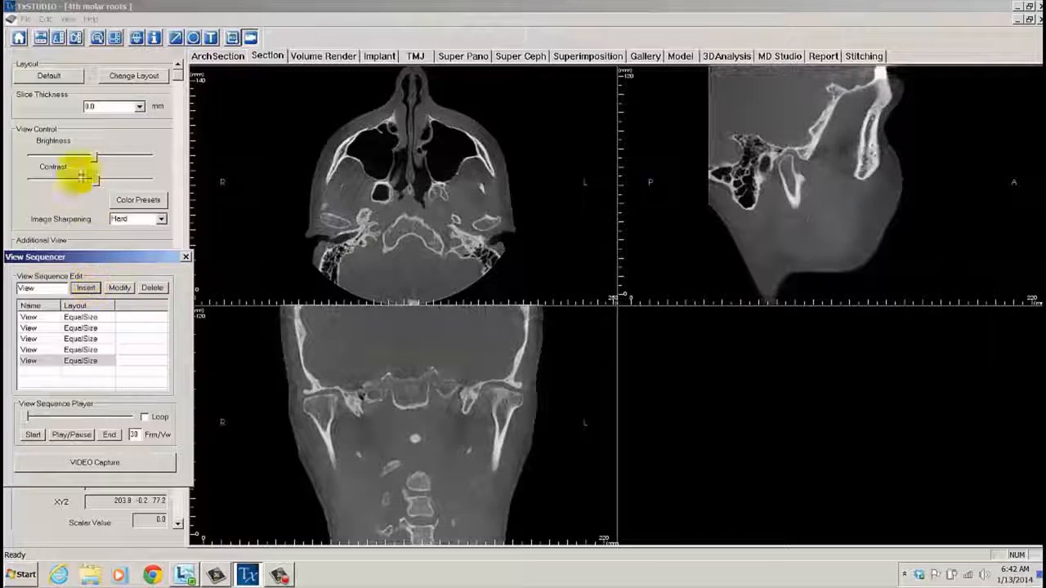
Shift the sagittal slice to the left condyle, enlarge and recentre it, and insert it as the sixth view without reference lines
click(136, 37)
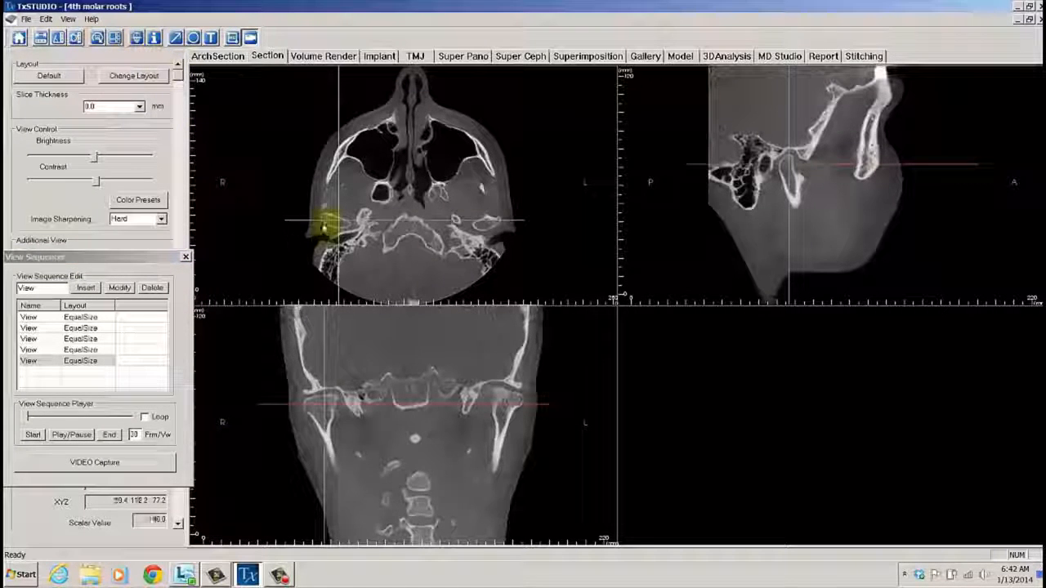
drag(342, 225, 490, 226)
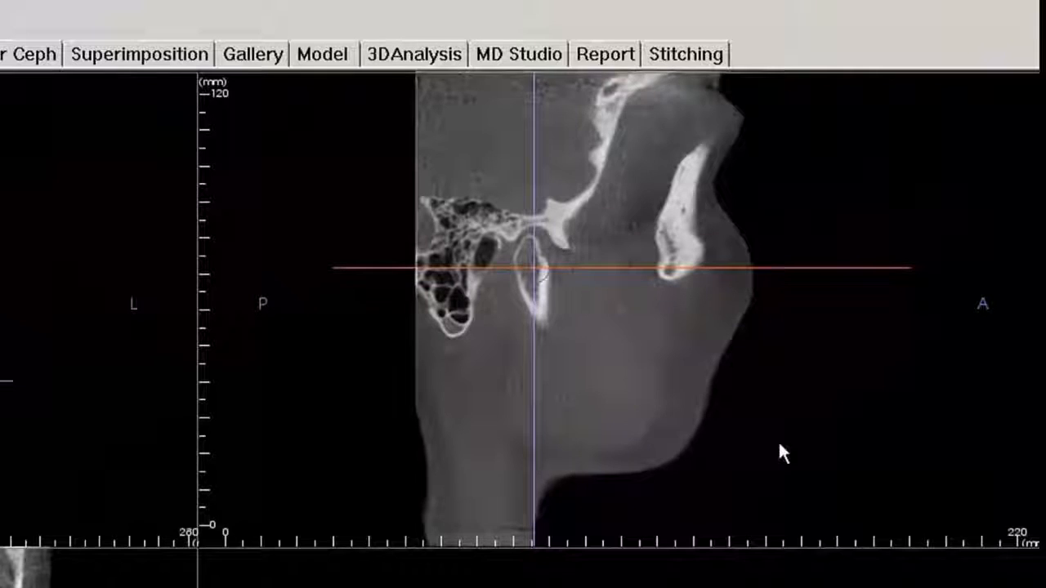
drag(780, 451, 625, 140)
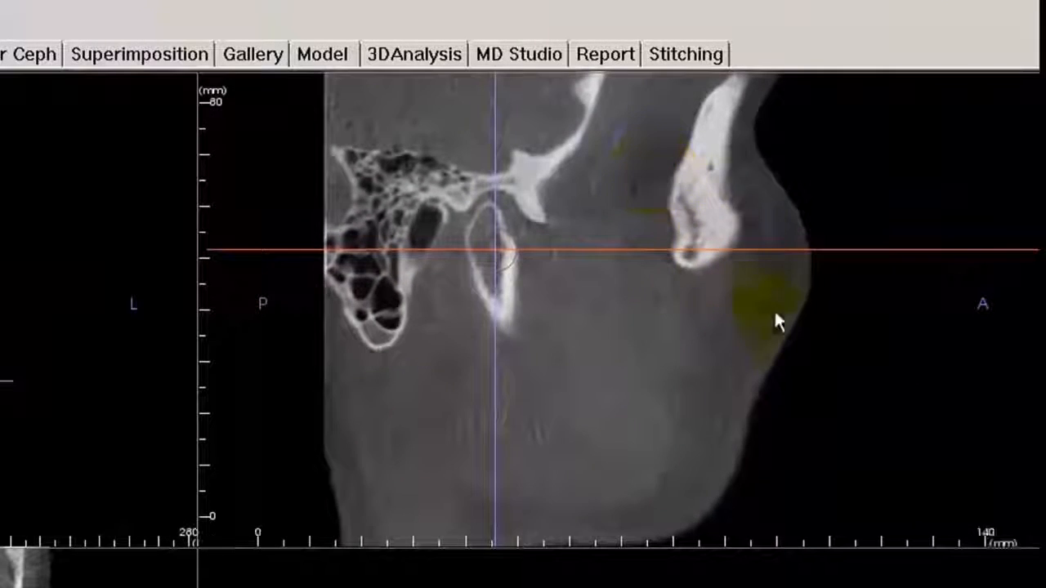
drag(820, 427, 679, 200)
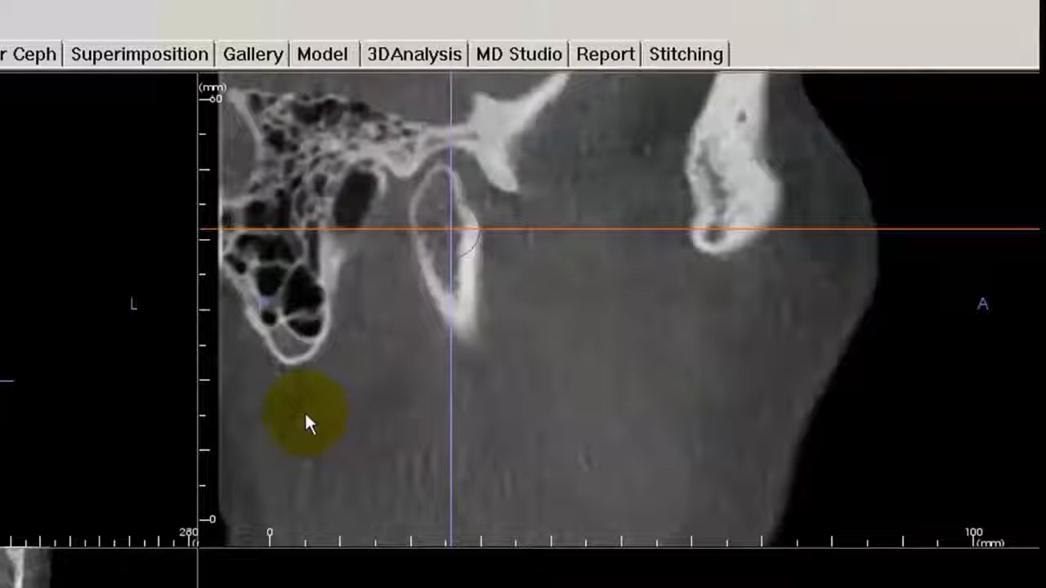
drag(306, 415, 463, 471)
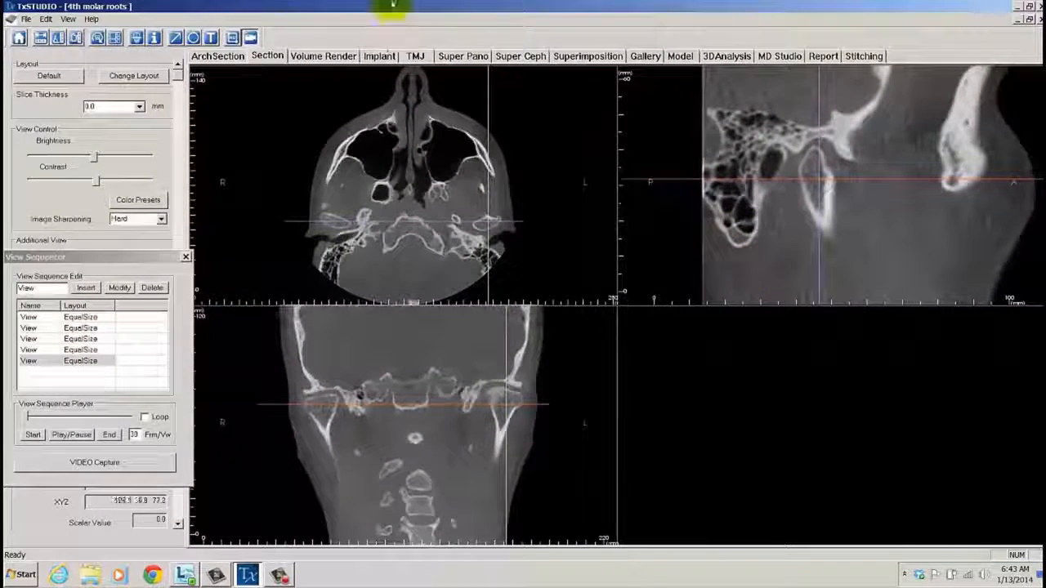
click(136, 38)
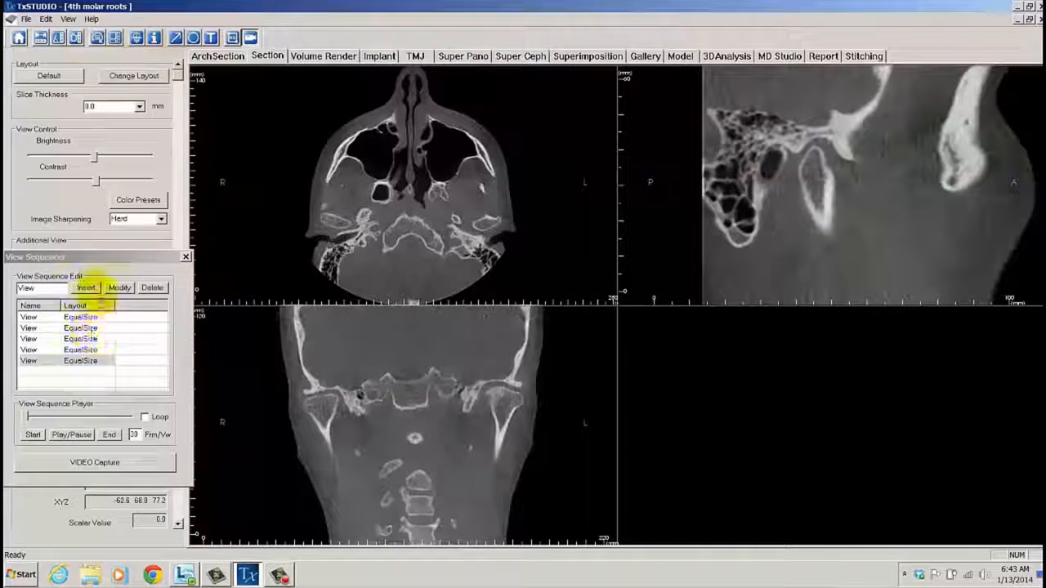
click(86, 289)
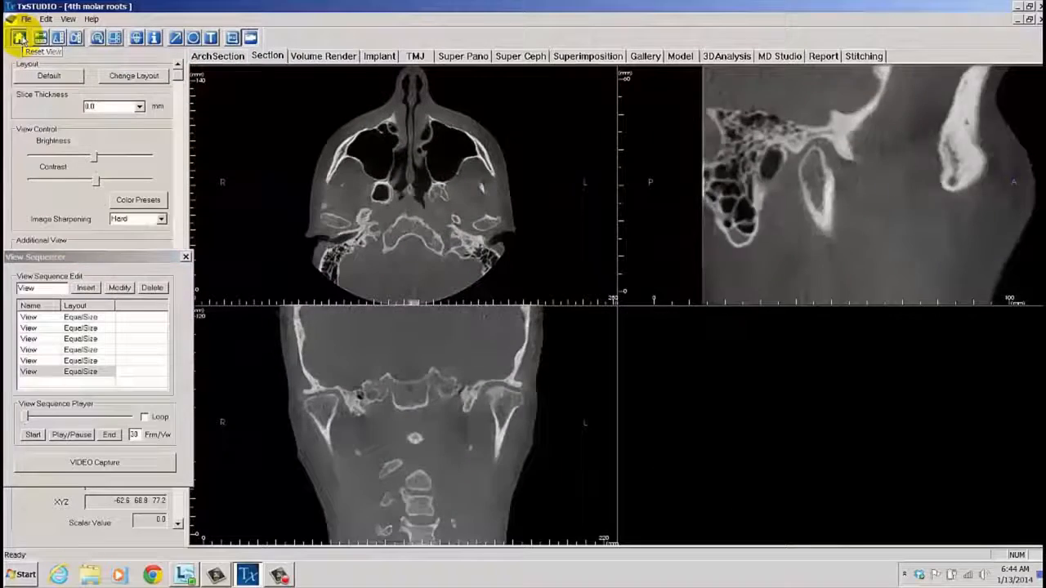
Reset the view, place the sagittal slice at the midline and the coronal slice through the maxillary sinuses, and insert the seventh view without reference lines
click(51, 93)
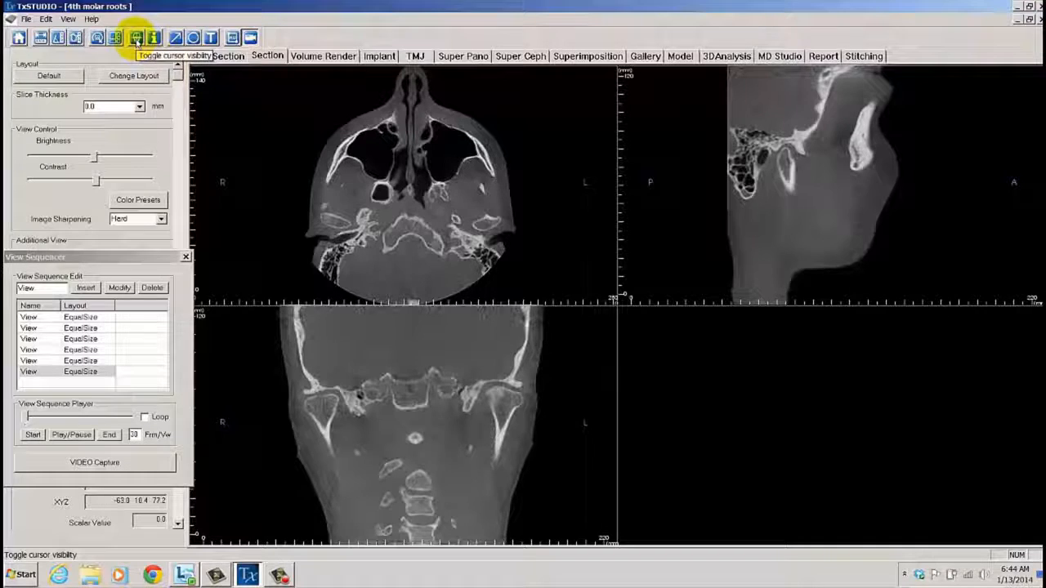
click(137, 38)
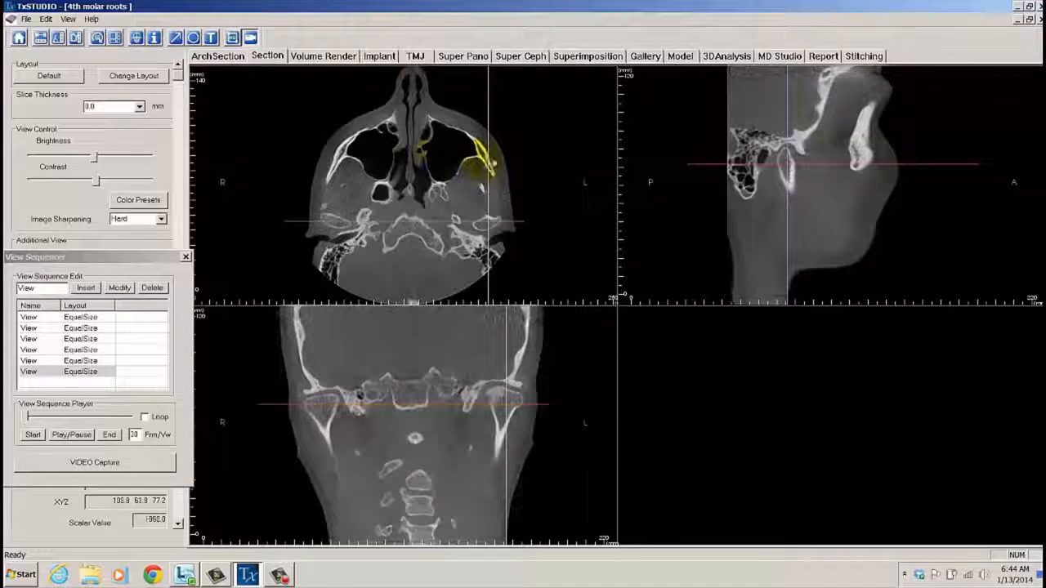
drag(493, 163, 415, 175)
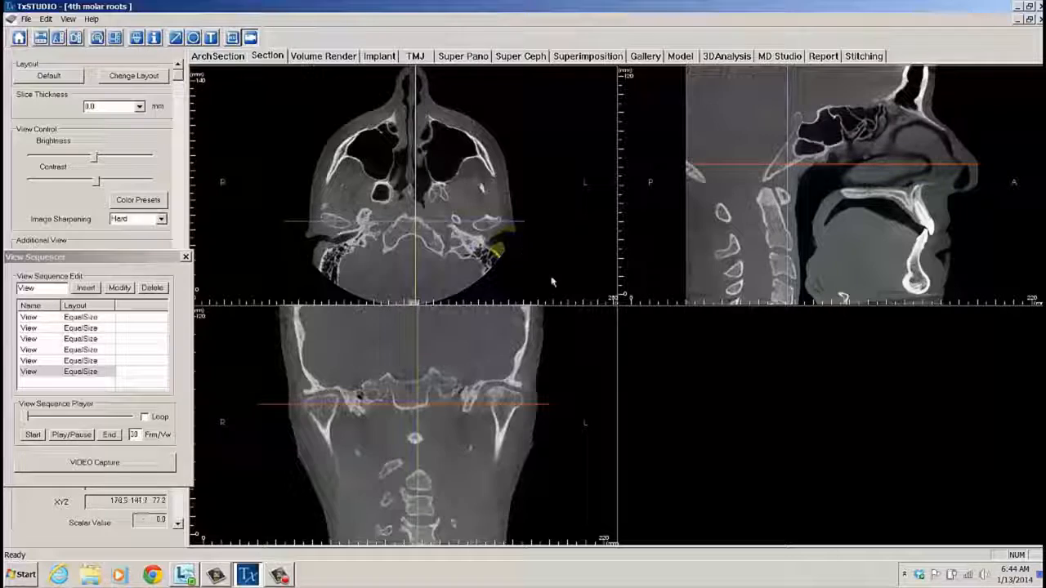
drag(471, 228, 471, 157)
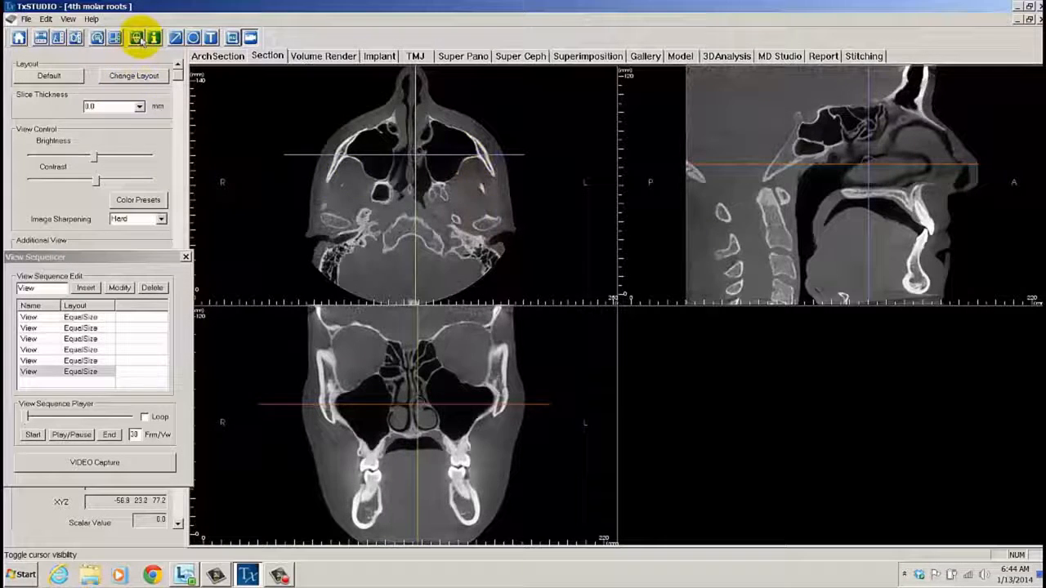
click(136, 38)
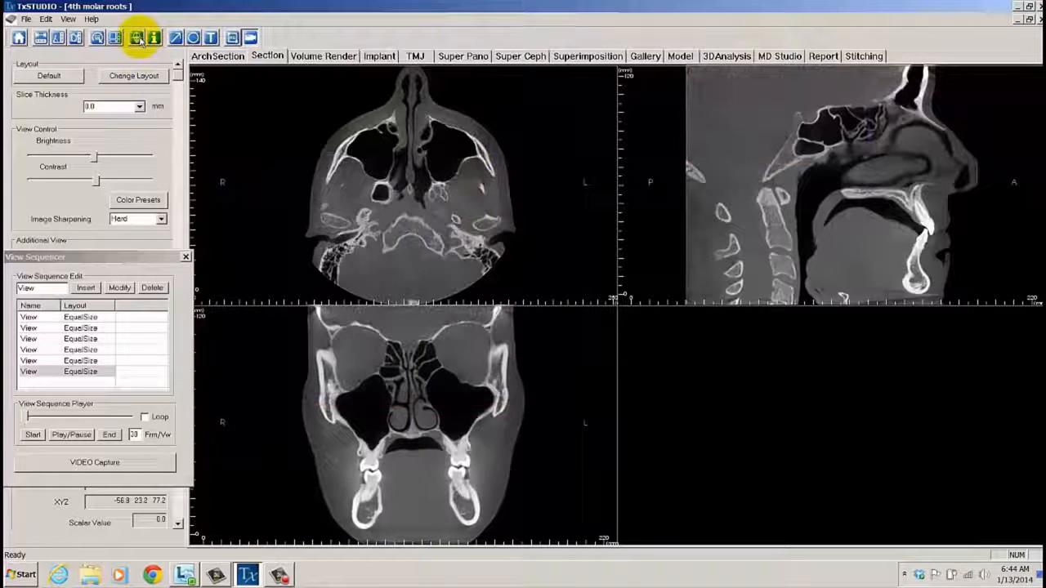
click(87, 288)
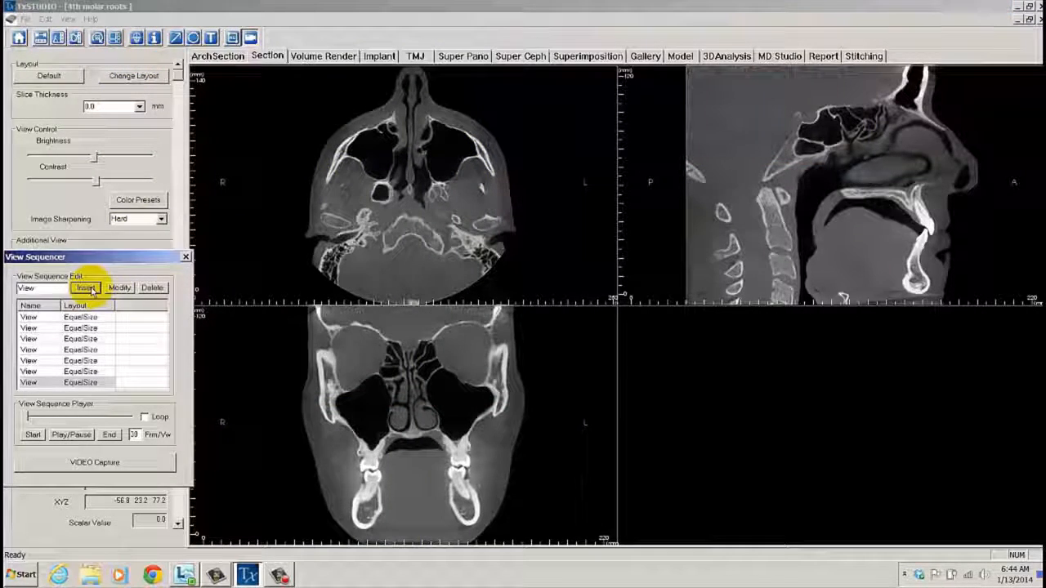
Move the coronal slice back to the ear and cervical spine region and insert it as the eighth view with reference lines hidden
click(135, 37)
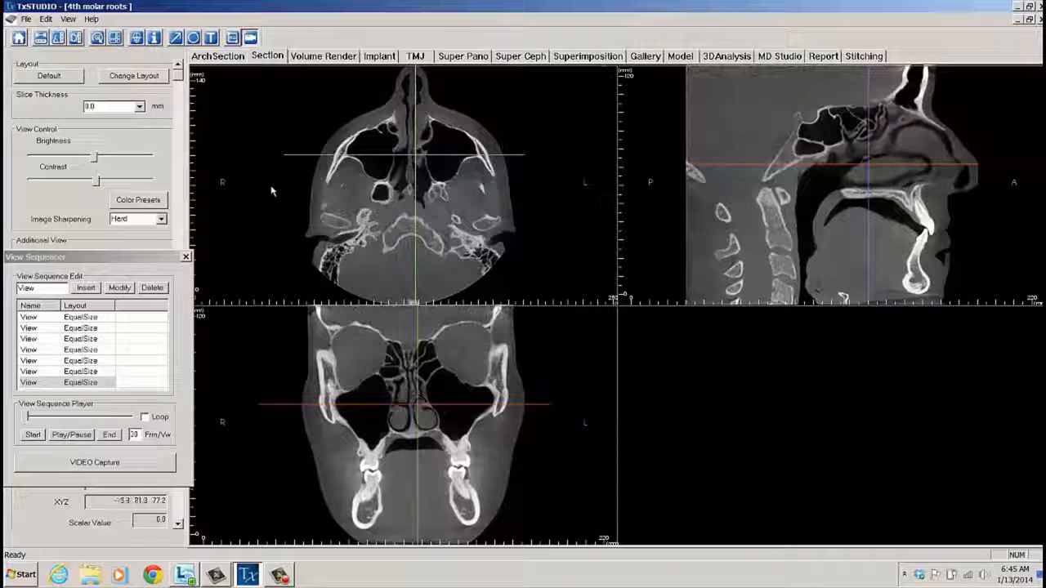
drag(470, 161, 480, 234)
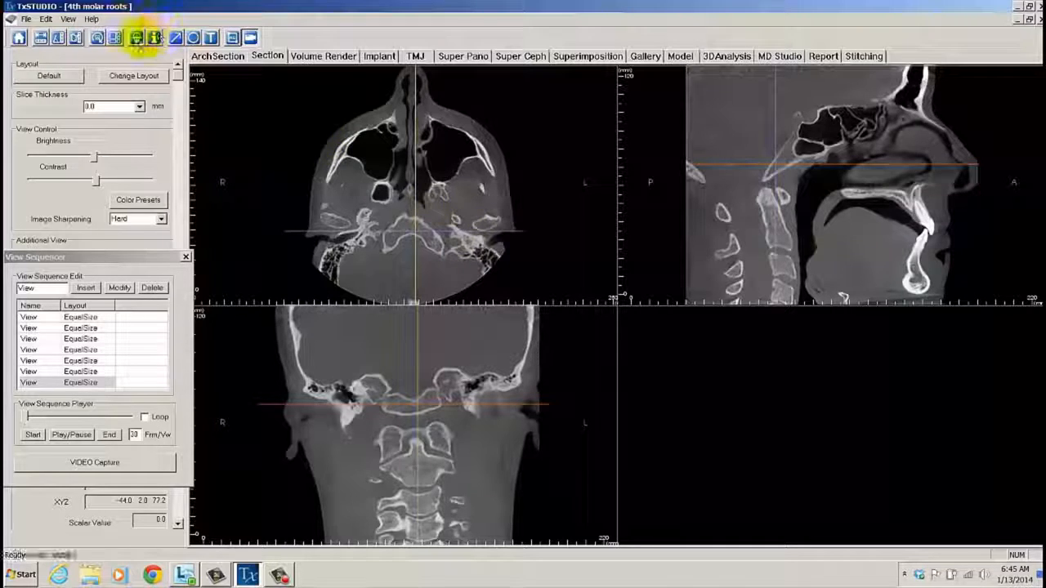
click(138, 37)
click(86, 288)
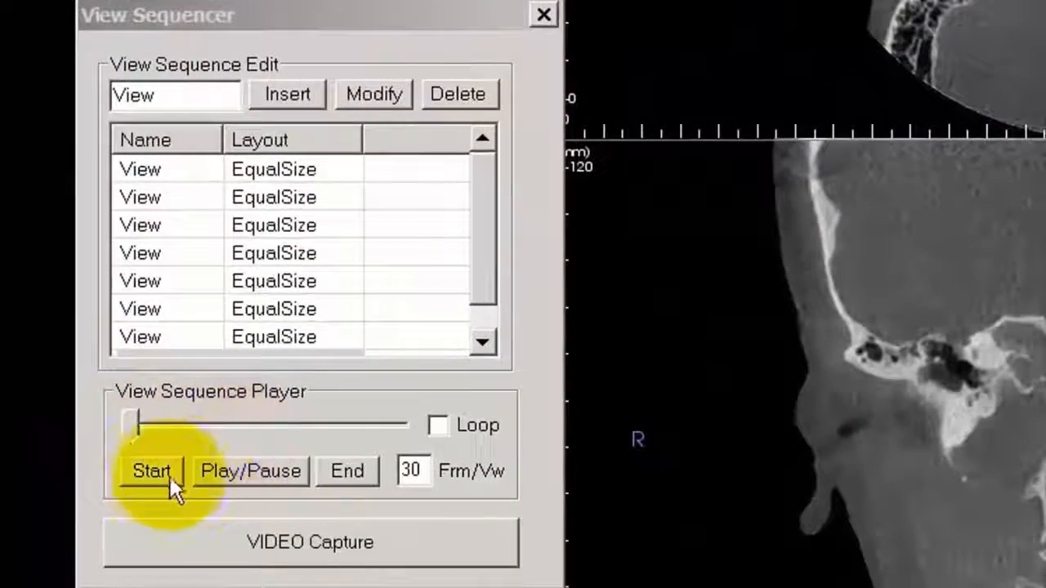
Return to the beginning of the view sequence and play it through to check the transitions
click(157, 474)
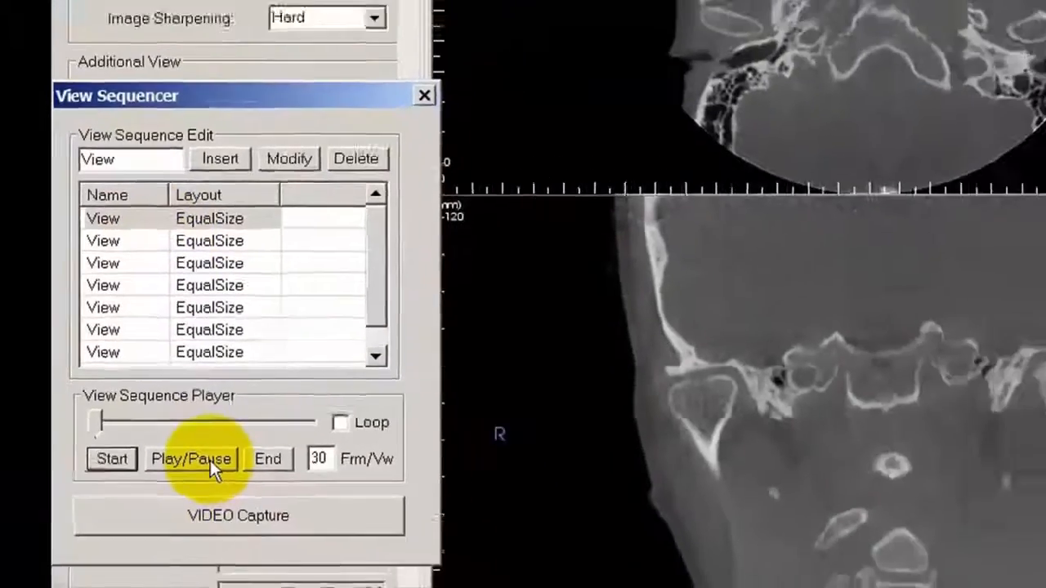
click(210, 460)
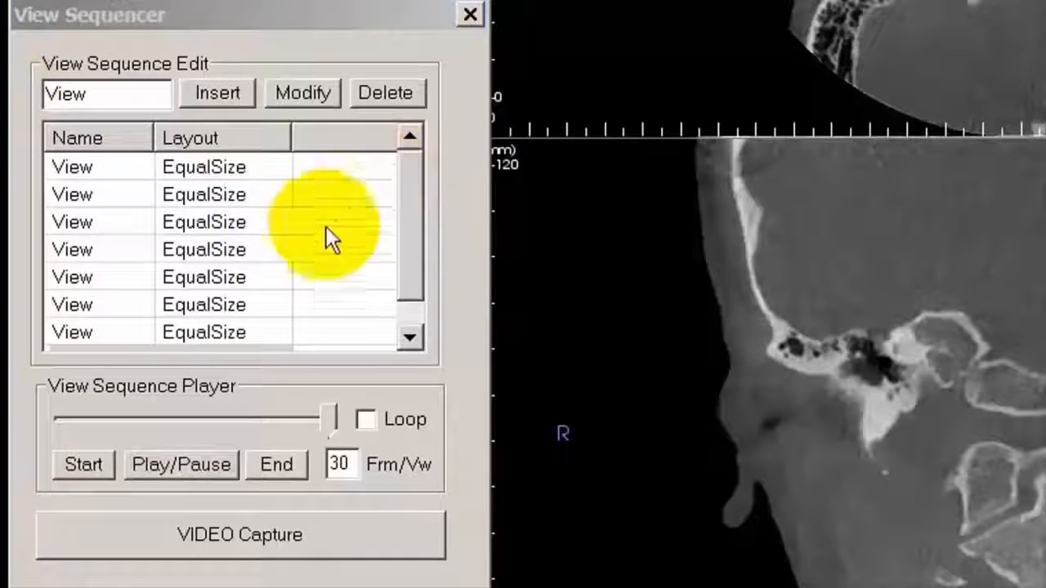
Duplicate the fifth view and the enlarged left condyle view in the sequence to hold each of them longer
click(227, 234)
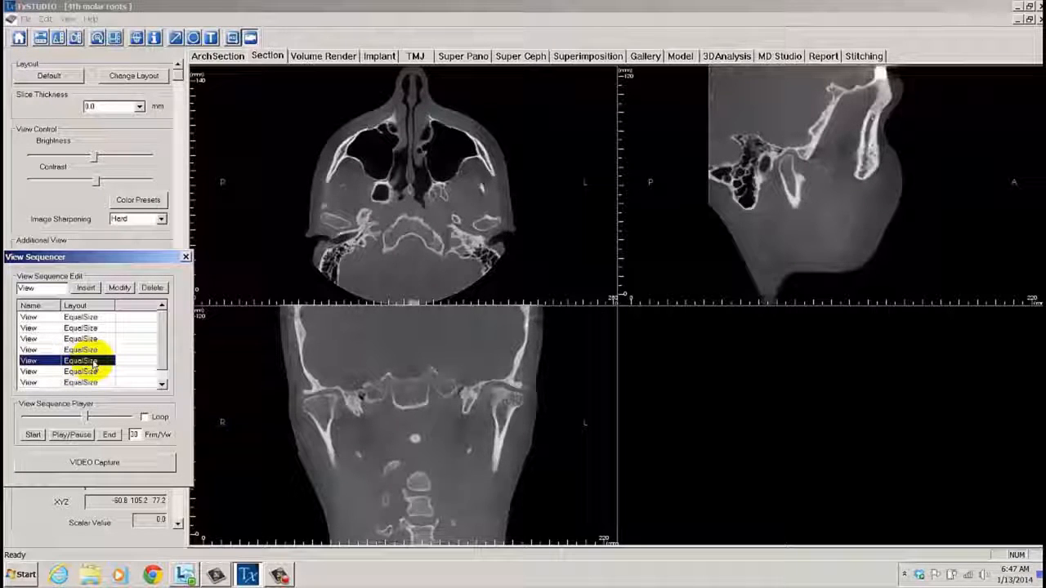
click(85, 288)
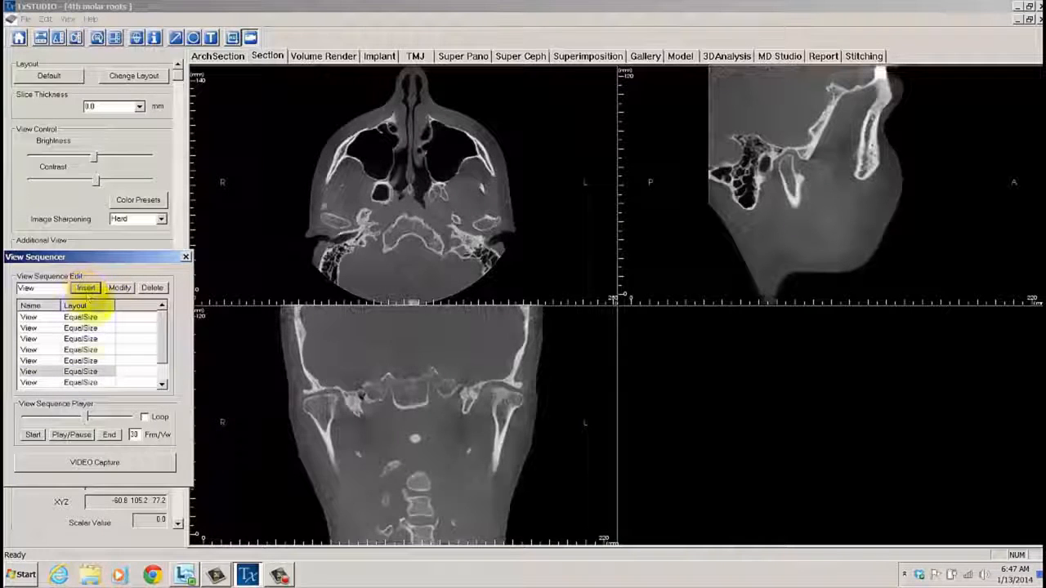
drag(163, 333, 165, 356)
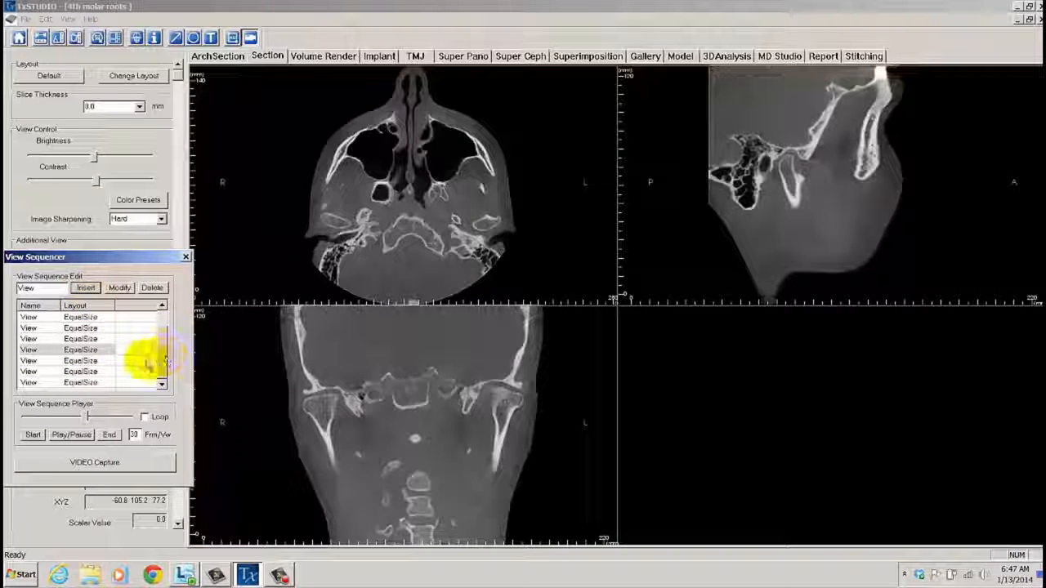
click(84, 372)
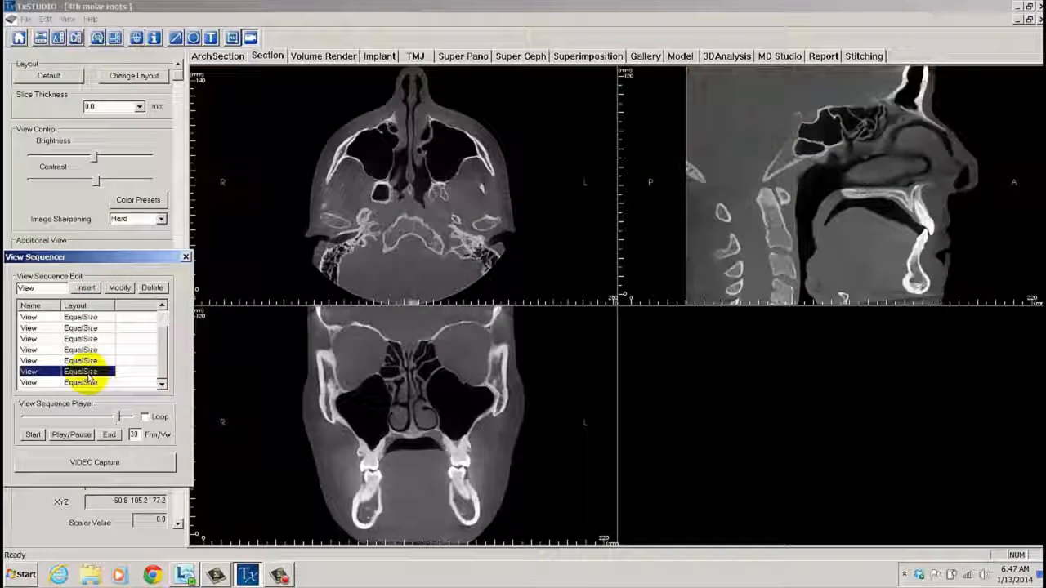
click(89, 382)
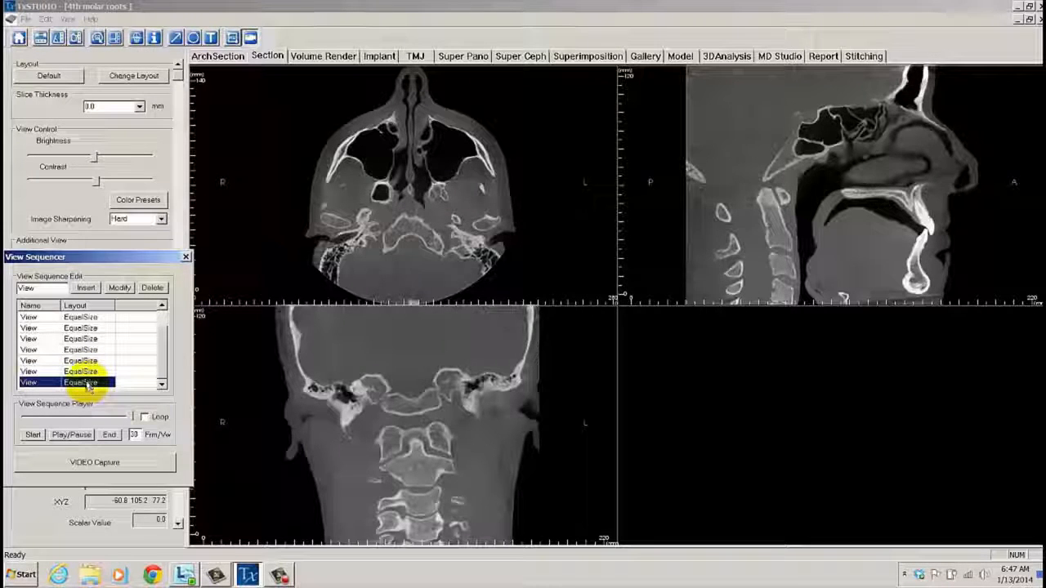
click(89, 372)
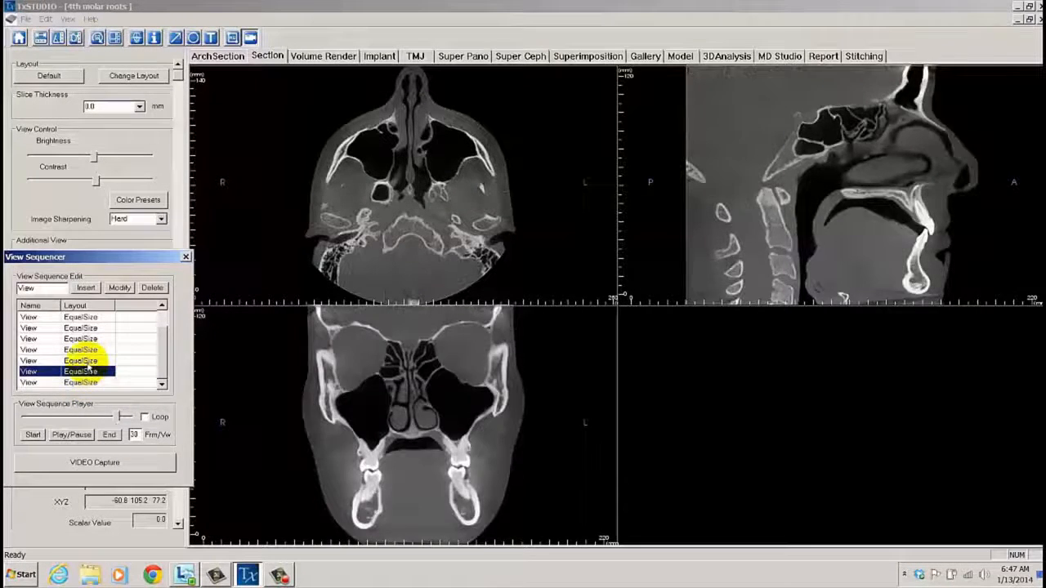
click(85, 363)
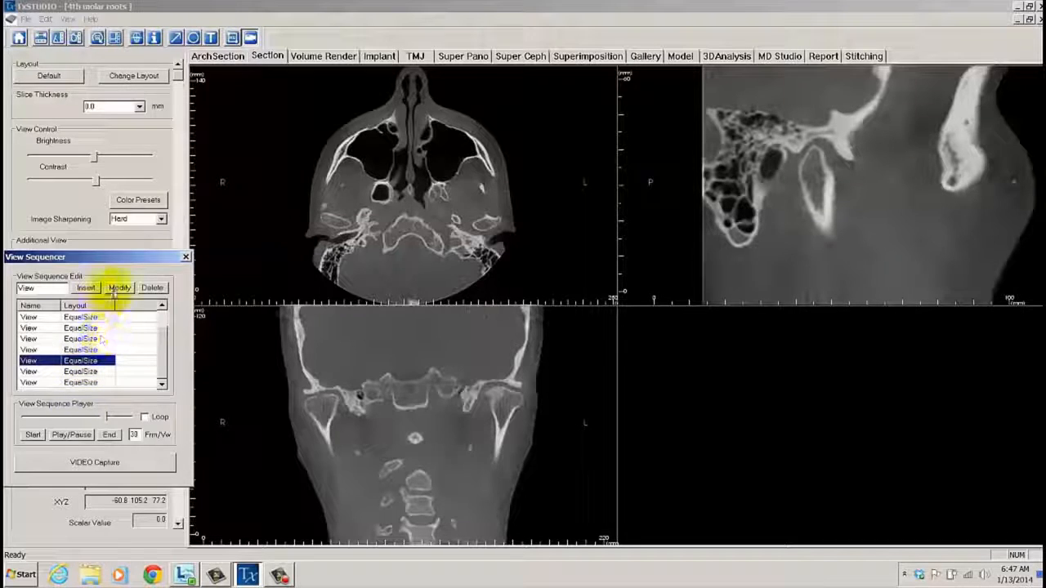
click(86, 289)
Play the extended view sequence from the first view to the last to check the holds and transitions
click(33, 435)
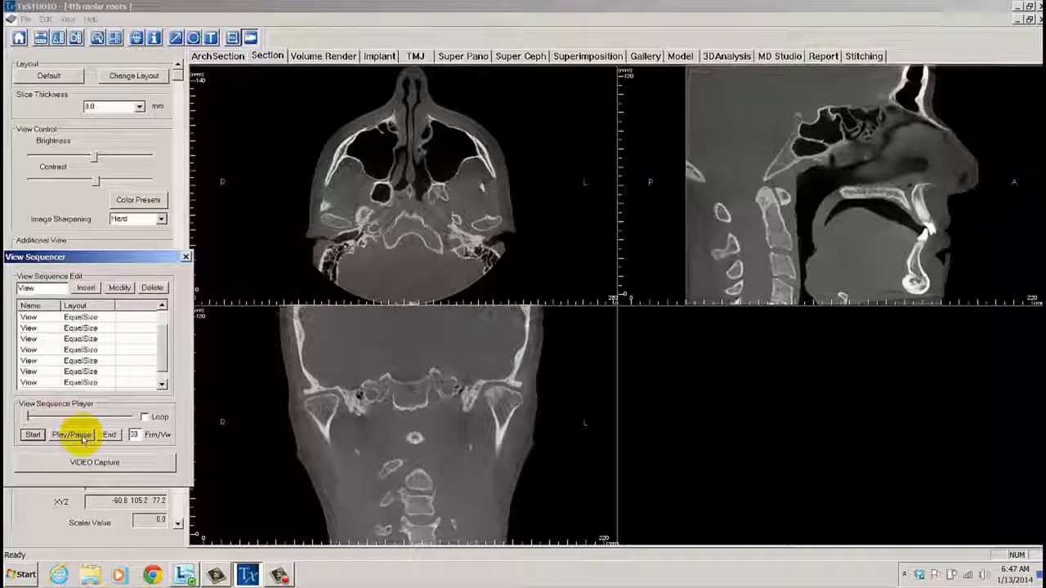
click(72, 435)
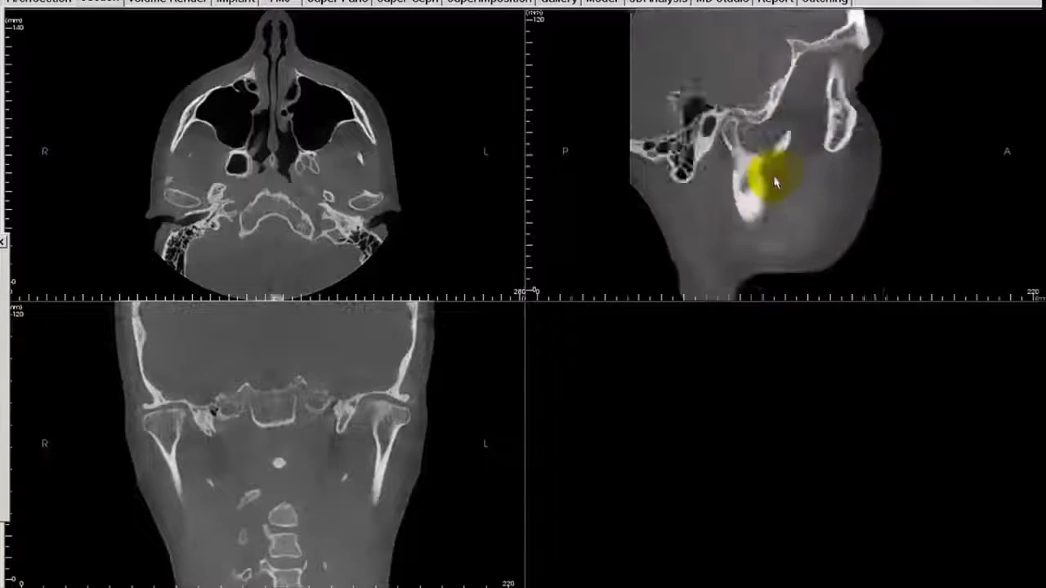
ctrl+drag(794, 162, 952, 273)
scroll(951, 274, down, 15)
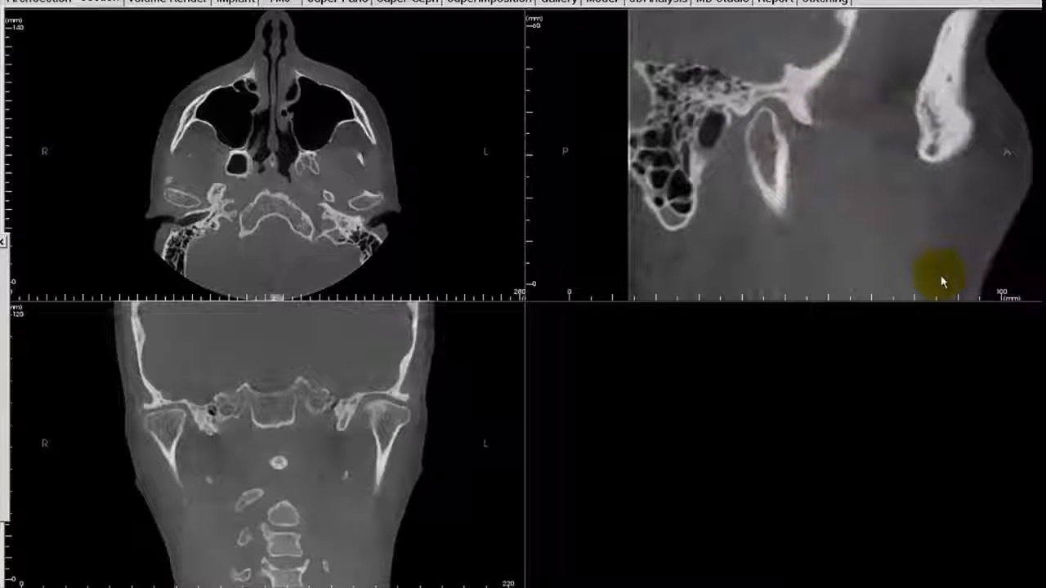
scroll(942, 282, down, 10)
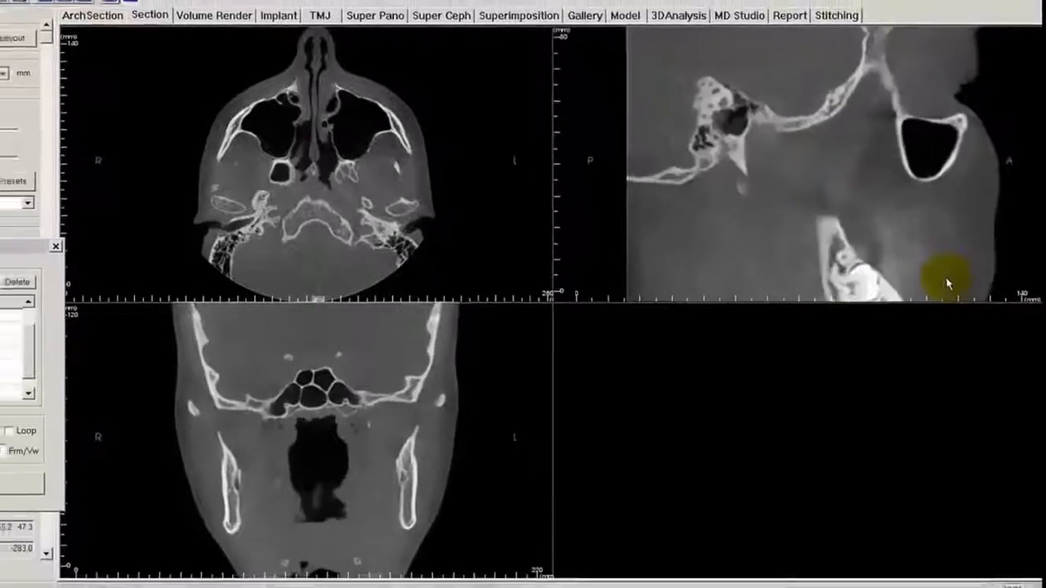
scroll(948, 284, down, 10)
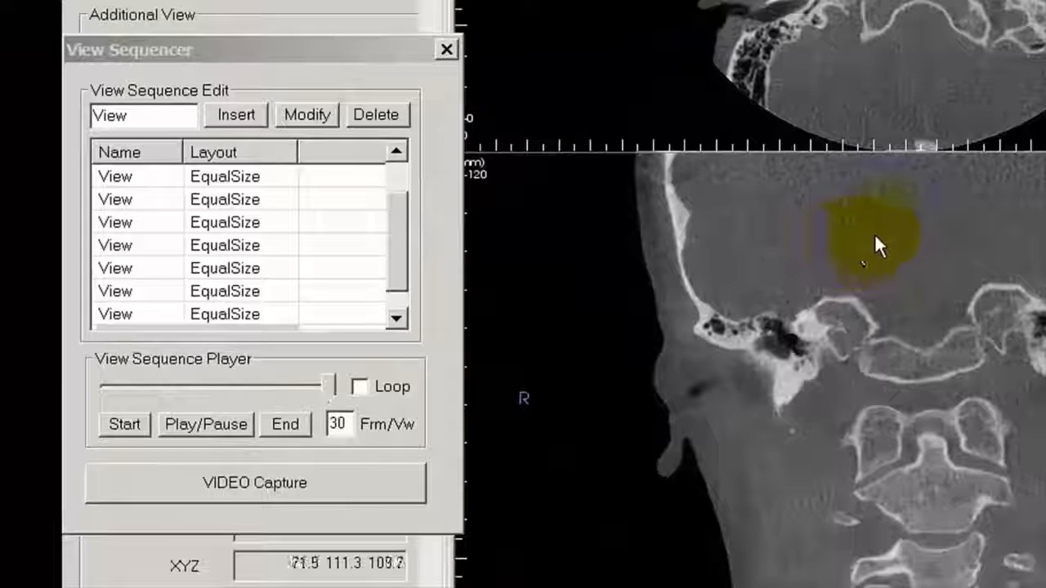
Start a video capture of the sequence and set the movie file to "4th molar roots .avi" on the Desktop
click(260, 487)
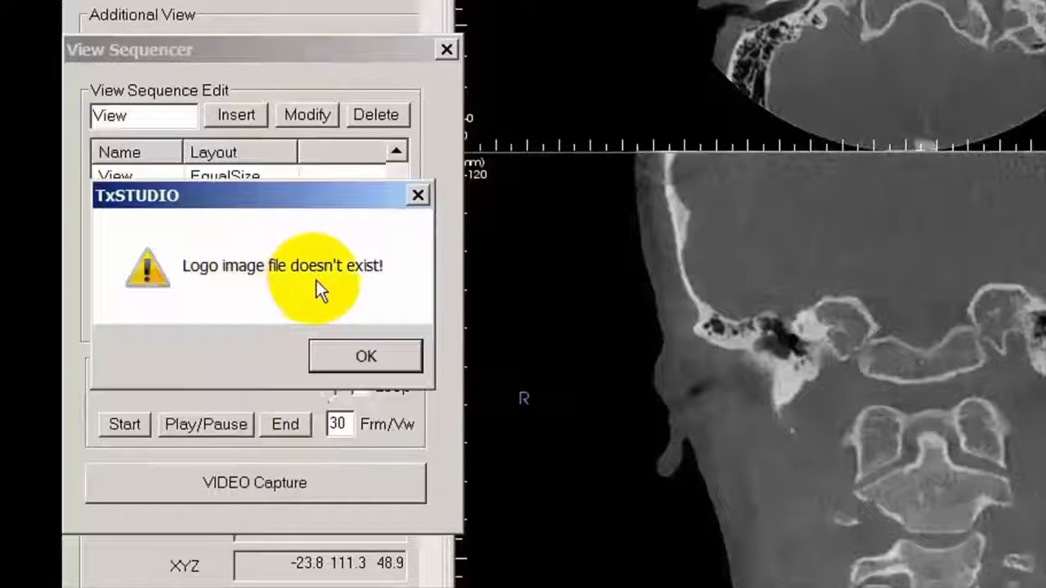
click(365, 358)
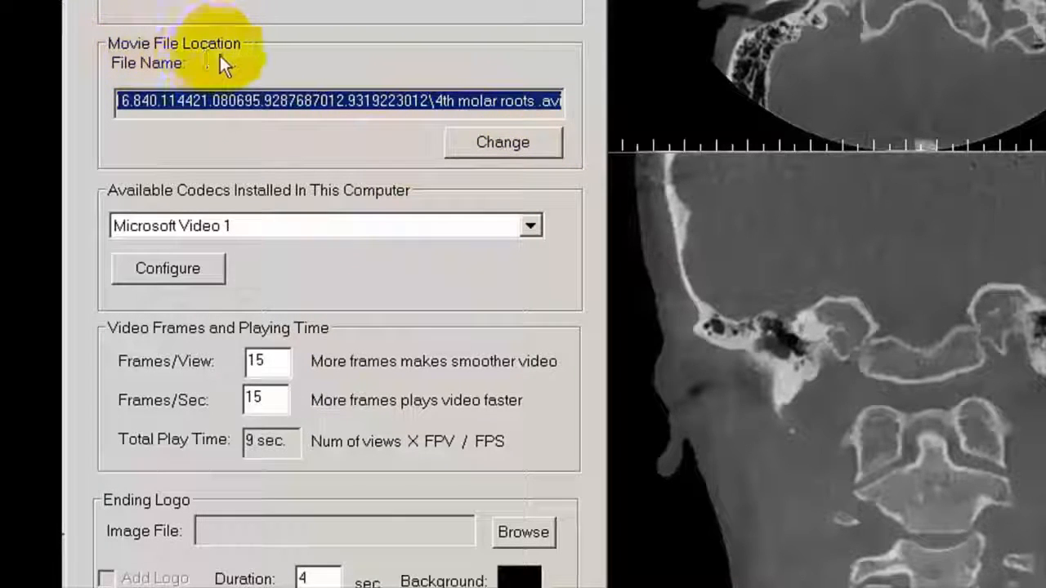
click(503, 143)
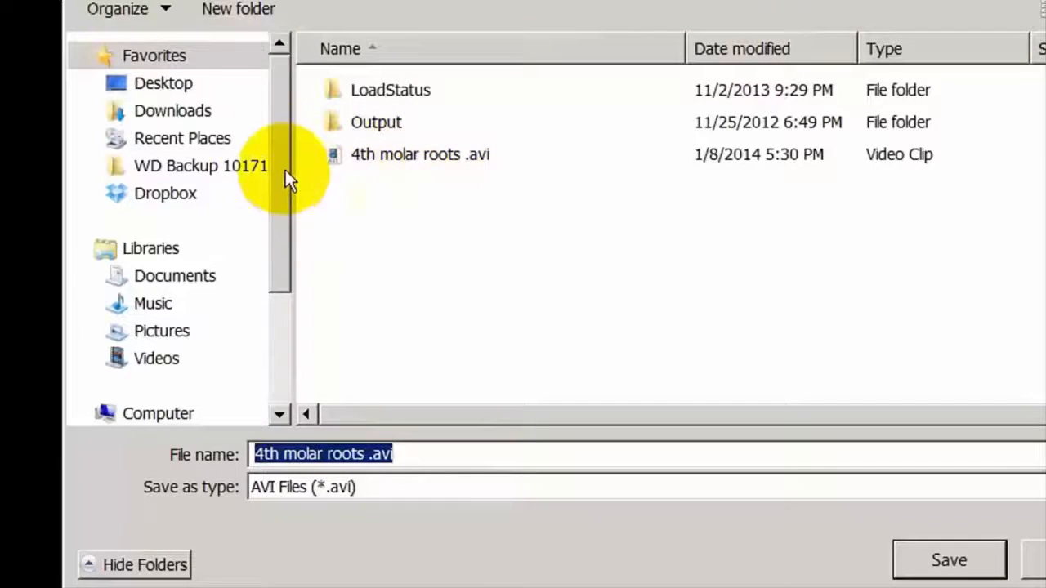
click(190, 95)
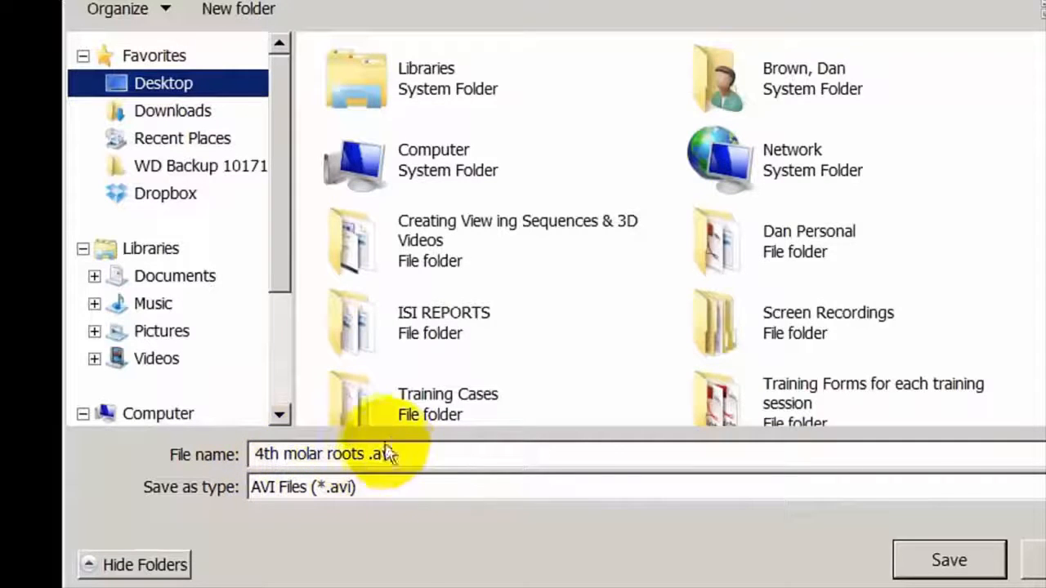
click(950, 561)
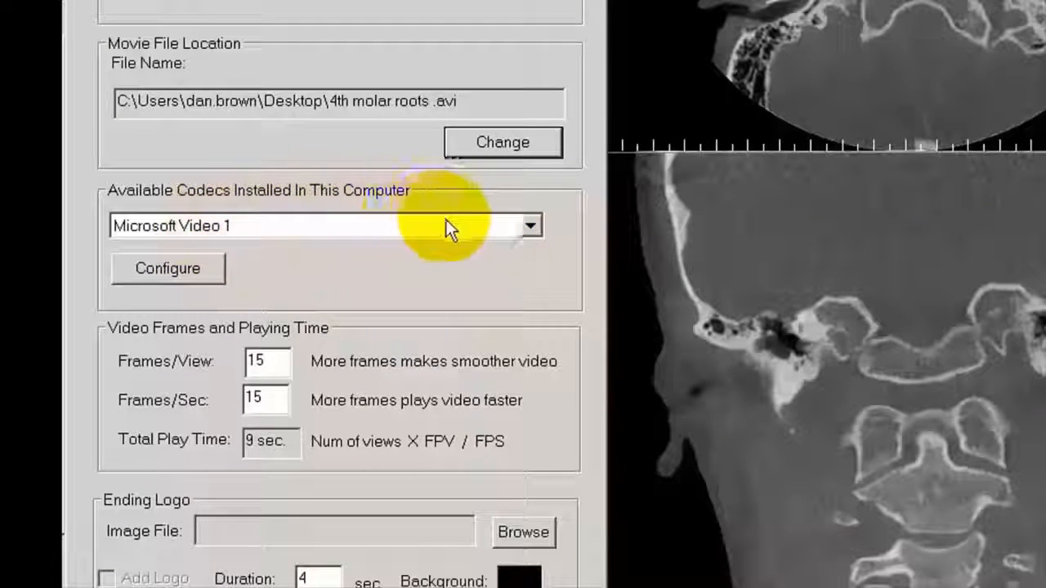
Review the installed video codecs and keep Microsoft Video 1 as the capture codec
click(530, 226)
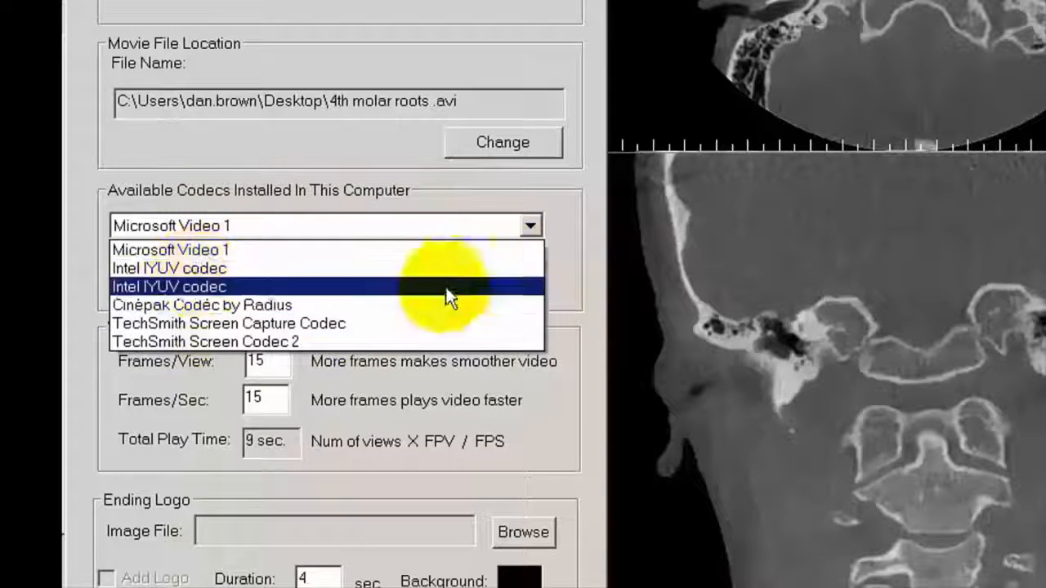
click(533, 228)
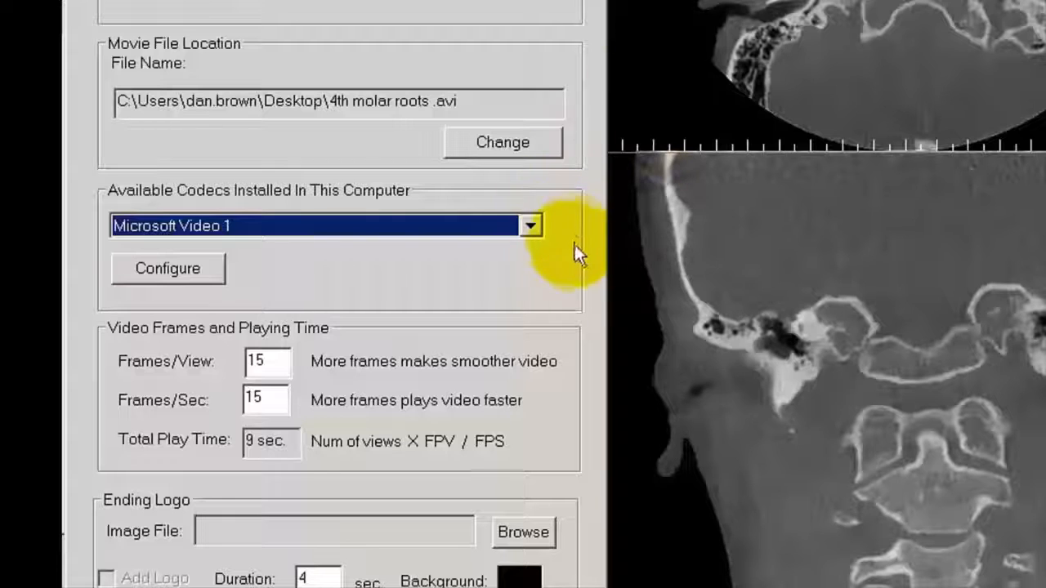
click(532, 226)
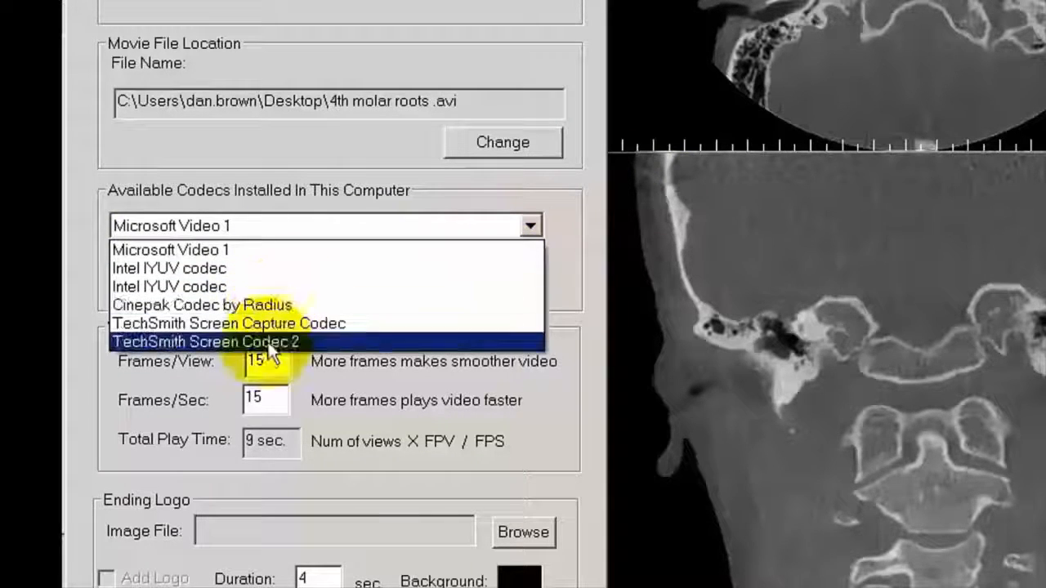
click(531, 220)
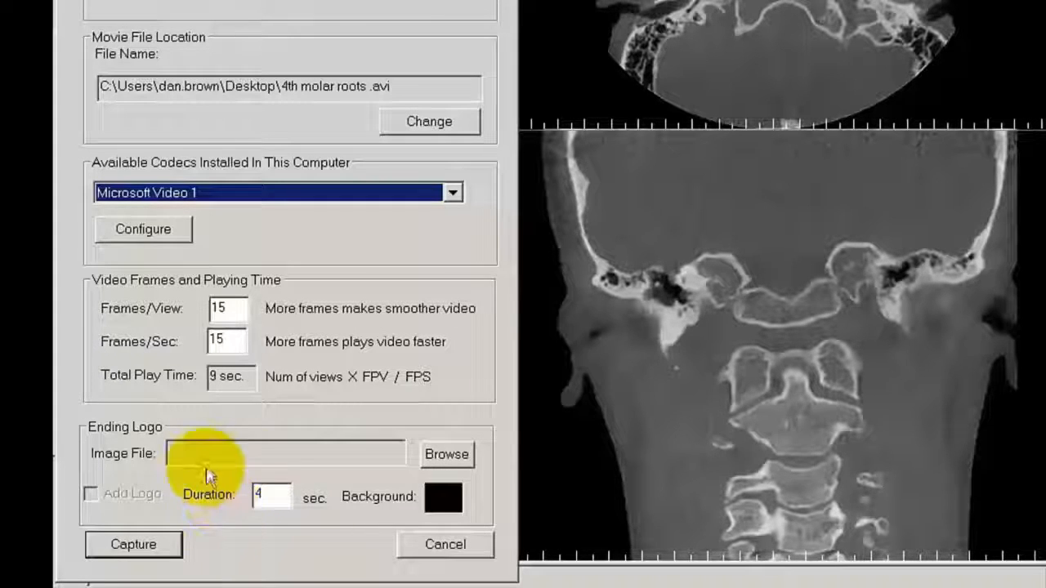
Load Untitled.jpg from the Creating View ing Sequences & 3D Videos folder as the ending logo and enable adding it
click(442, 455)
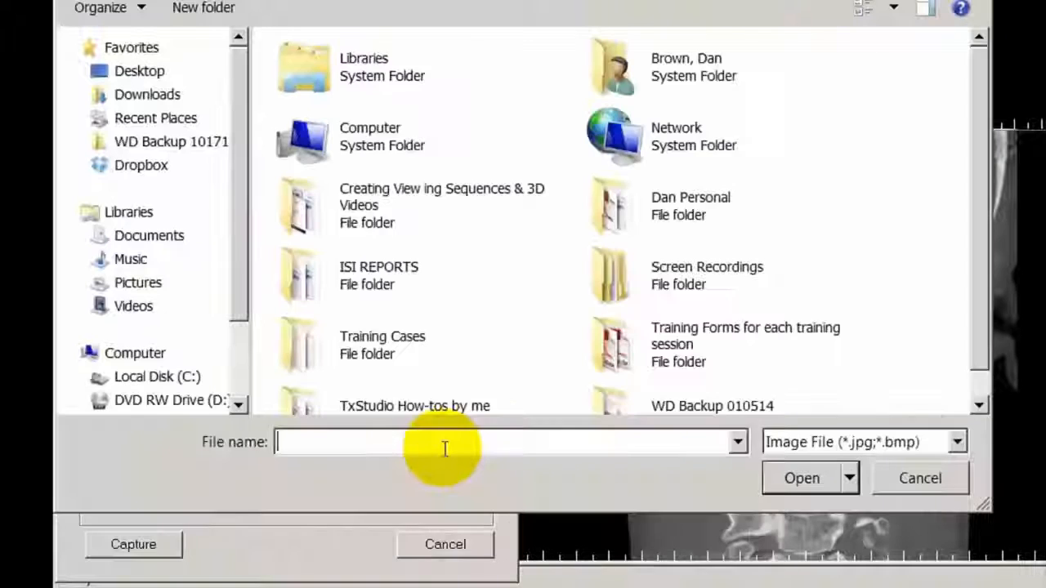
click(381, 208)
double_click(380, 204)
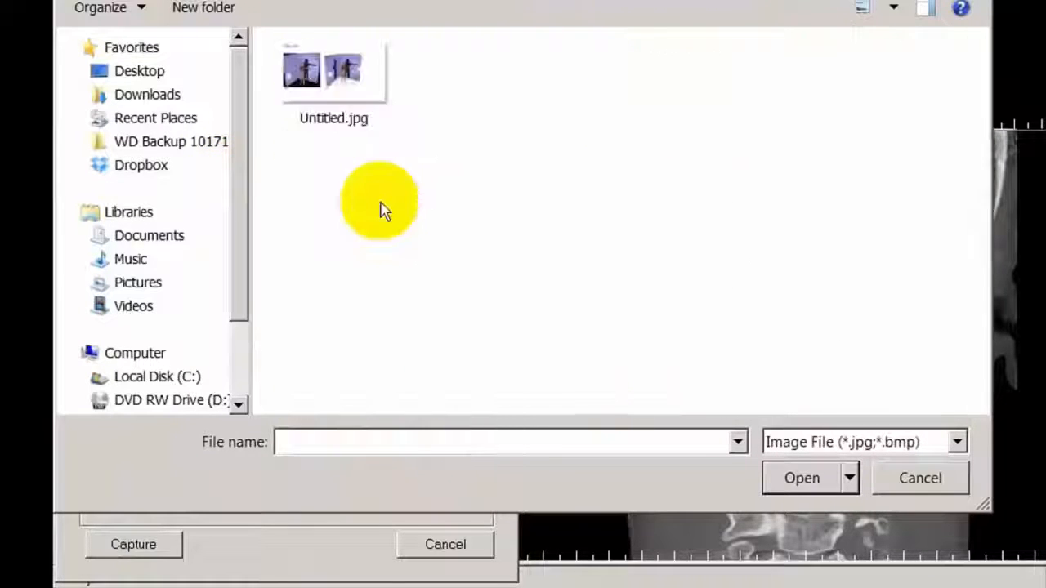
double_click(341, 73)
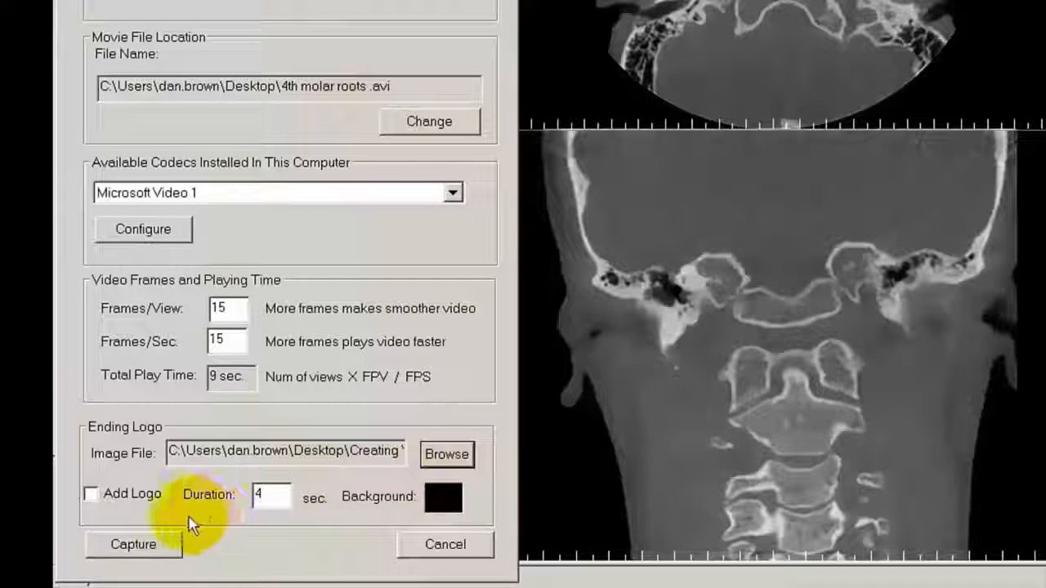
click(90, 495)
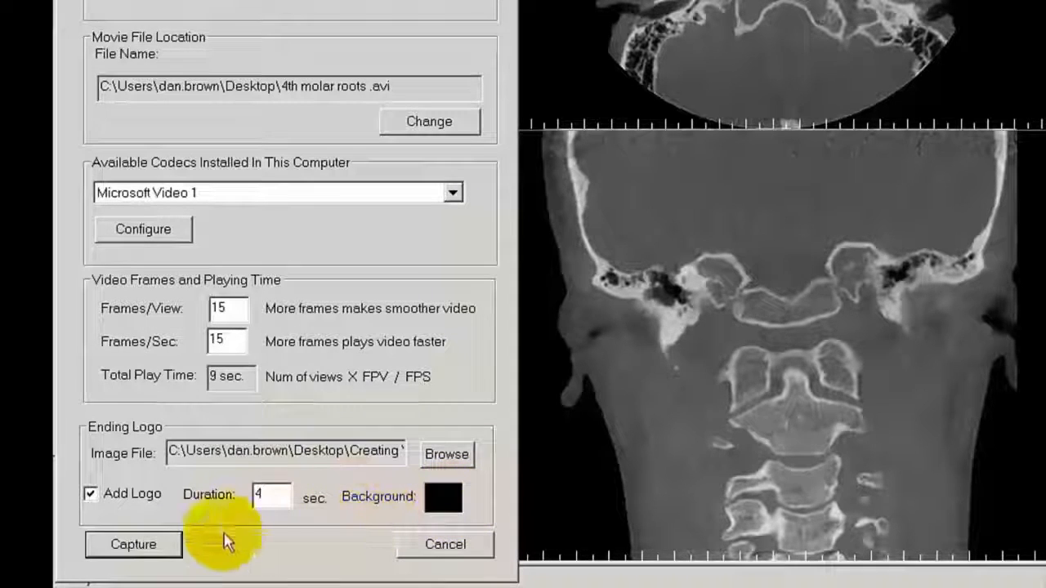
Capture the view sequence to the AVI file, play the resulting movie, and close Windows Media Player
click(155, 552)
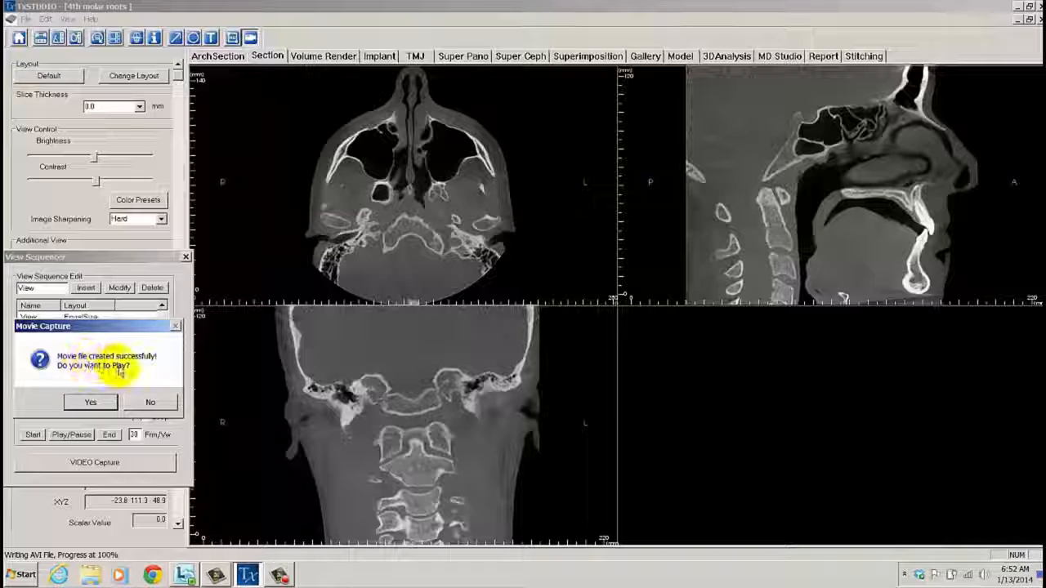
click(92, 402)
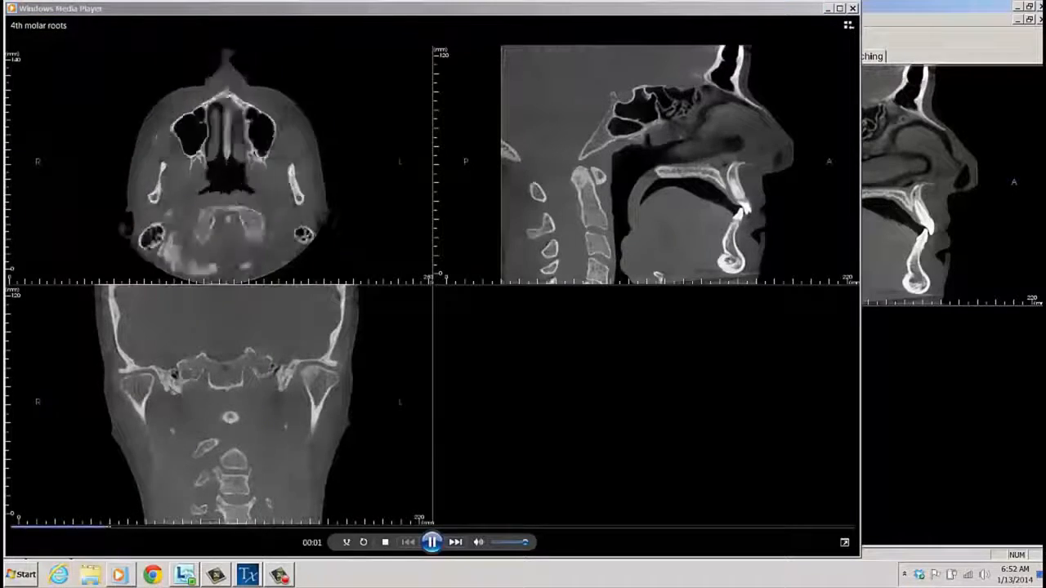
scroll(754, 169, down, 10)
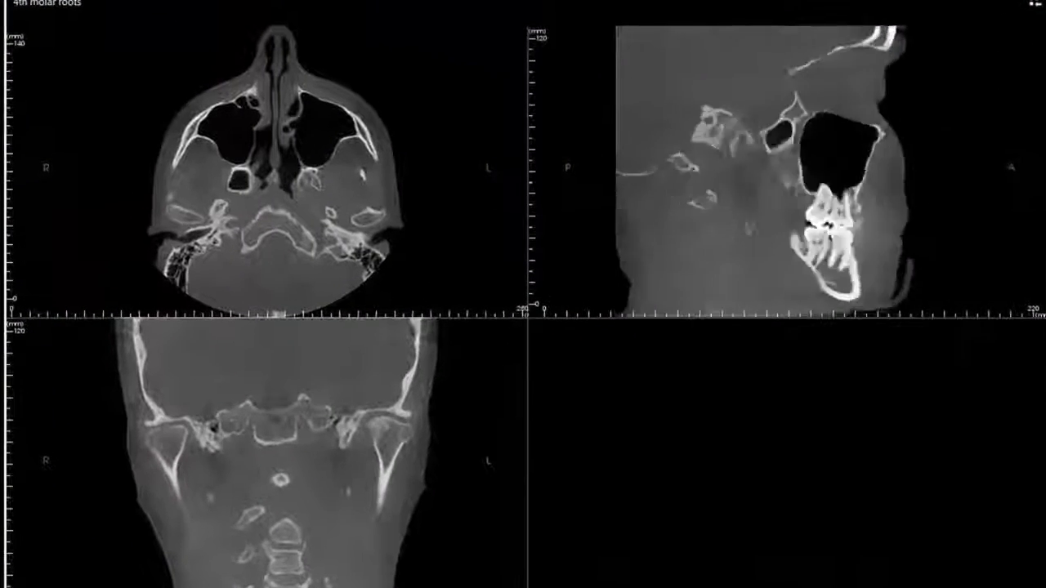
scroll(754, 169, up, 3)
scroll(787, 170, up, 10)
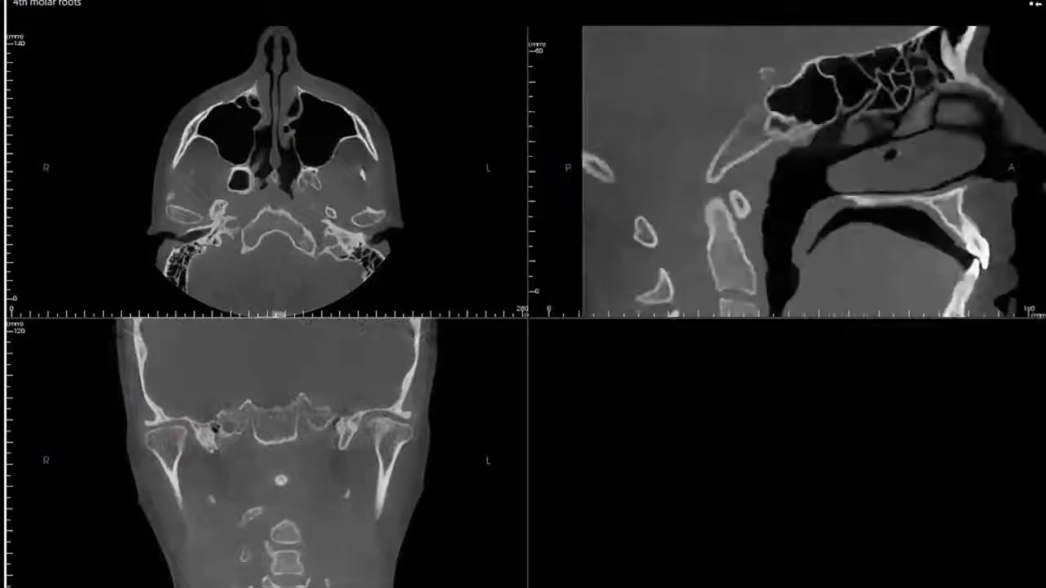
scroll(786, 169, up, 2)
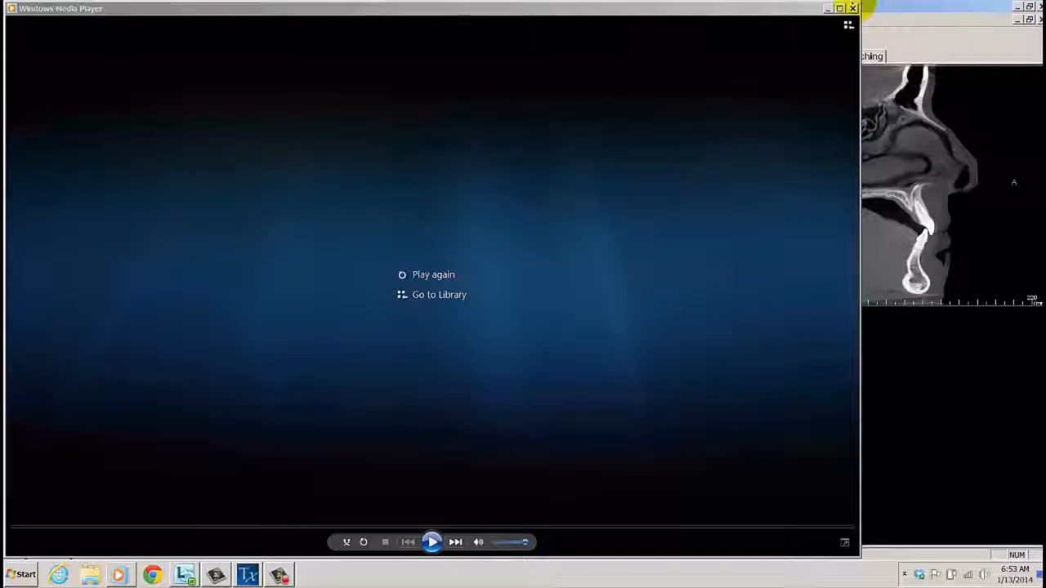
click(852, 8)
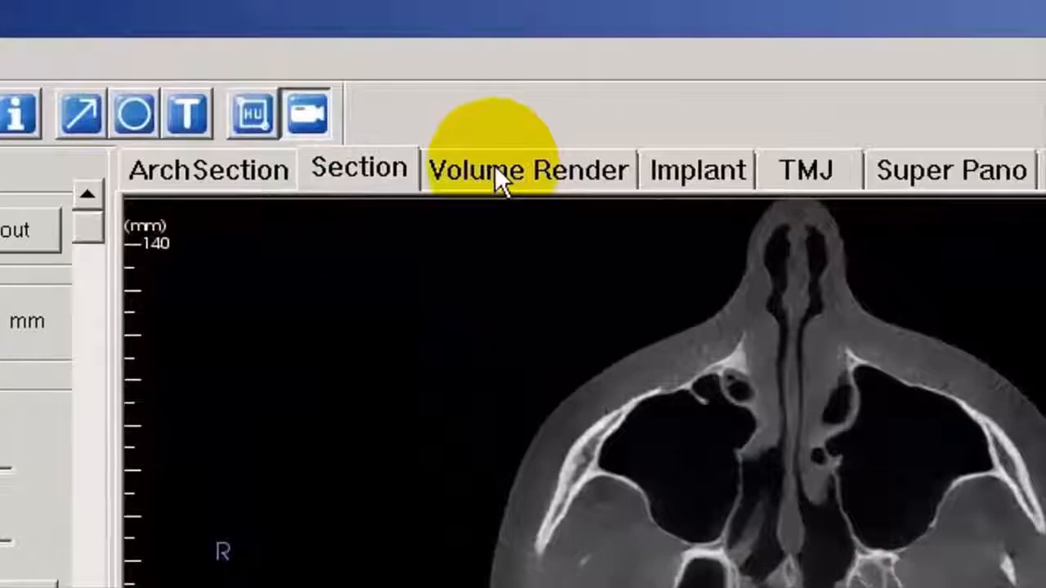
Switch to the volume rendering and display the skull in the right, left and back preset views
click(496, 174)
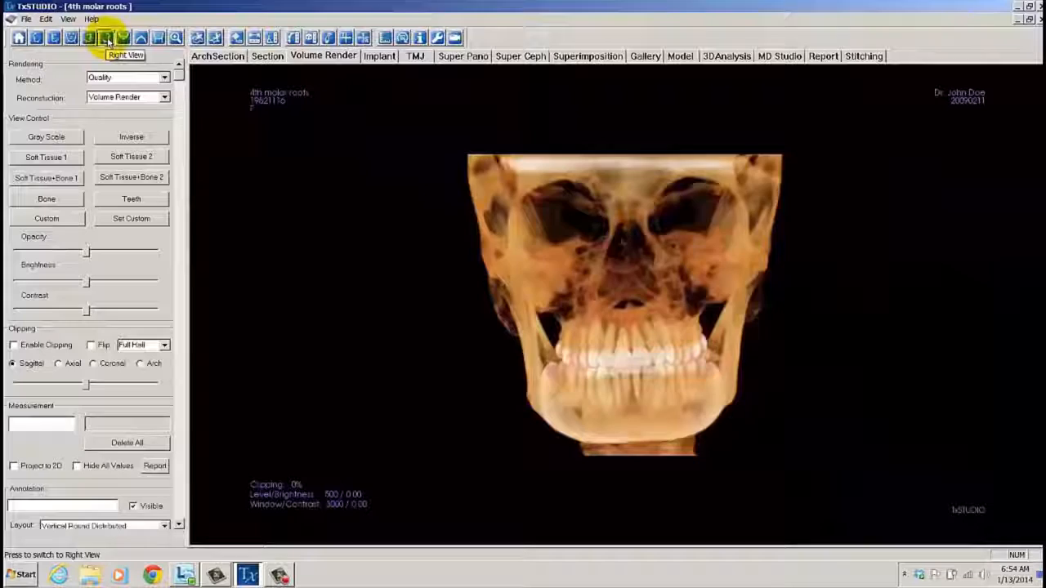
click(106, 38)
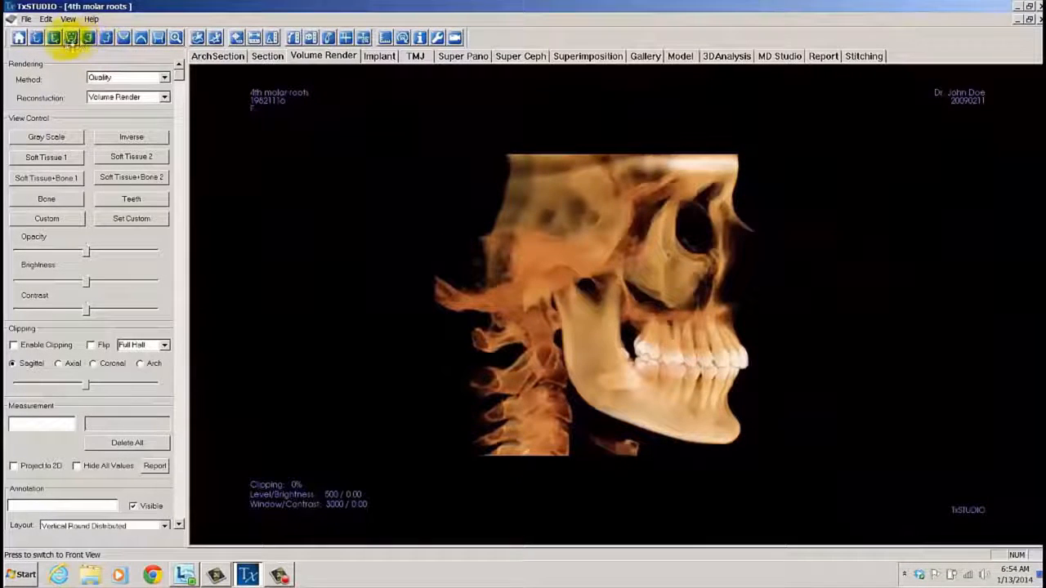
click(37, 40)
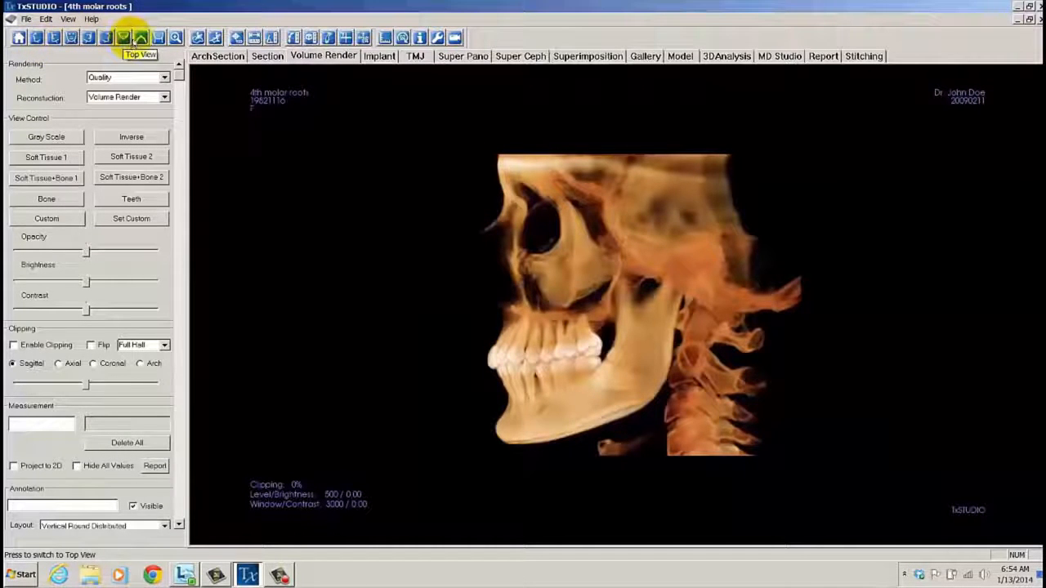
click(159, 40)
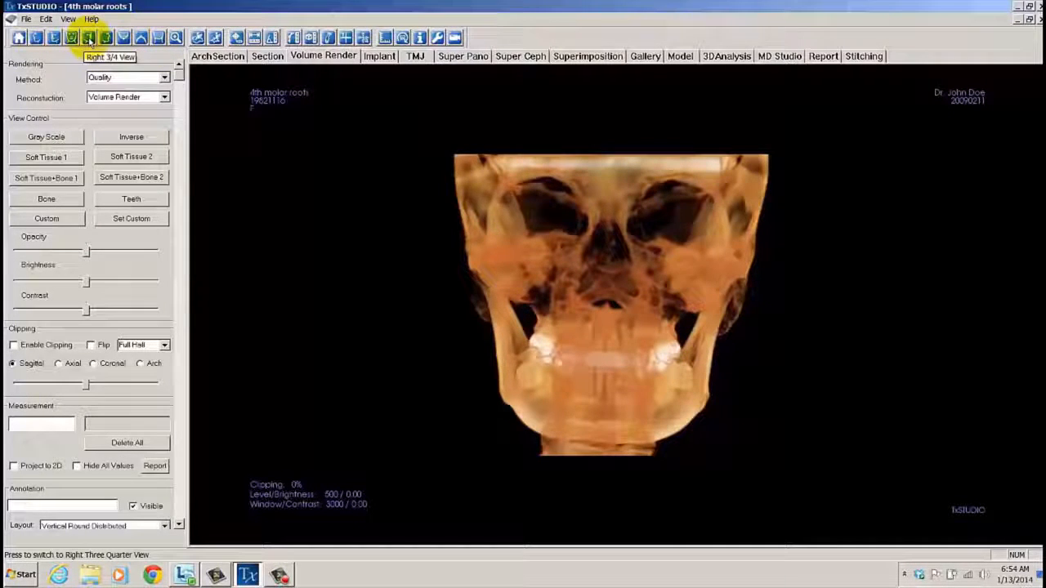
Show the skull in the front view and hide the patient information overlay
click(74, 38)
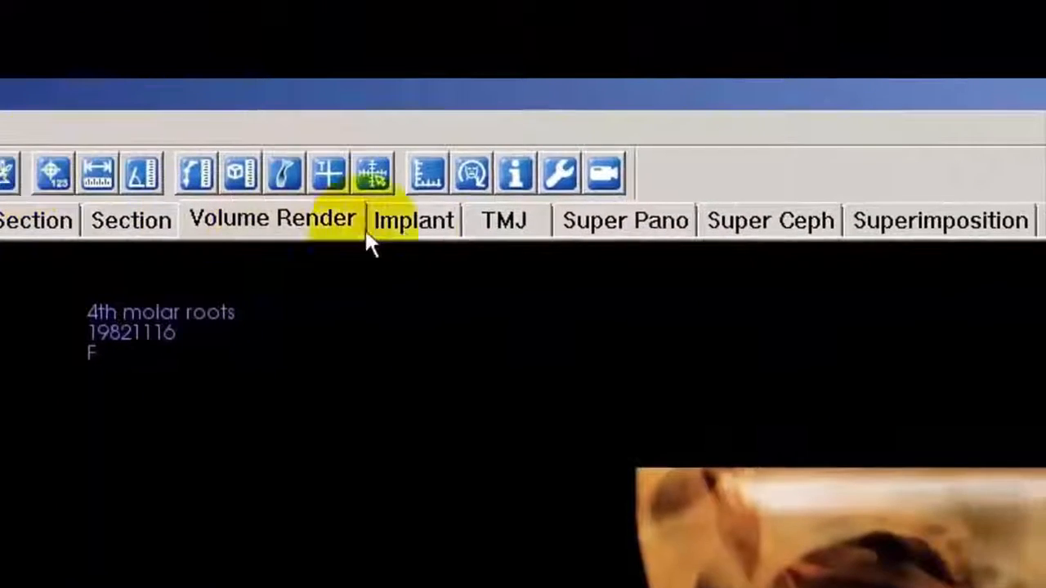
click(512, 174)
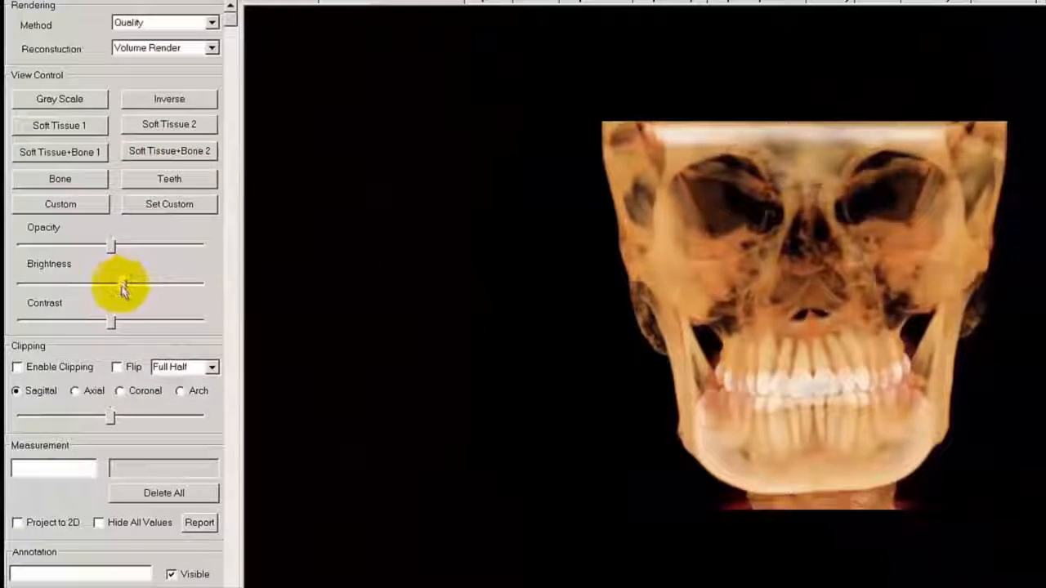
Fine-tune the brightness, contrast and opacity of the volume rendering, raising the contrast slightly
mouse_move(116, 289)
mouse_down()
mouse_move(131, 322)
mouse_move(117, 326)
mouse_up()
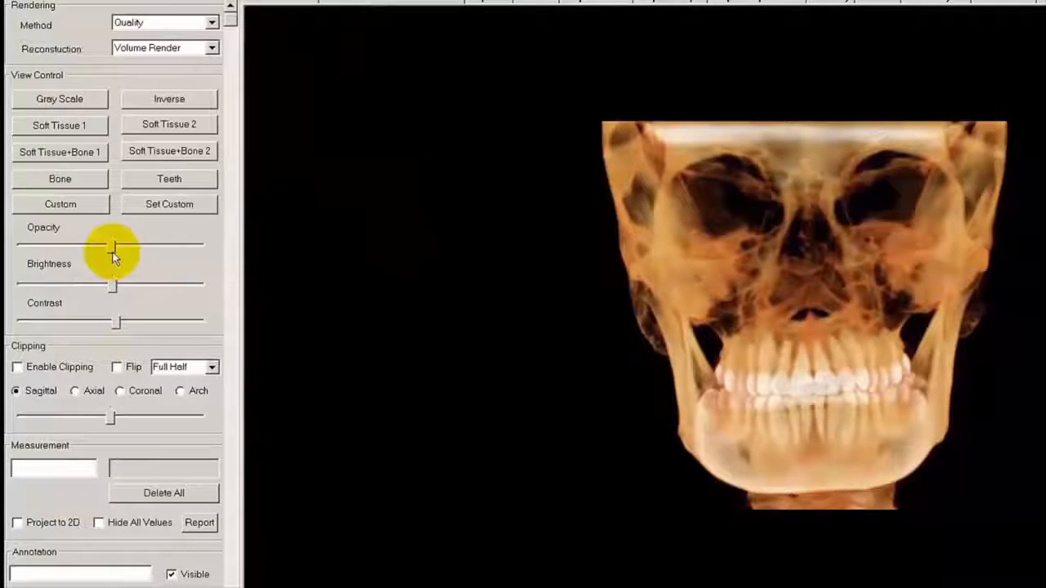
mouse_move(113, 251)
mouse_down()
mouse_move(124, 252)
mouse_move(111, 258)
mouse_up()
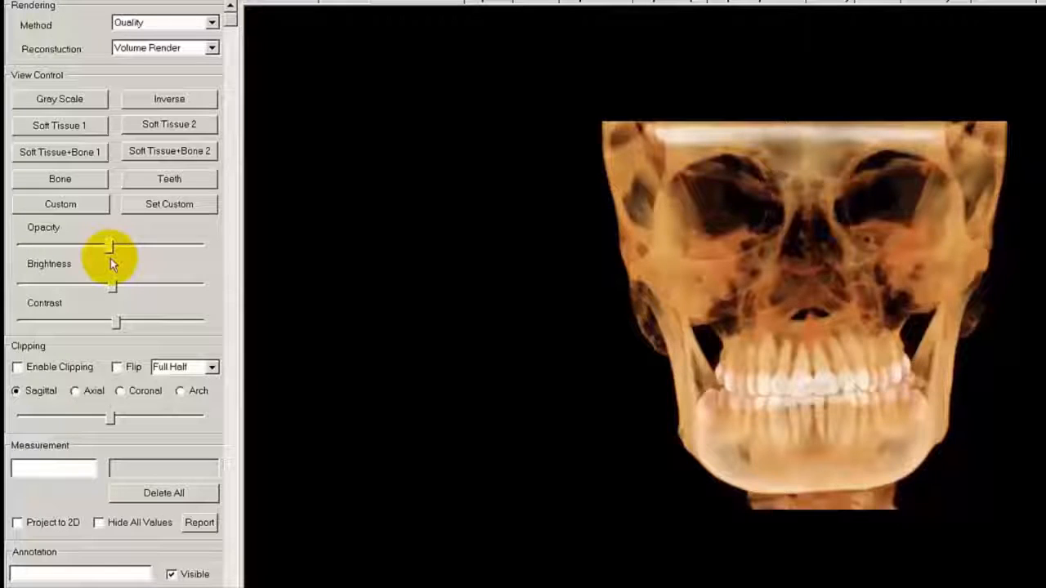
drag(111, 258, 114, 257)
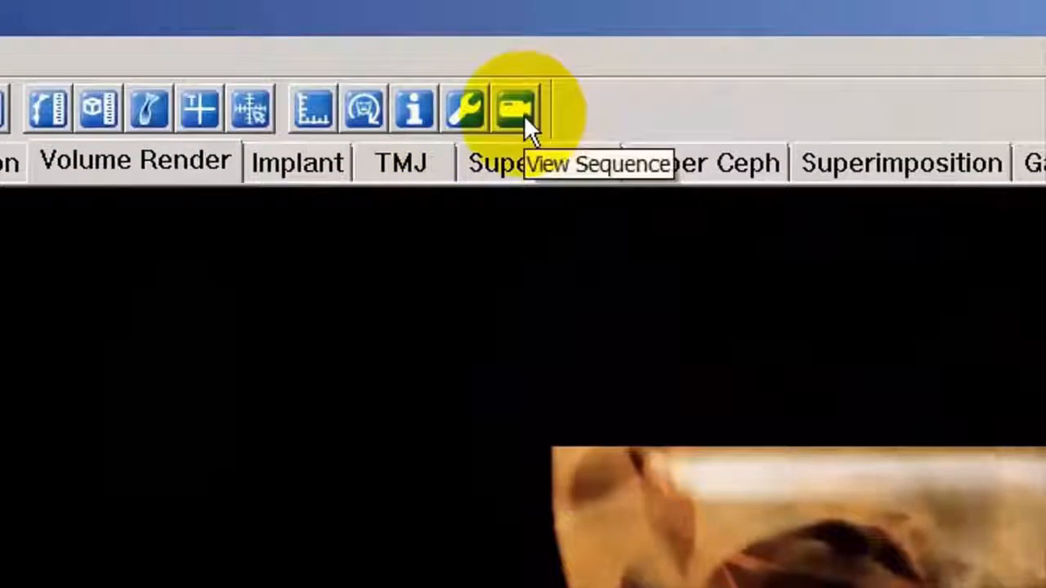
Open the View Sequencer beside the skull and insert the current front view as the first view
click(524, 114)
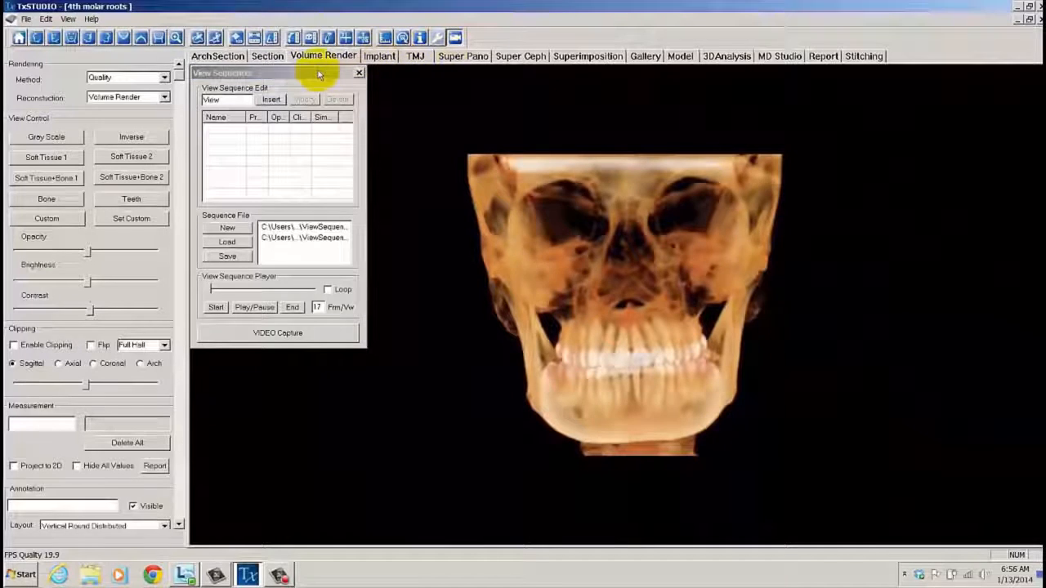
drag(318, 75, 322, 256)
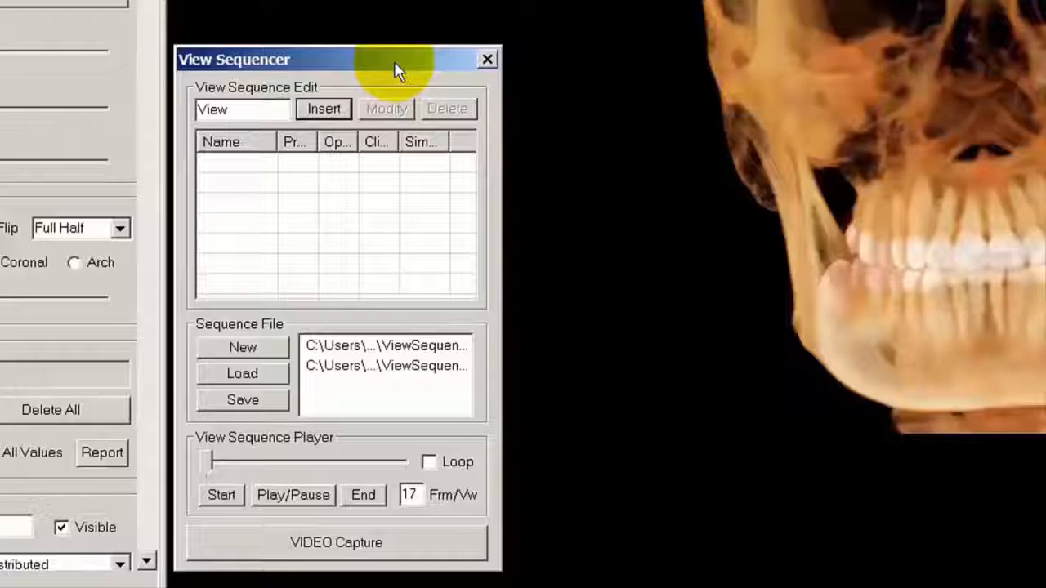
click(324, 108)
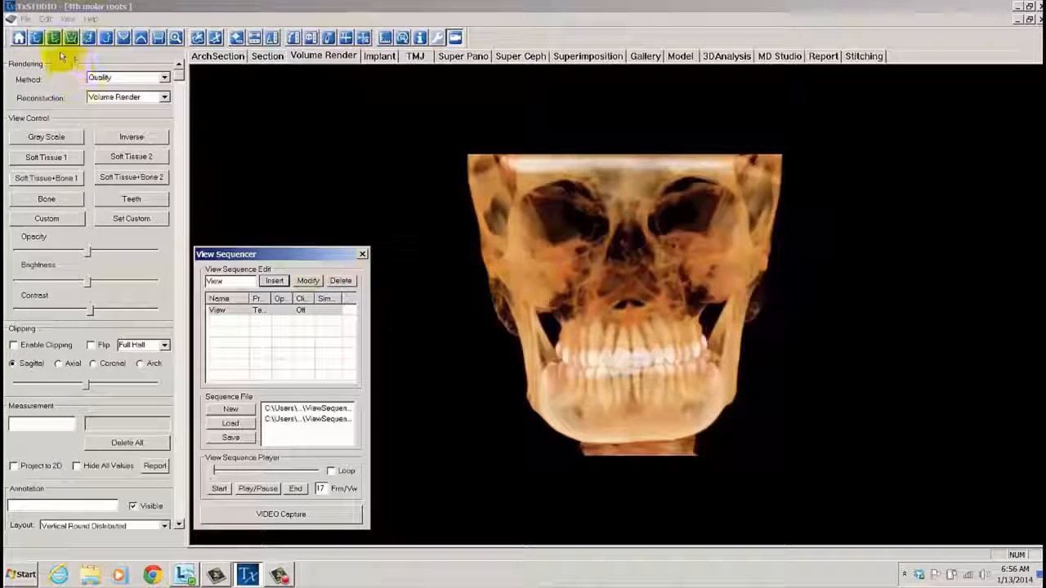
Add the left, back, right and front views of the skull to the view sequence, in that order
click(37, 40)
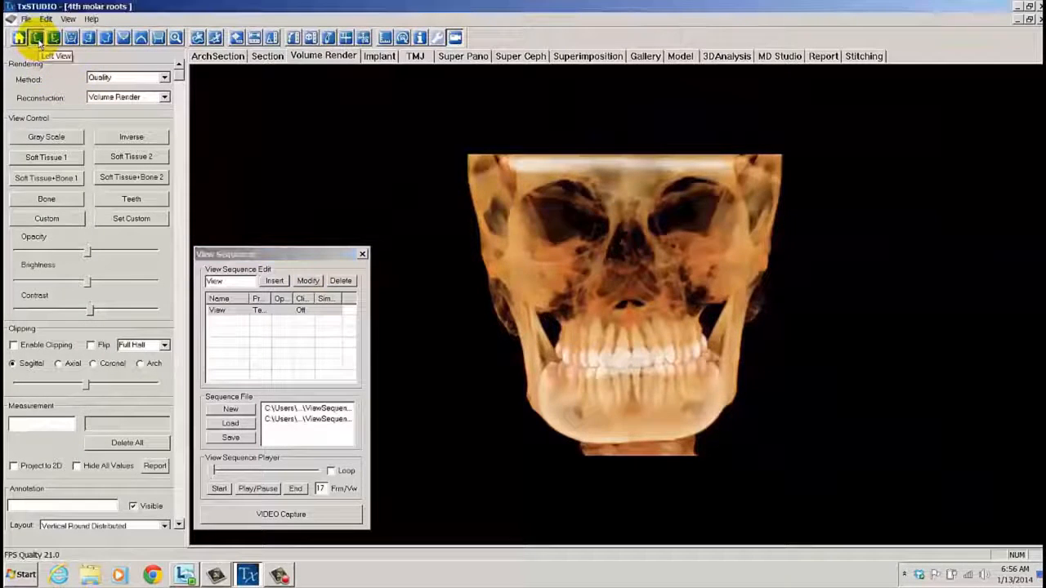
click(39, 41)
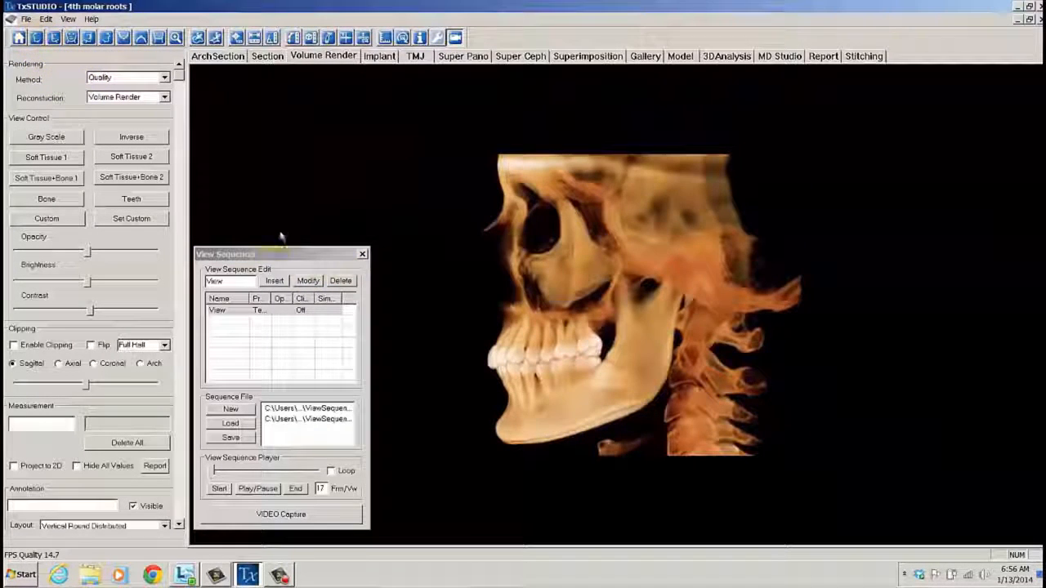
click(275, 282)
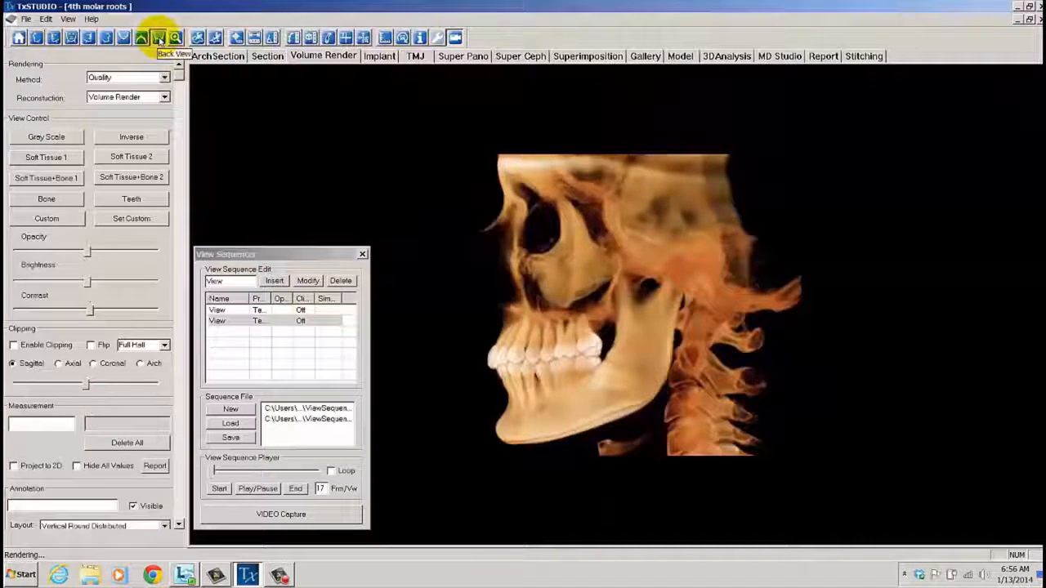
click(157, 37)
click(275, 281)
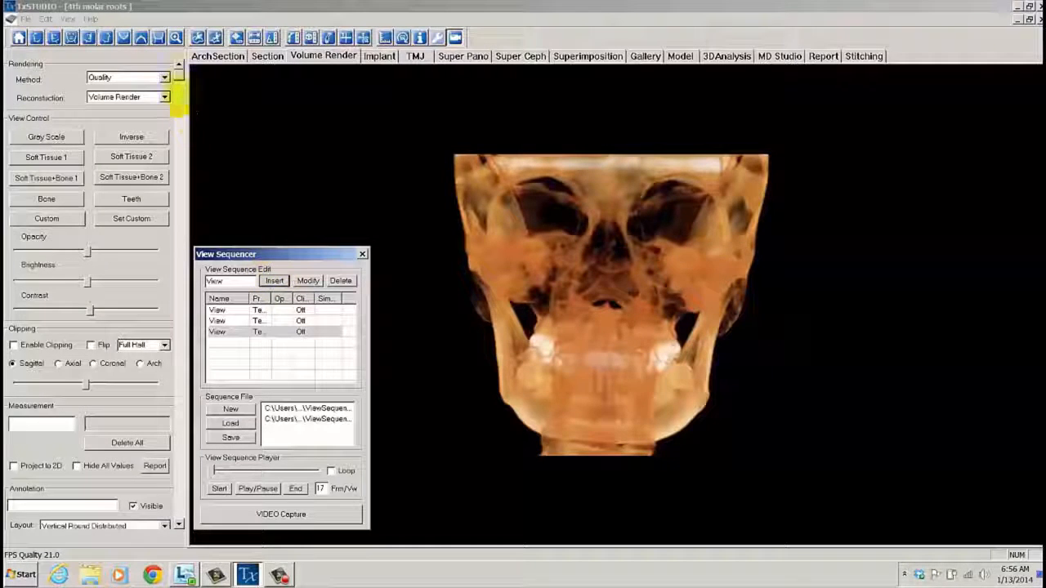
click(123, 38)
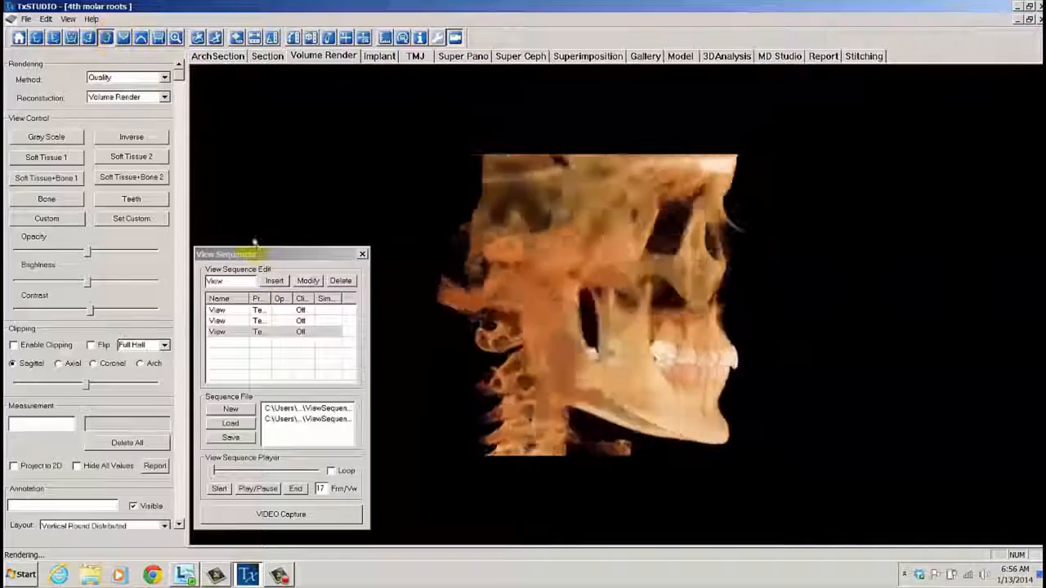
click(276, 281)
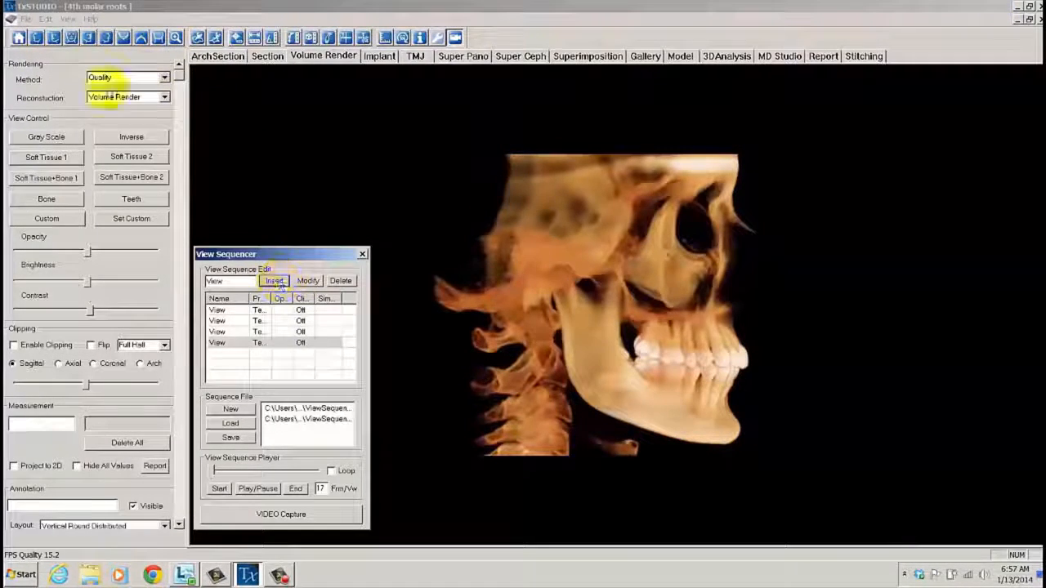
click(87, 38)
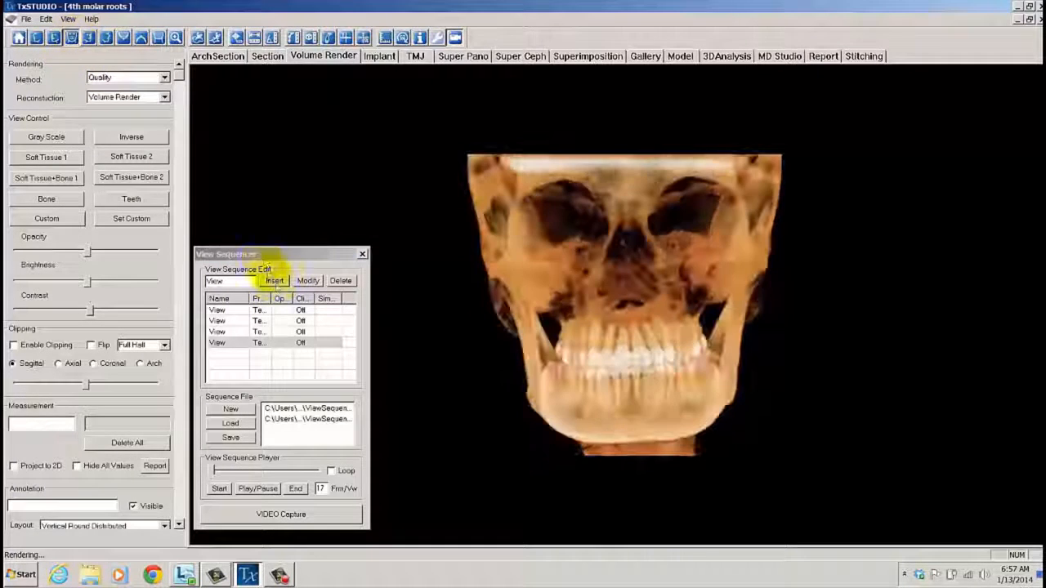
click(276, 281)
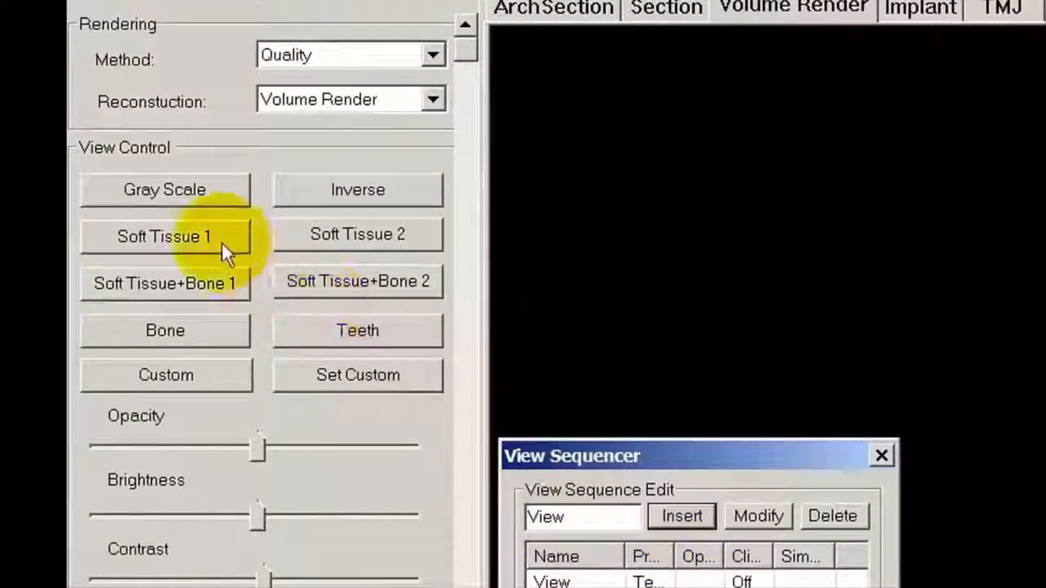
Apply the Soft Tissue 1 preset and add its front, left and right views to the sequence
click(222, 245)
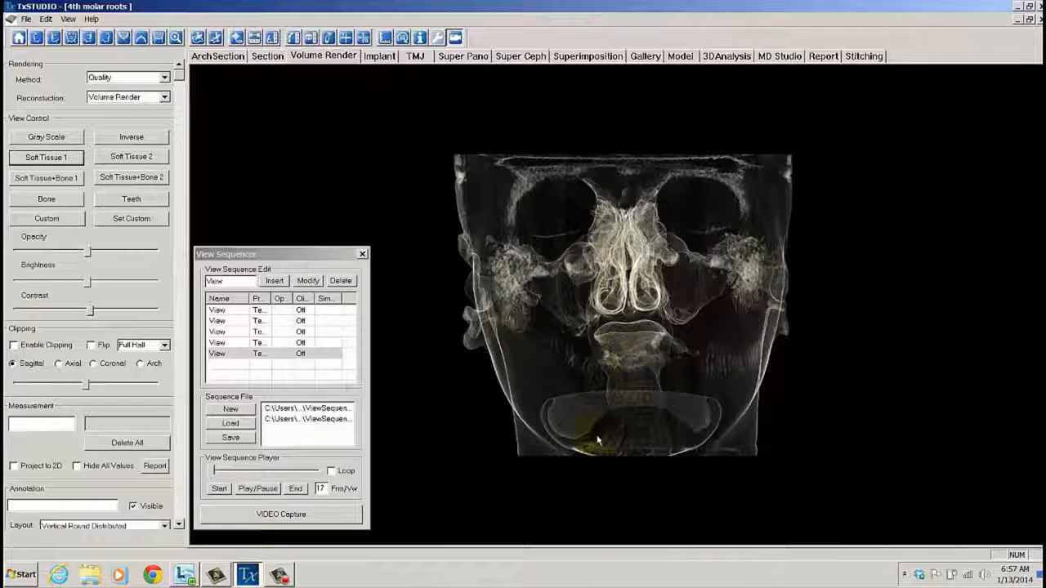
click(274, 281)
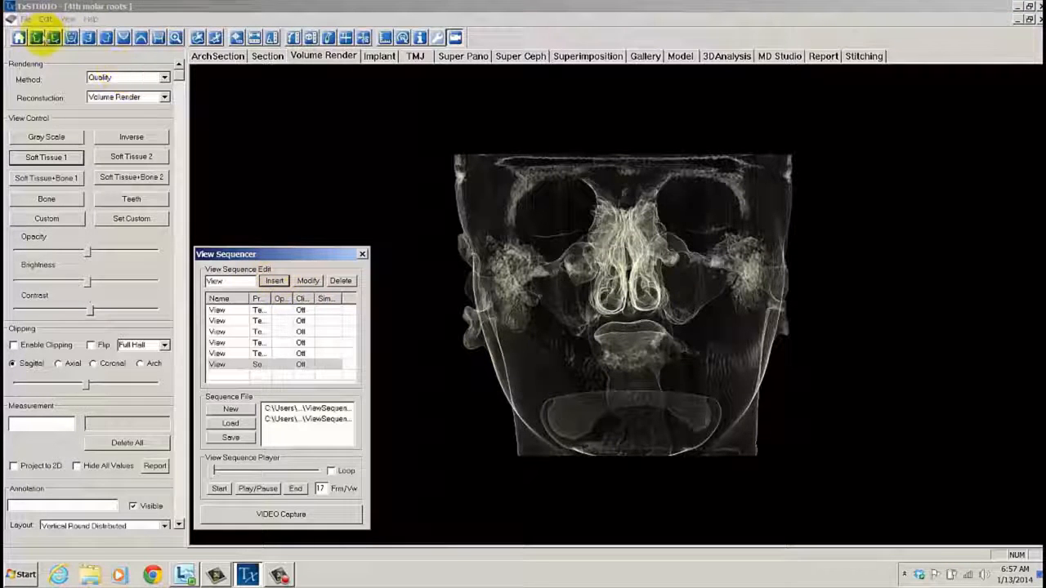
click(37, 37)
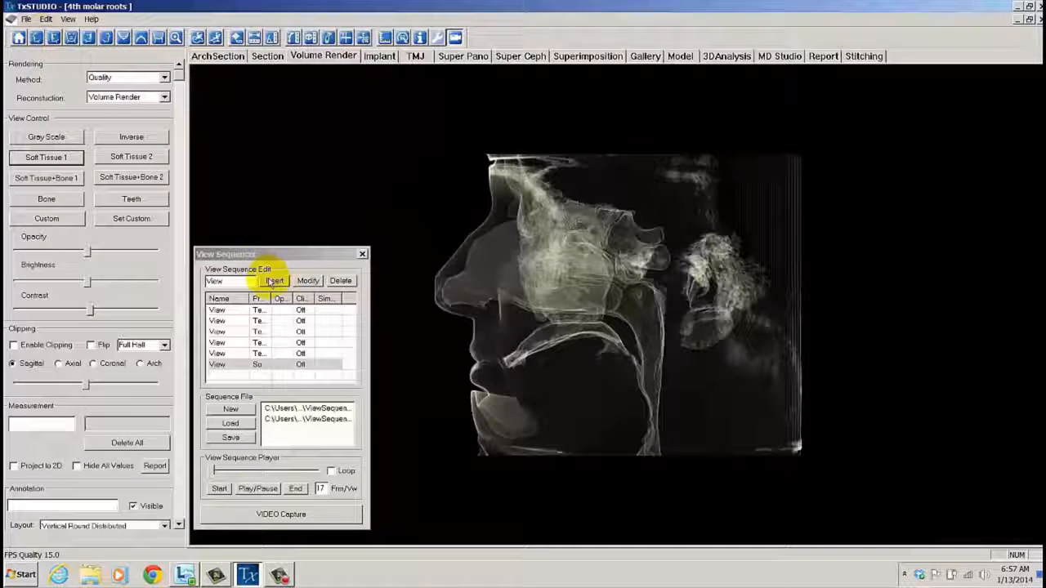
click(272, 282)
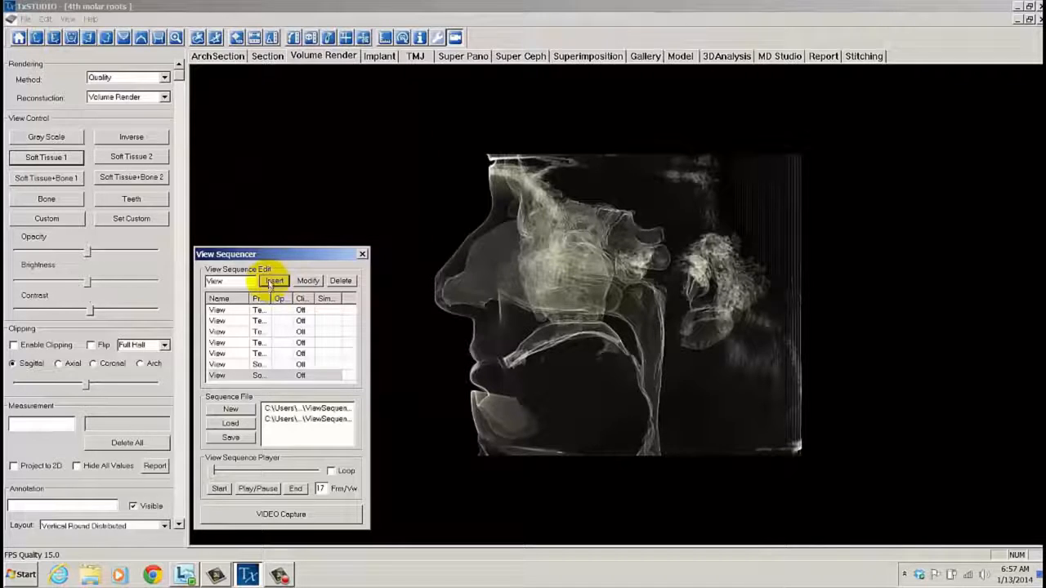
click(106, 37)
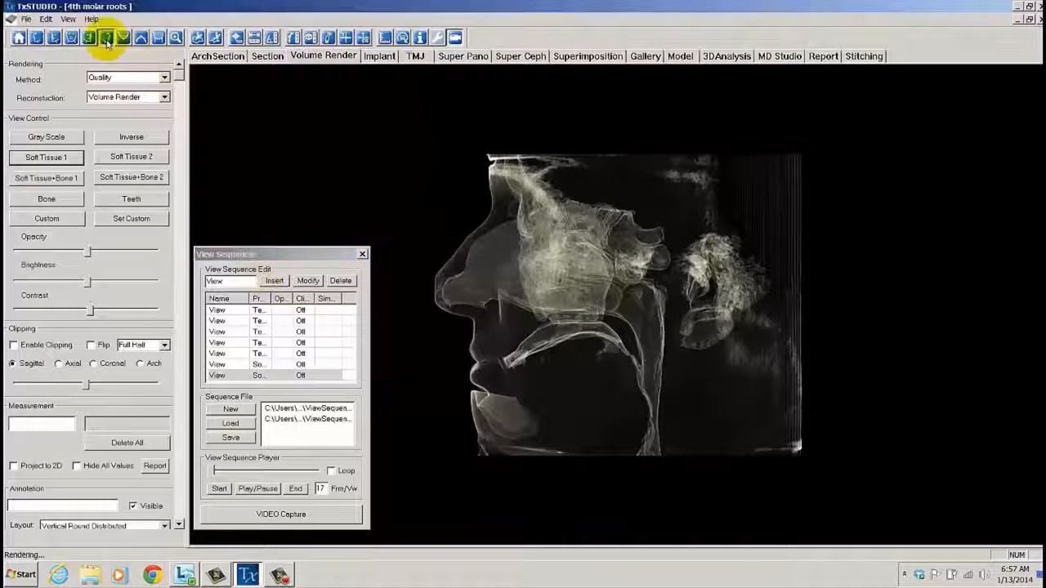
click(272, 282)
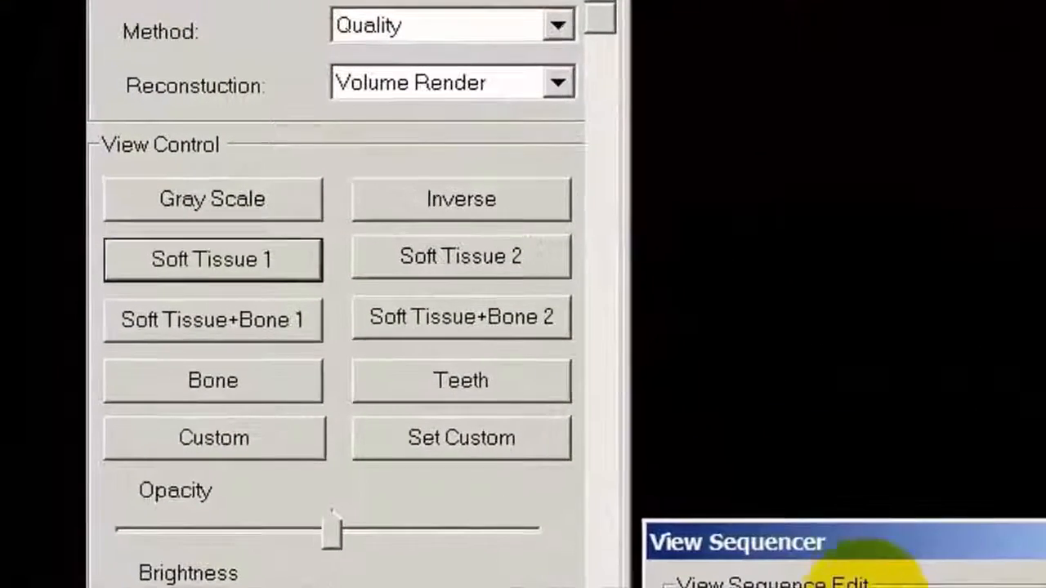
Apply the Soft Tissue+Bone 1 preset and add its right and front views to the sequence
click(318, 314)
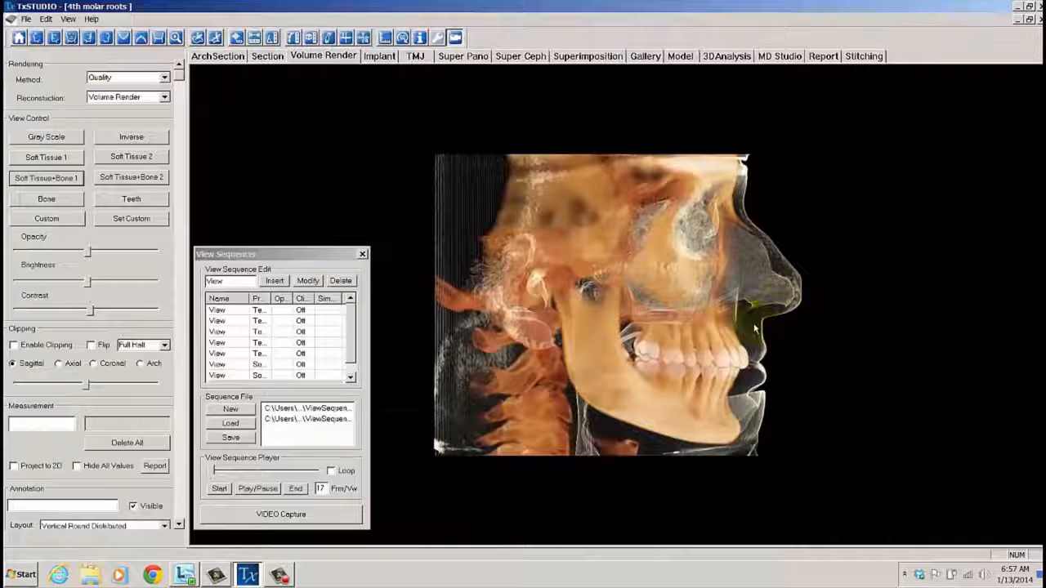
click(274, 281)
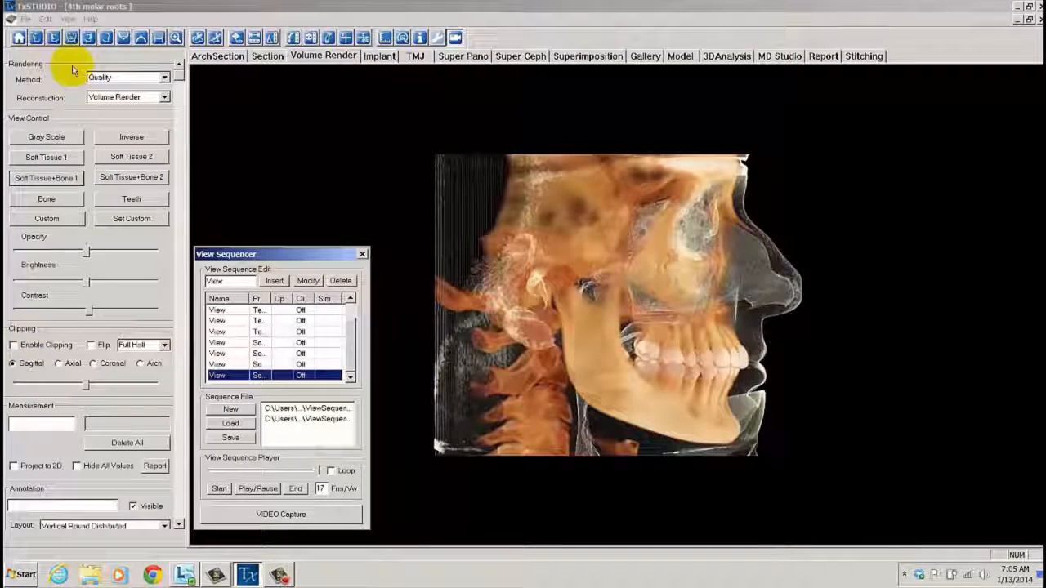
click(71, 37)
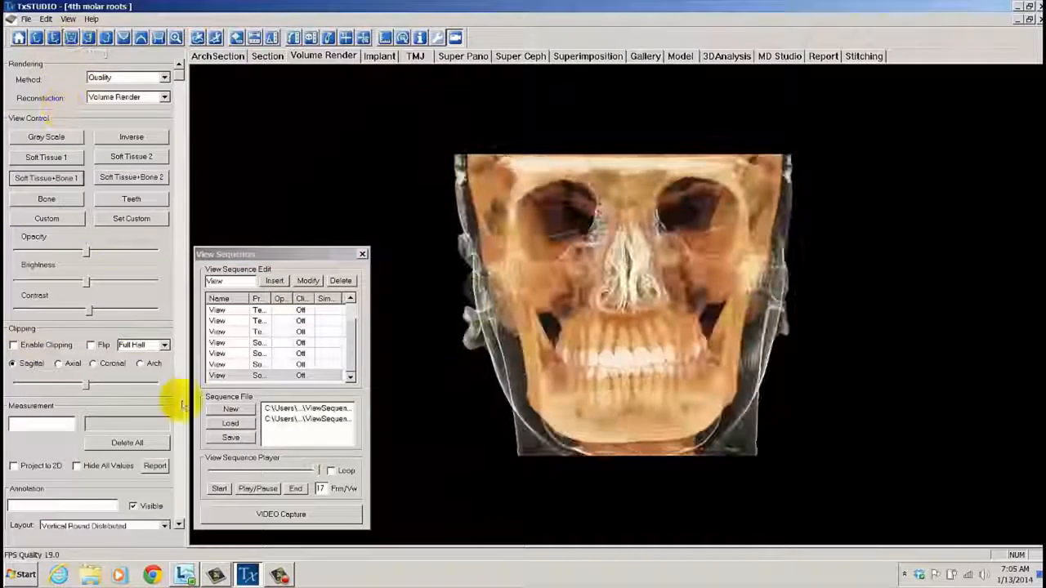
click(275, 282)
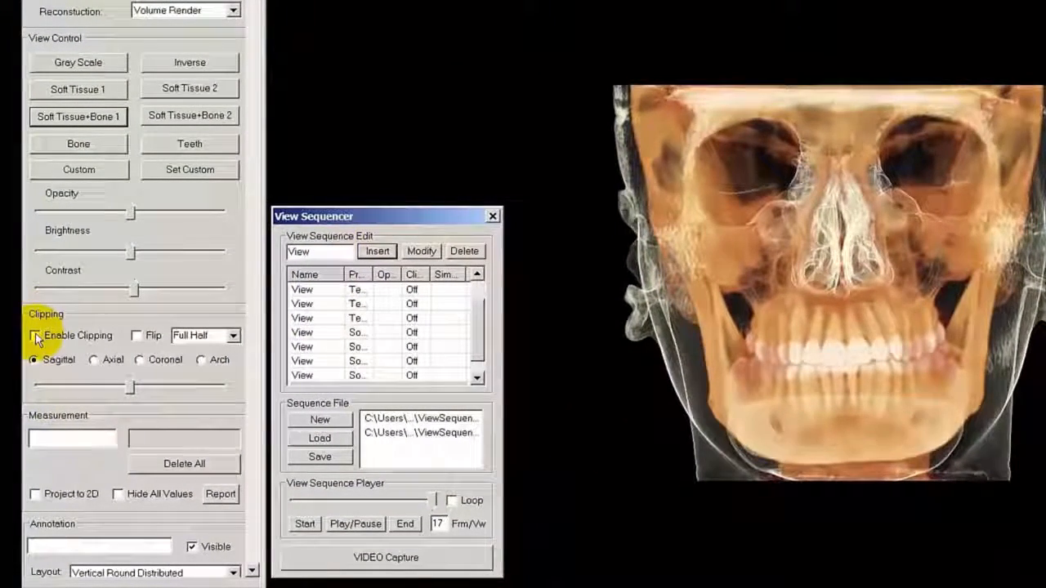
Enable sagittal clipping and add the clipped front and right views to the sequence
click(35, 334)
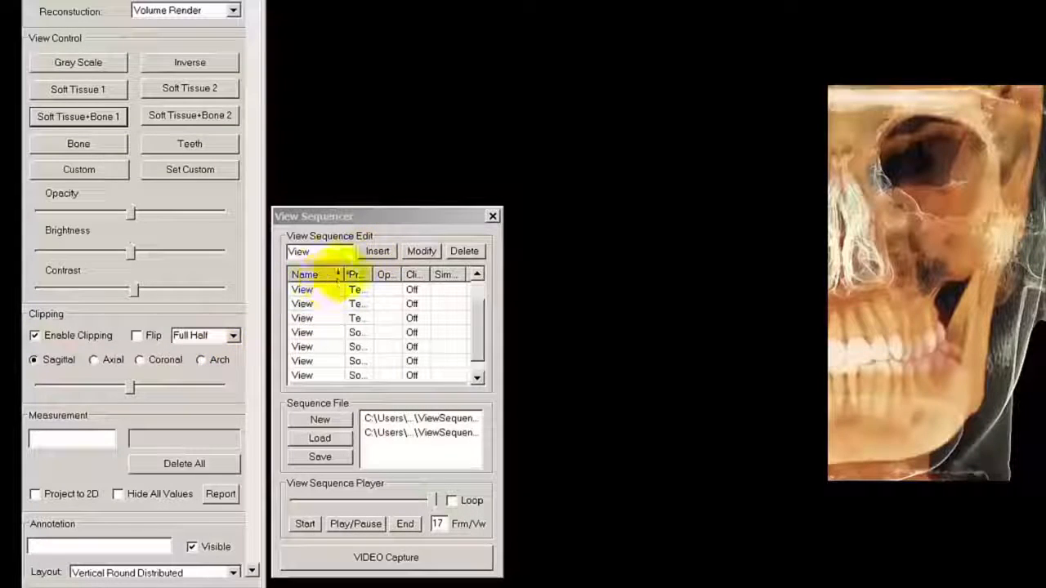
click(378, 251)
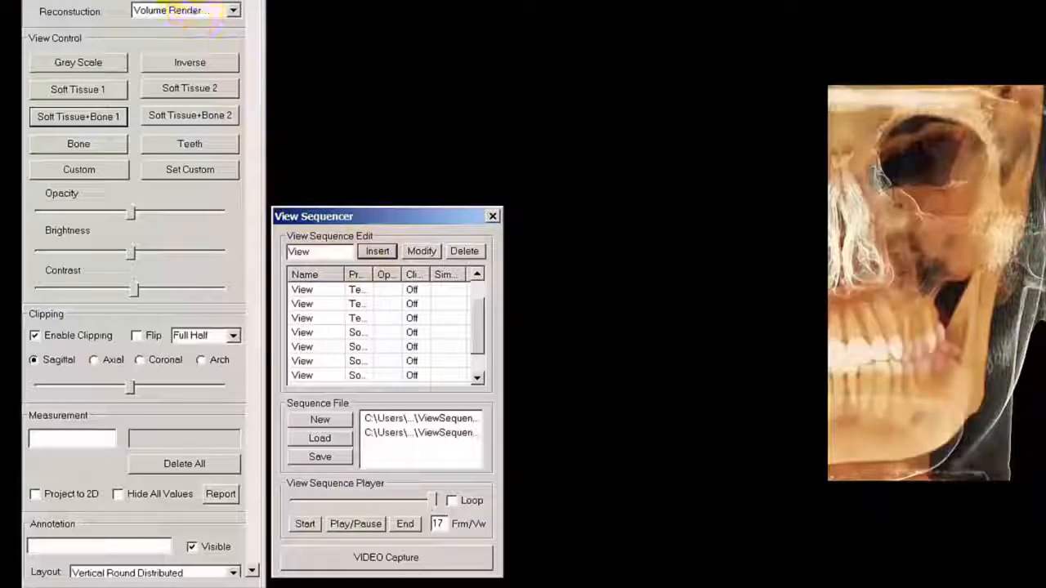
click(131, 1)
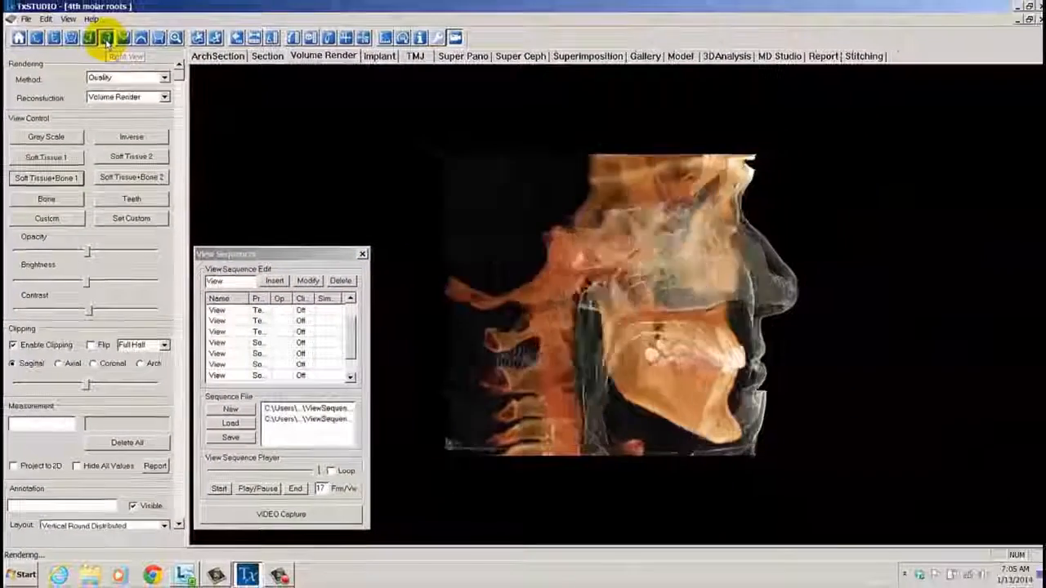
click(276, 281)
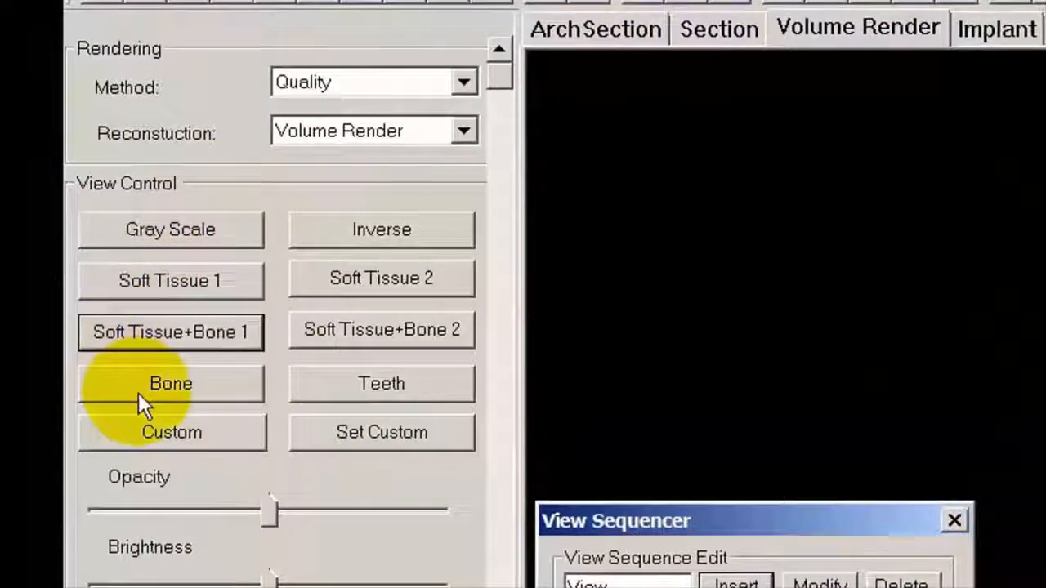
Apply the Custom preset, shift the opacity curve's middle node to a lower gray scale and higher opacity, and insert the view
click(186, 434)
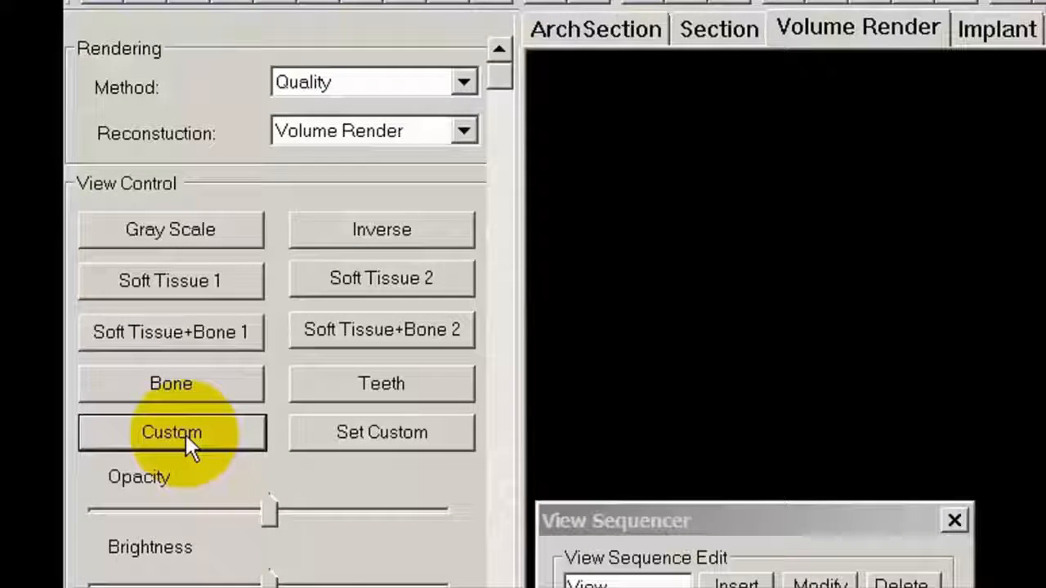
click(342, 431)
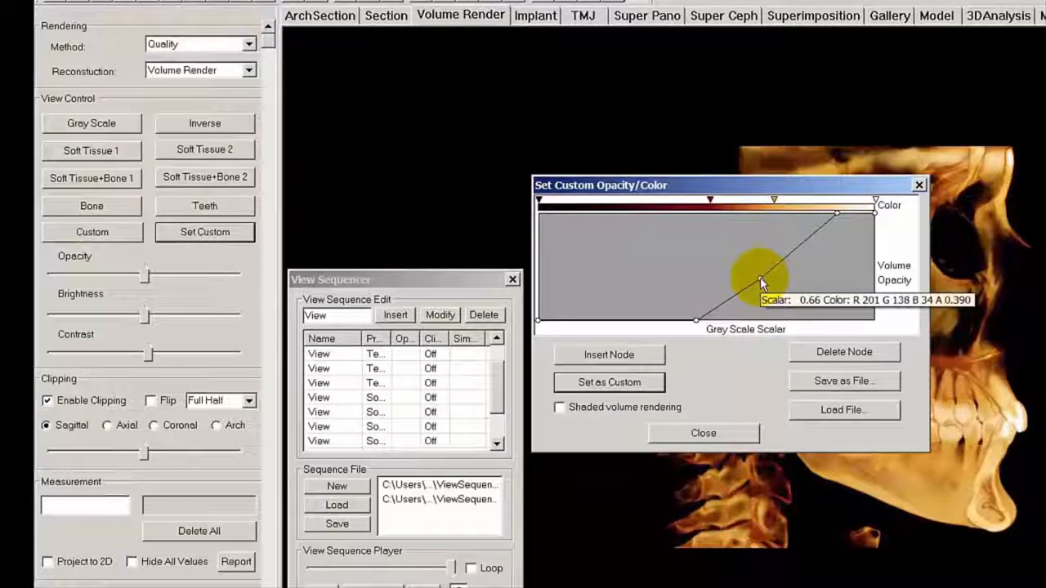
drag(759, 277, 745, 268)
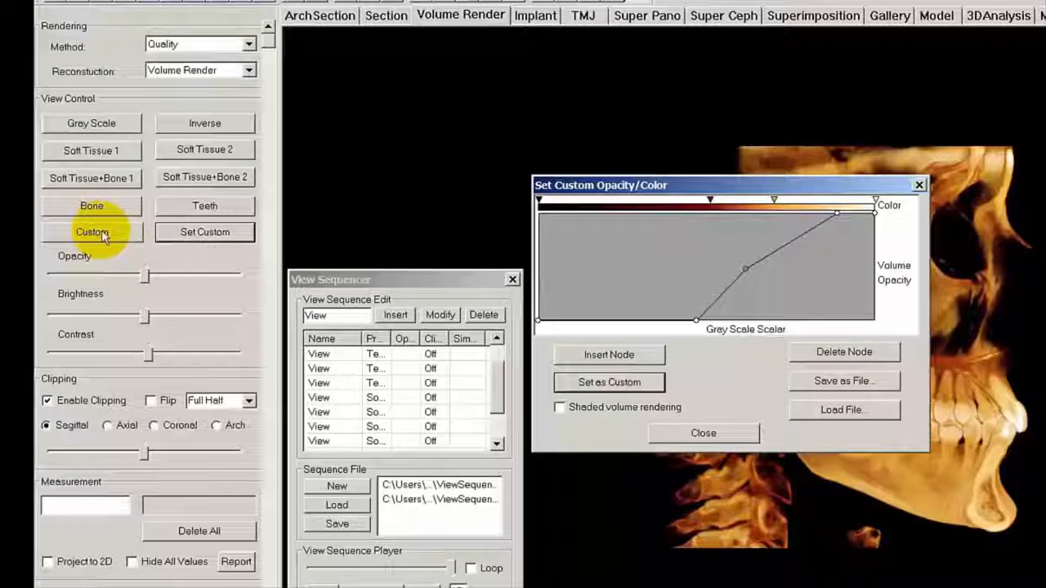
click(919, 185)
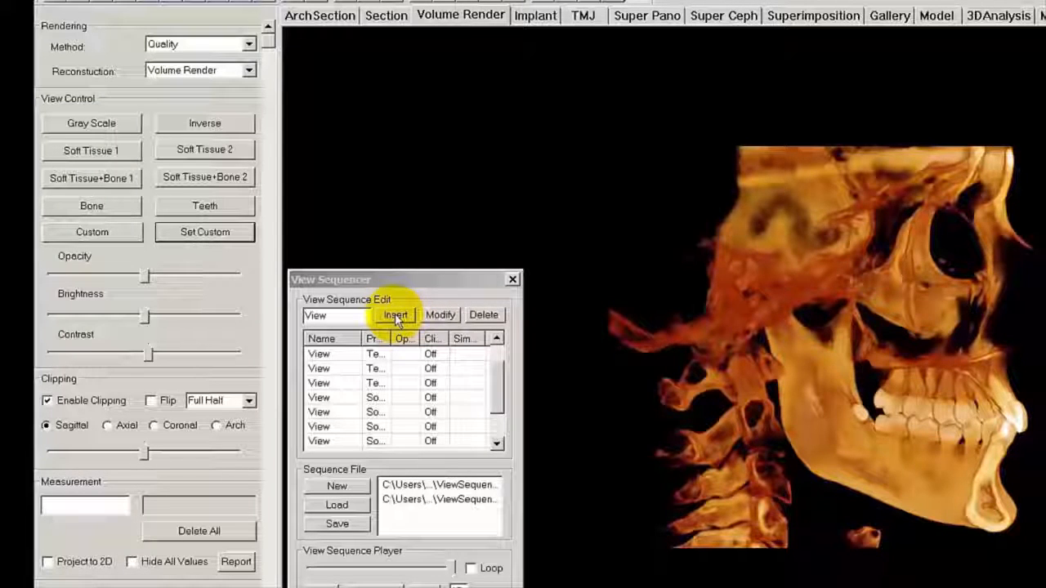
click(395, 317)
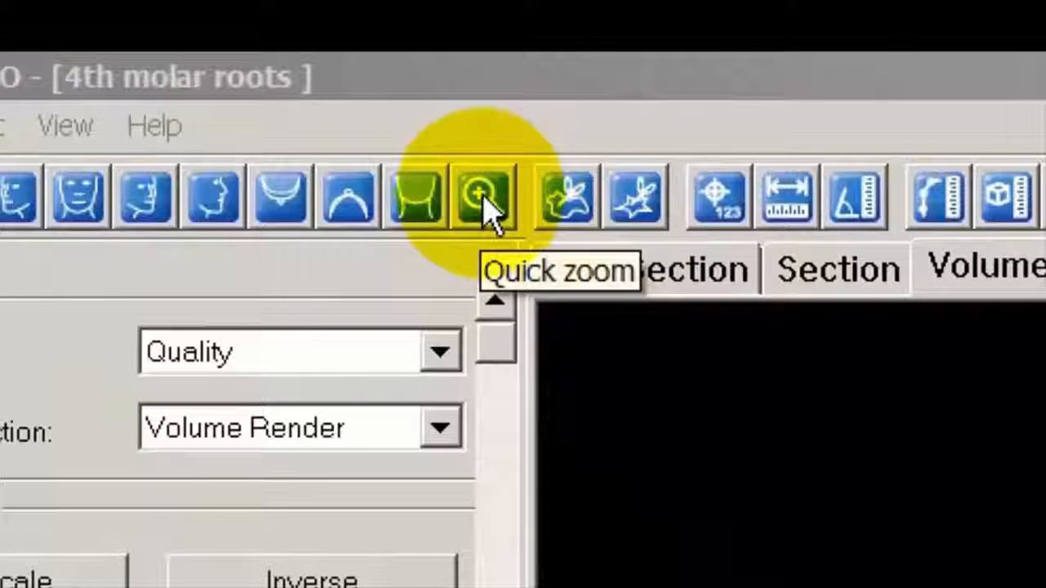
Quick-zoom on the rearmost molar behind the clipped lower arch and insert the close-up view into the sequence
click(484, 203)
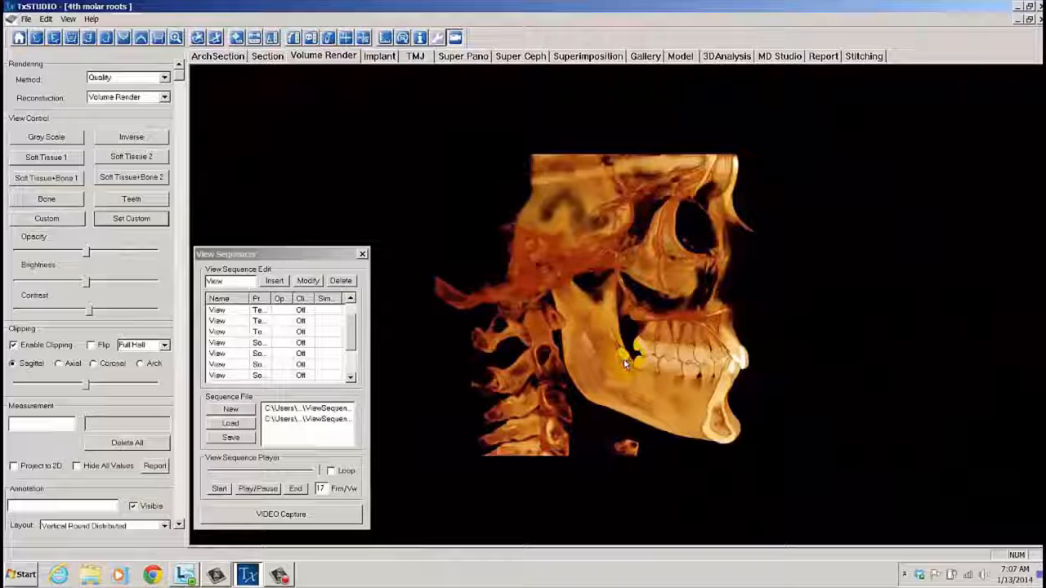
click(623, 364)
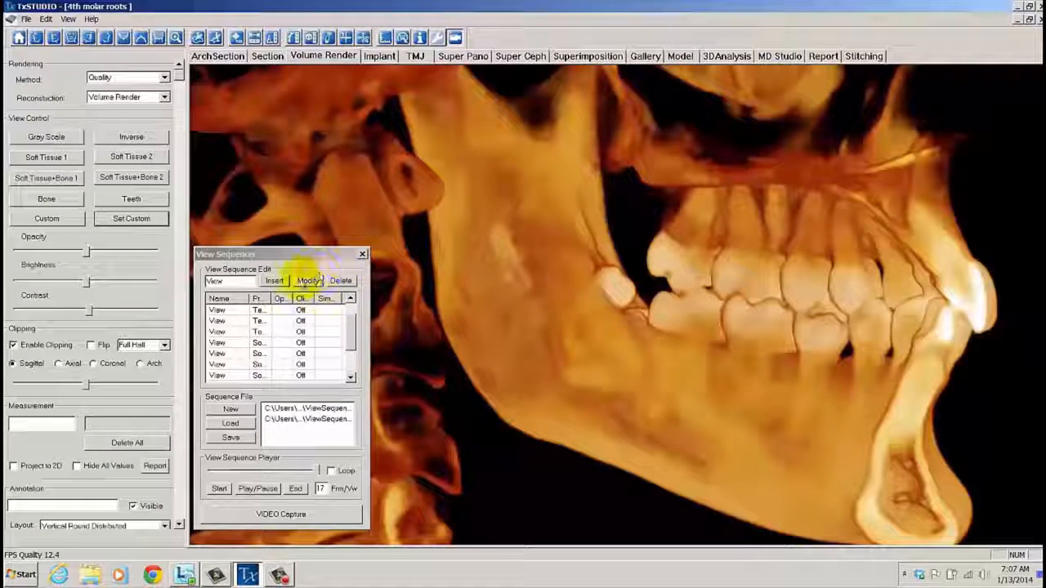
click(274, 281)
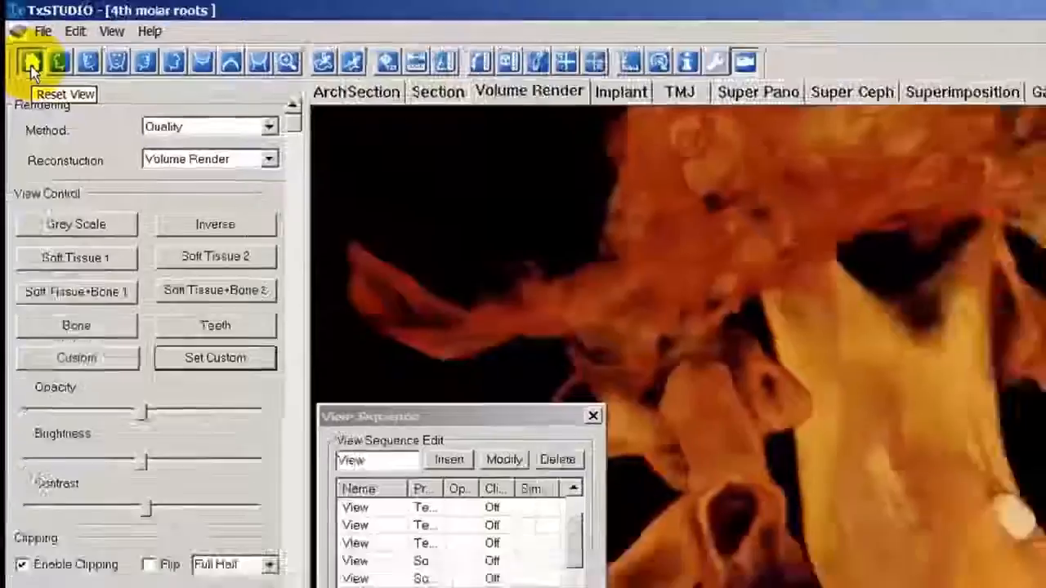
Reset the view, turn clipping off, and add the unclipped right and front views to the sequence
click(110, 233)
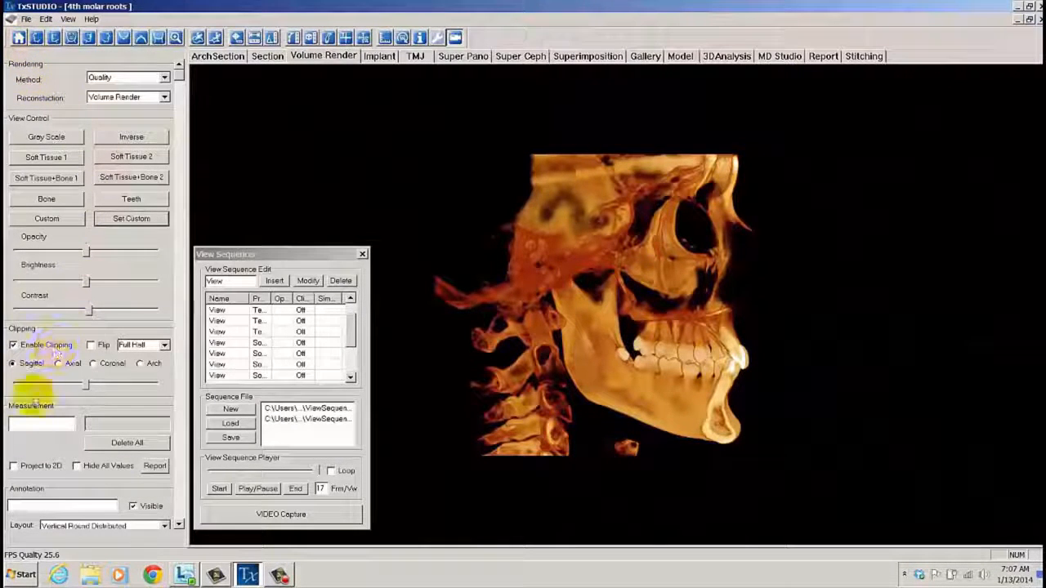
click(14, 345)
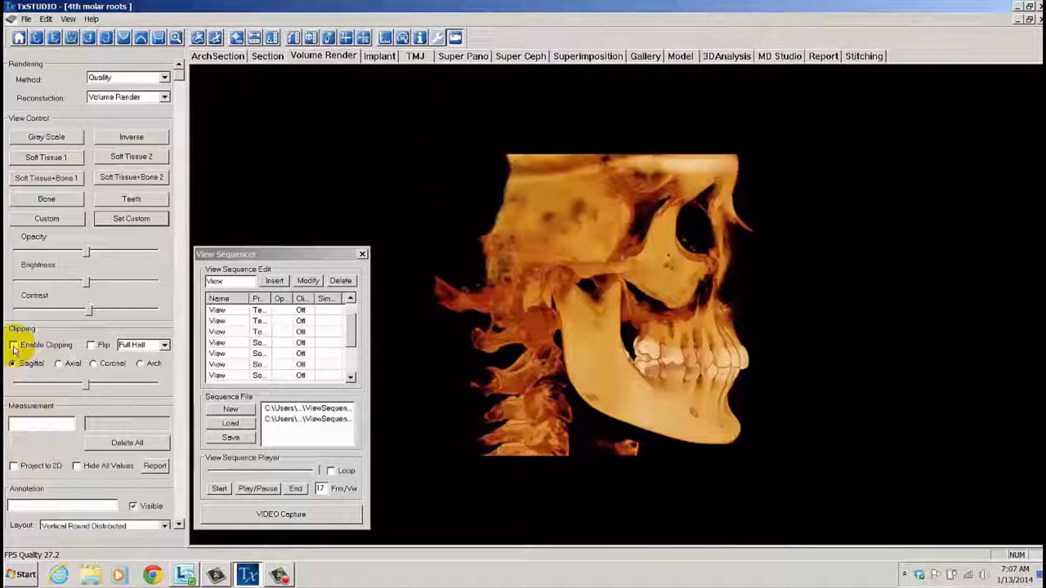
click(273, 281)
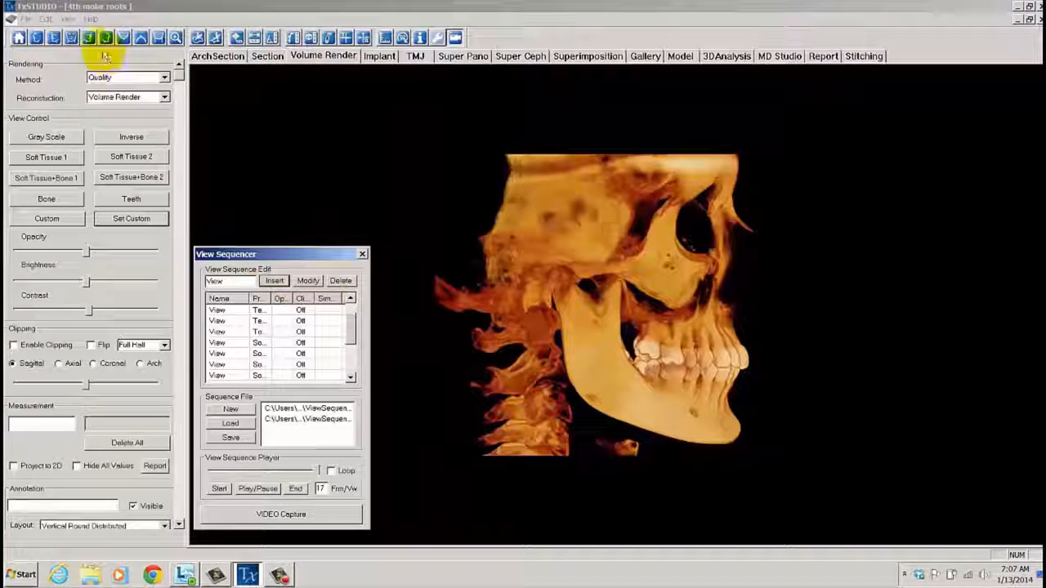
click(72, 37)
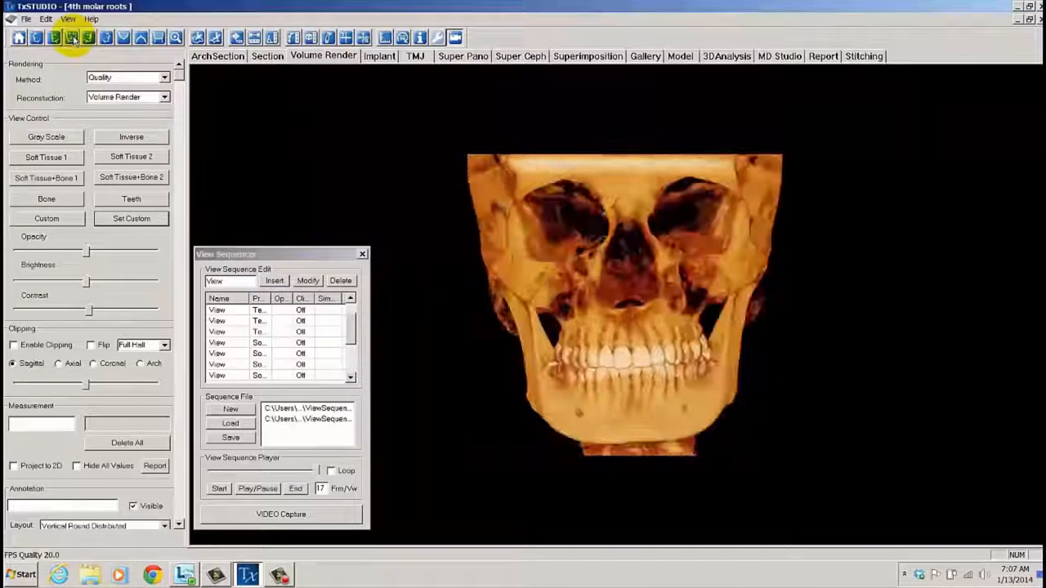
click(274, 281)
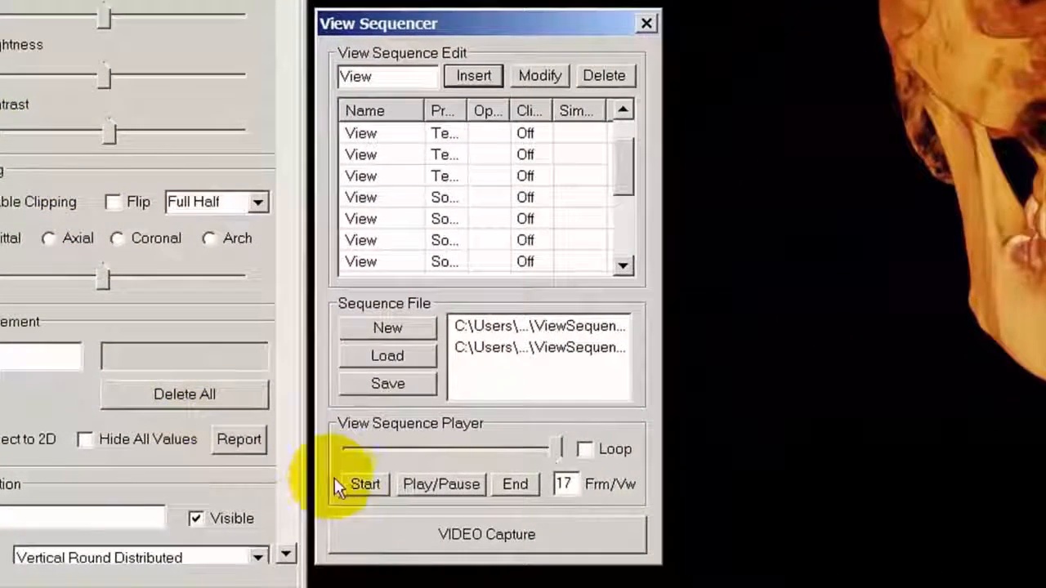
Rewind the sequence, set it to 30 frames per view, and play it through to the end
click(360, 477)
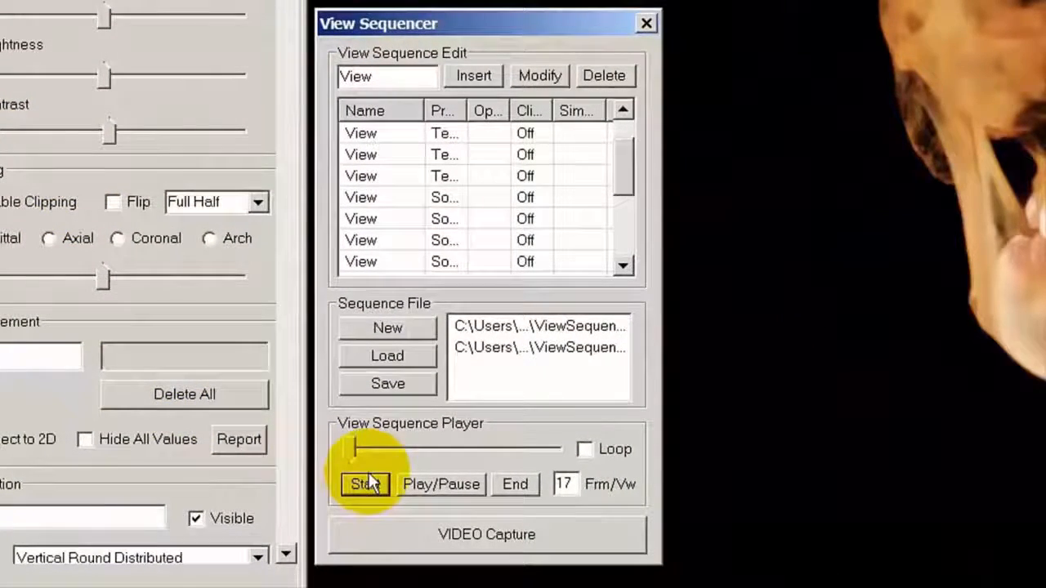
double_click(576, 484)
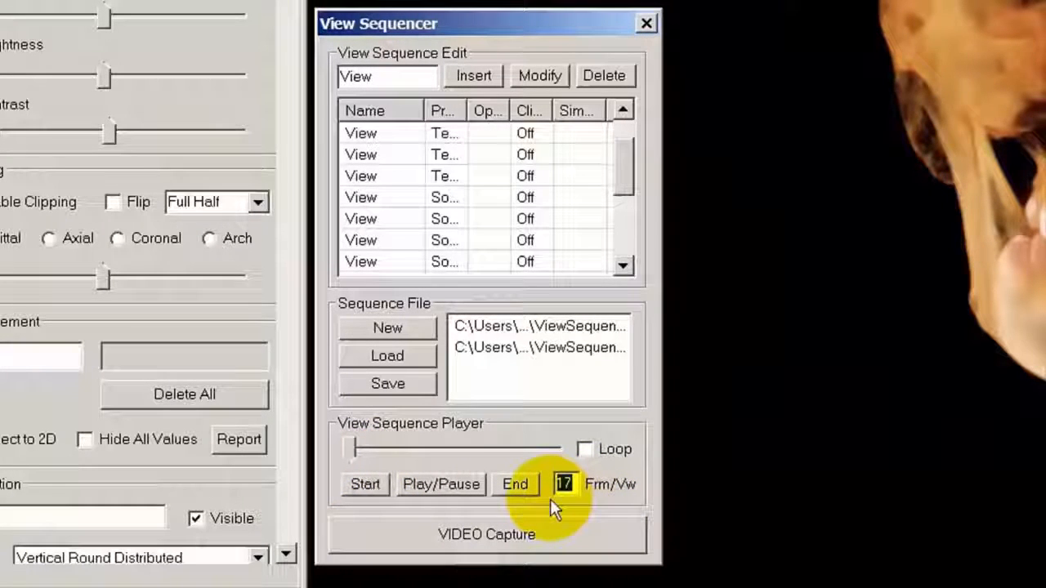
text(30)
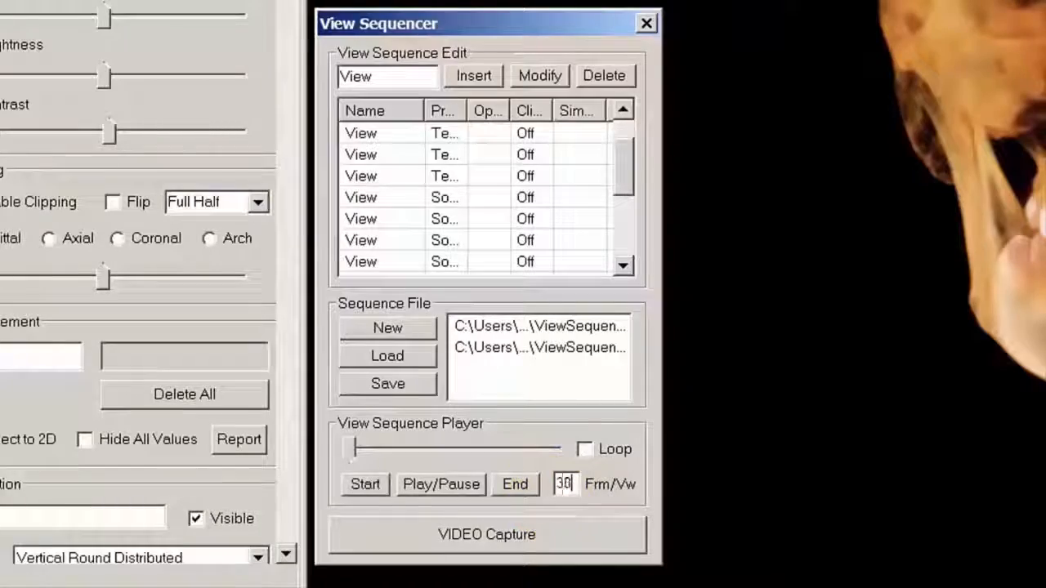
click(441, 486)
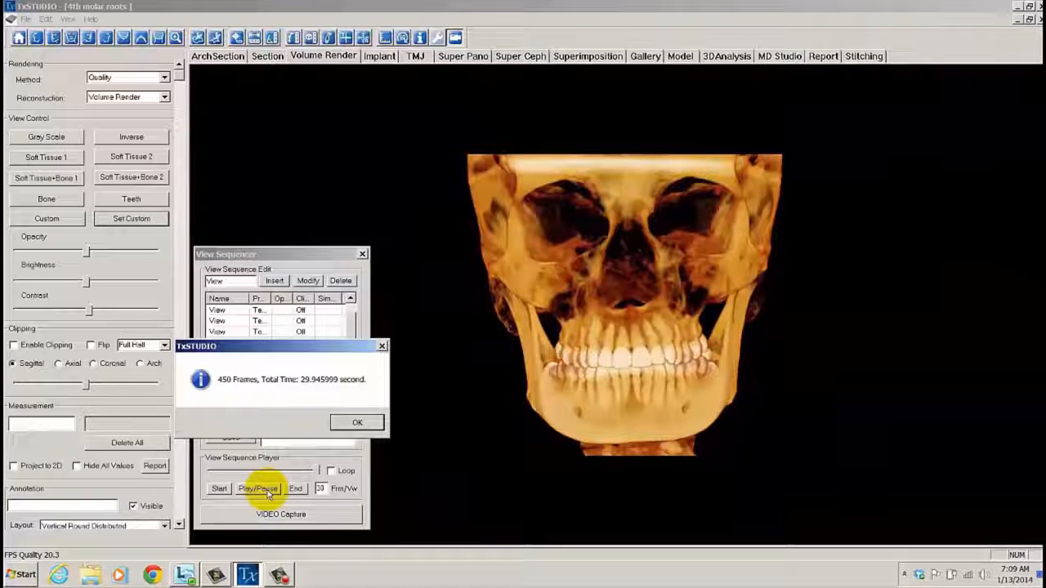
click(359, 422)
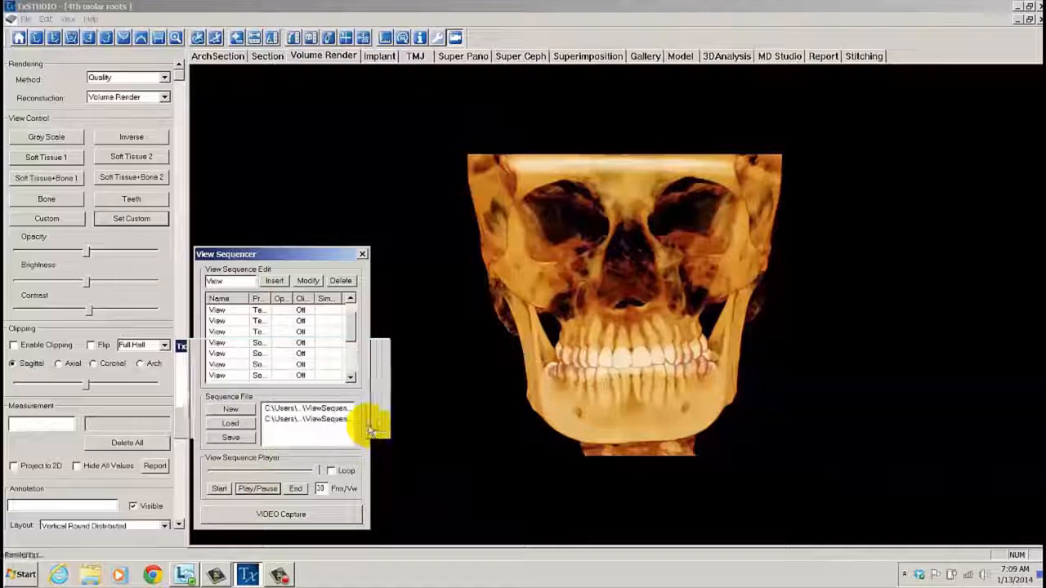
Enable looped playback, watch the sequence in full screen, and stop it at its last view
click(330, 472)
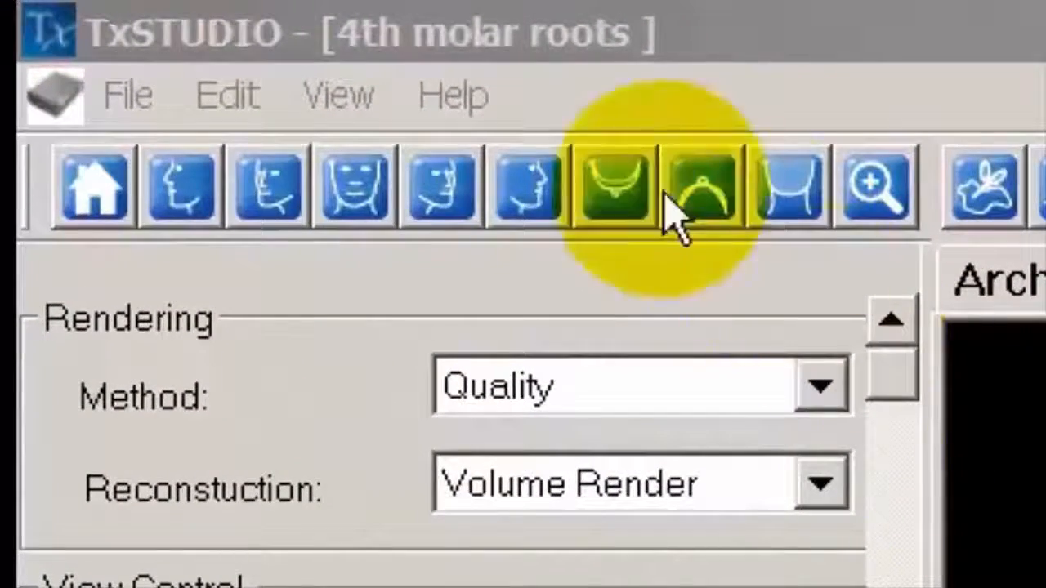
click(349, 102)
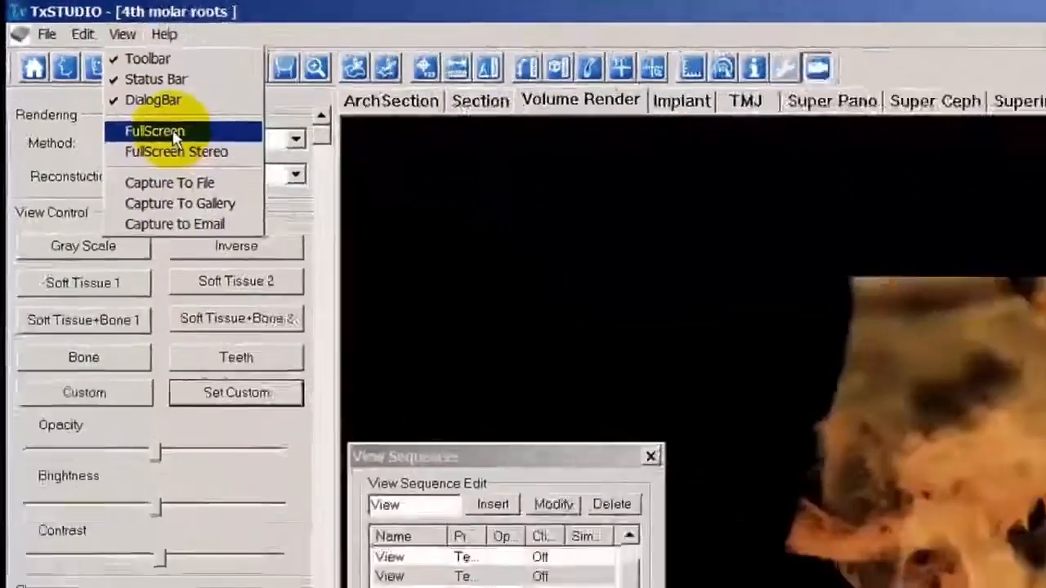
click(429, 364)
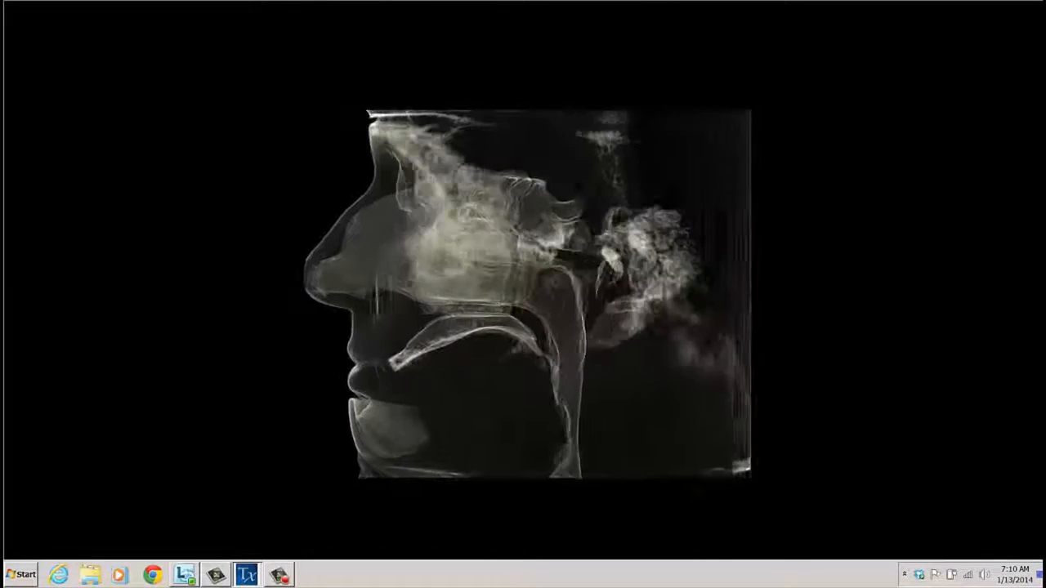
key(Escape)
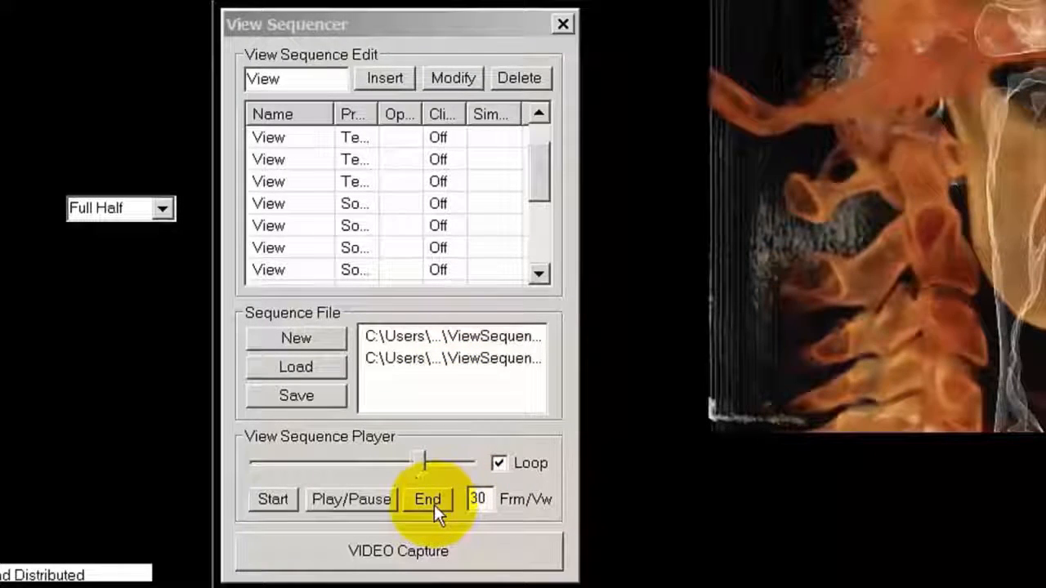
click(431, 501)
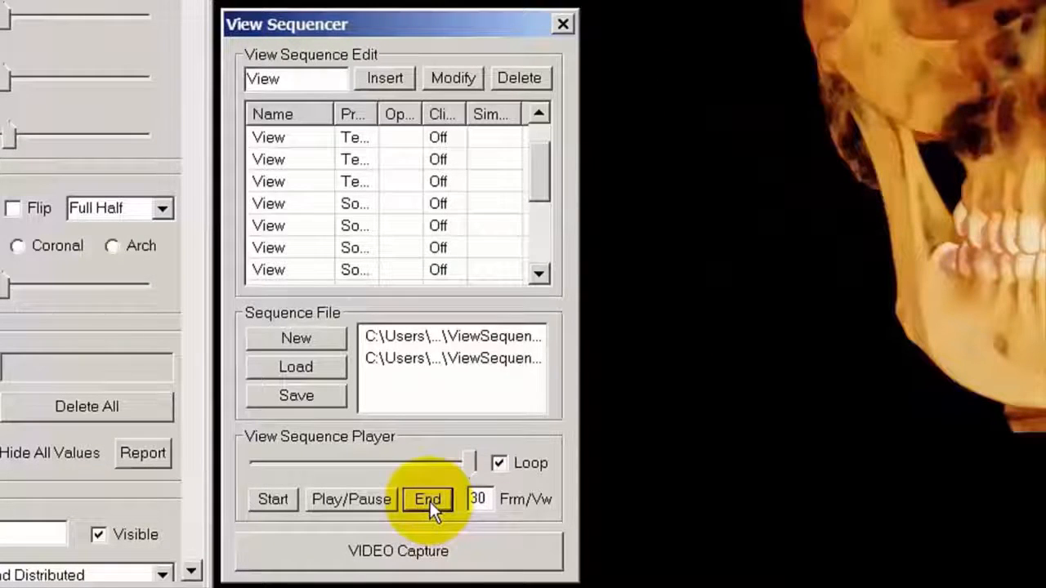
Save the view sequence to the Desktop as ViewSequence.vseq
click(564, 24)
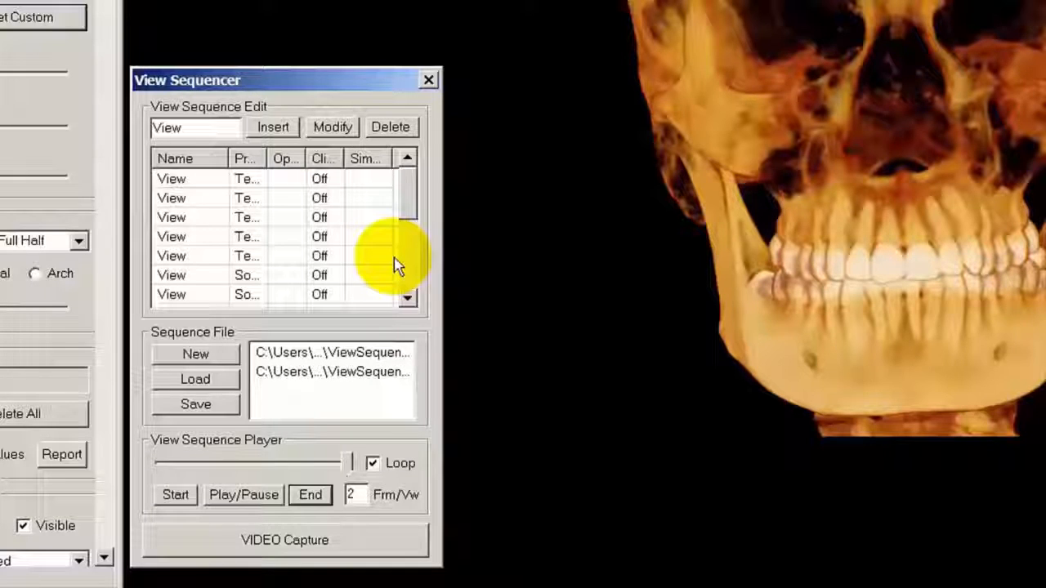
click(226, 408)
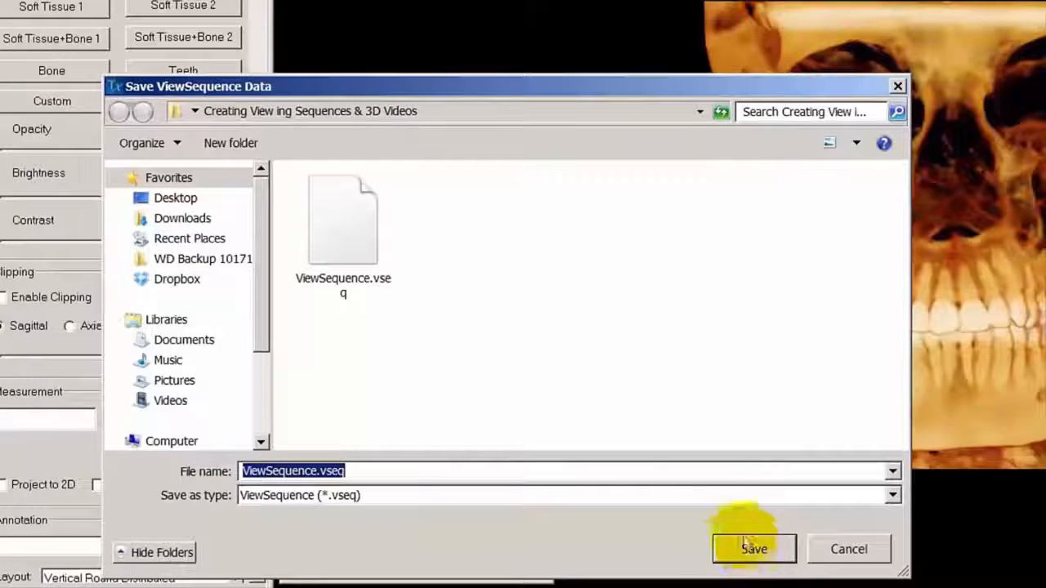
click(190, 198)
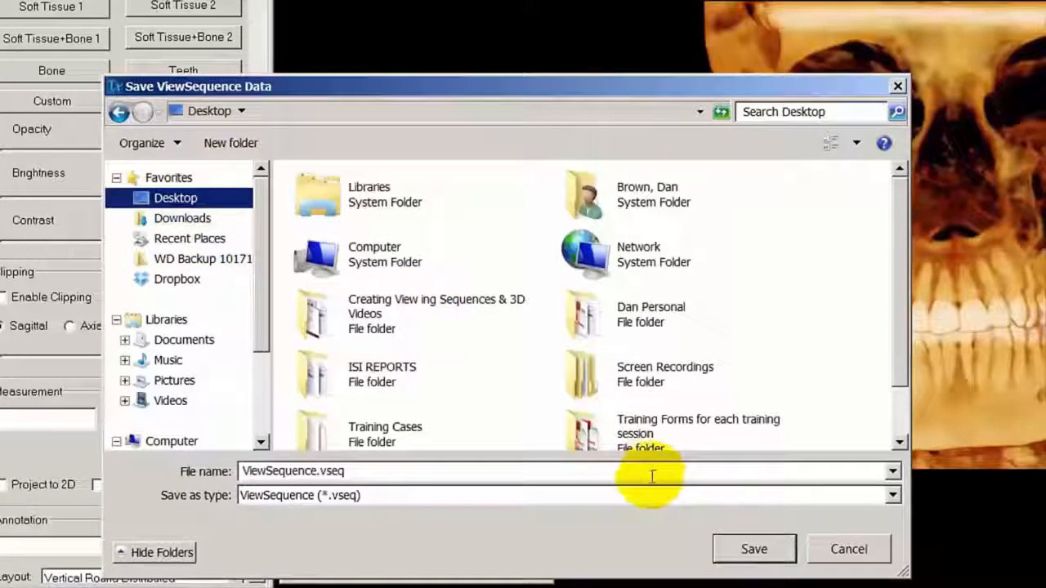
click(753, 549)
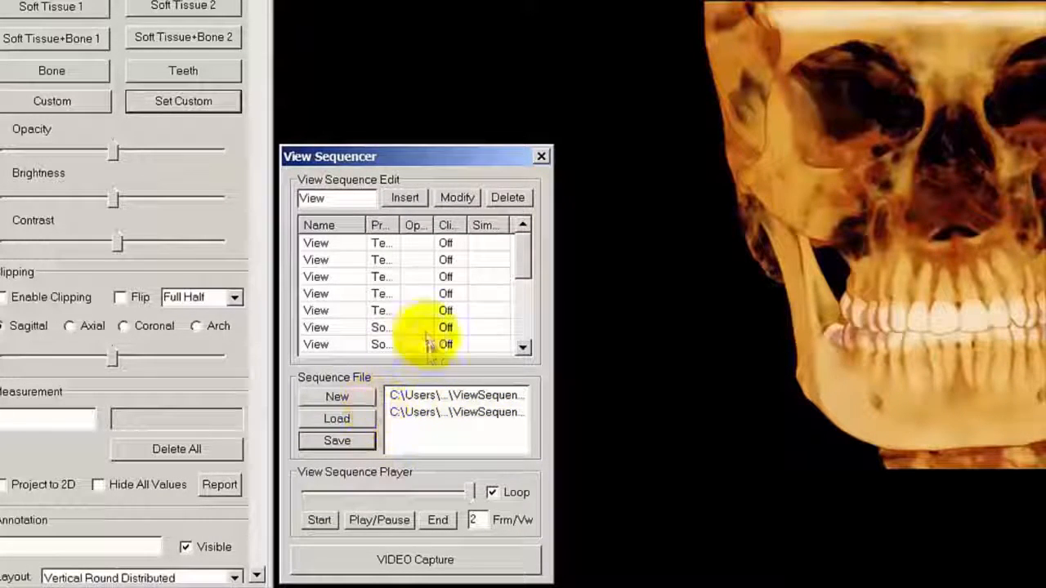
Load ViewSequence.vseq from the Desktop into the View Sequencer
click(327, 418)
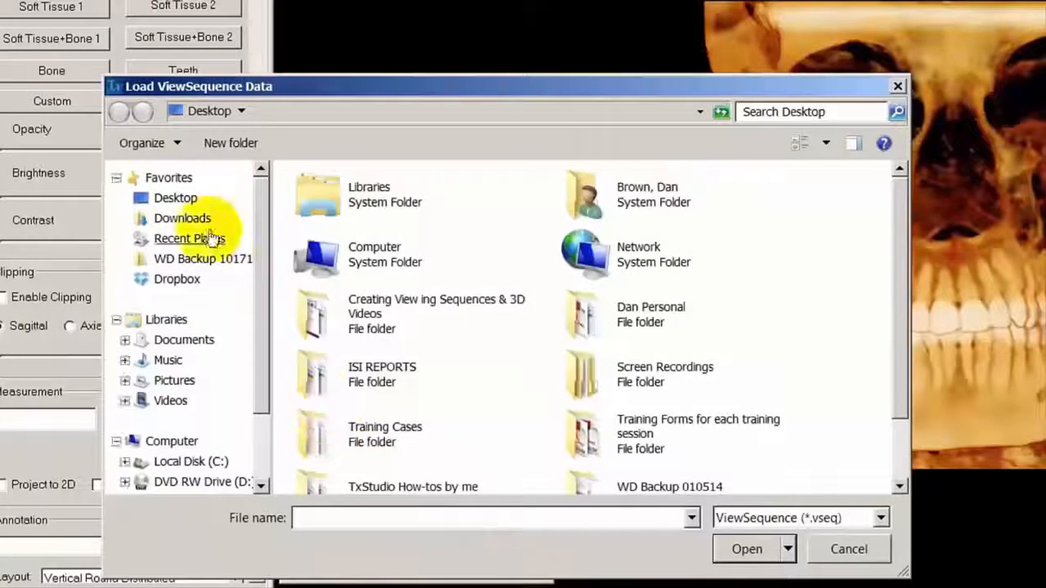
click(175, 199)
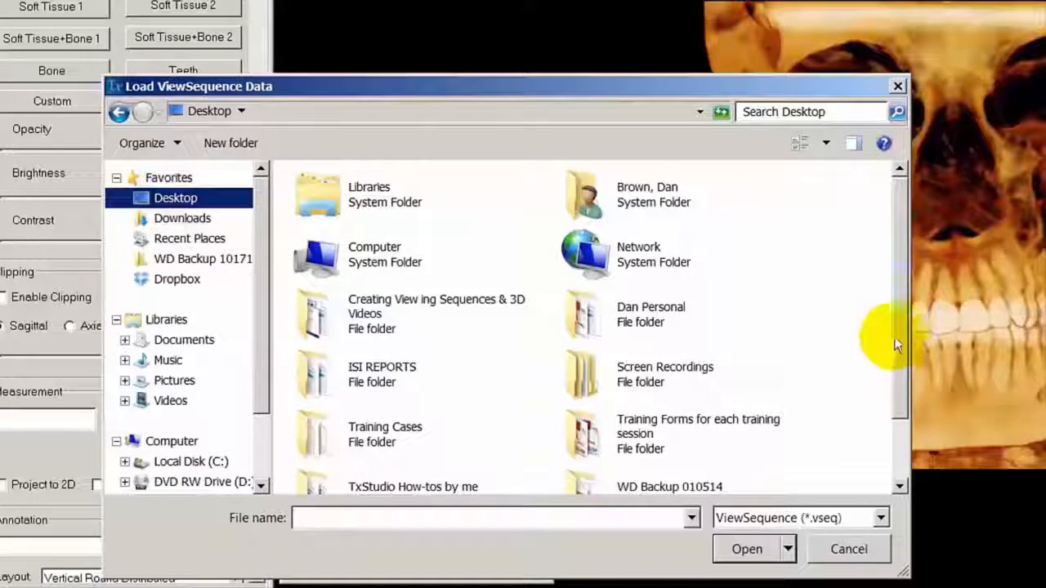
drag(904, 281, 907, 375)
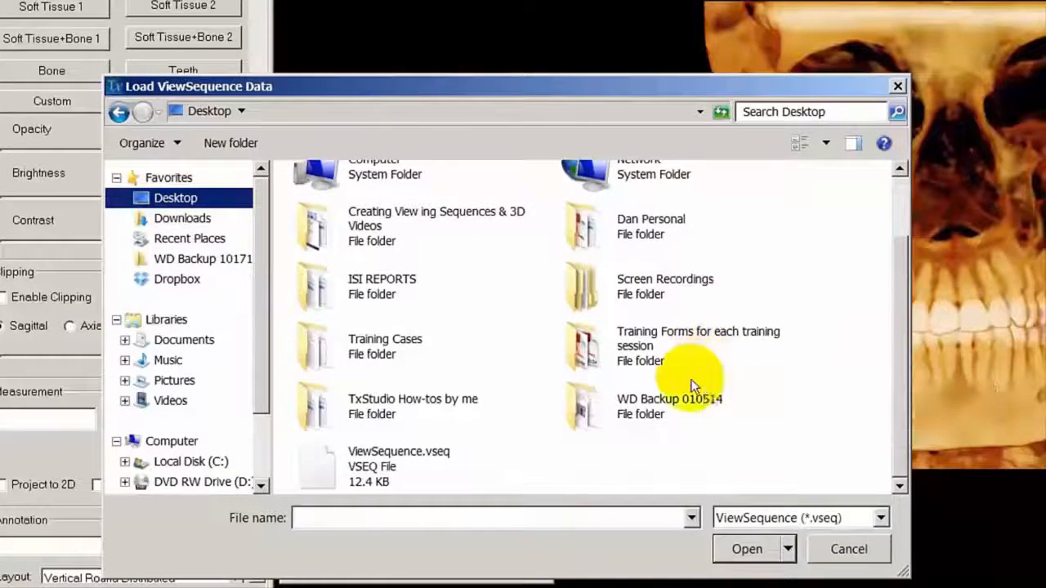
double_click(385, 454)
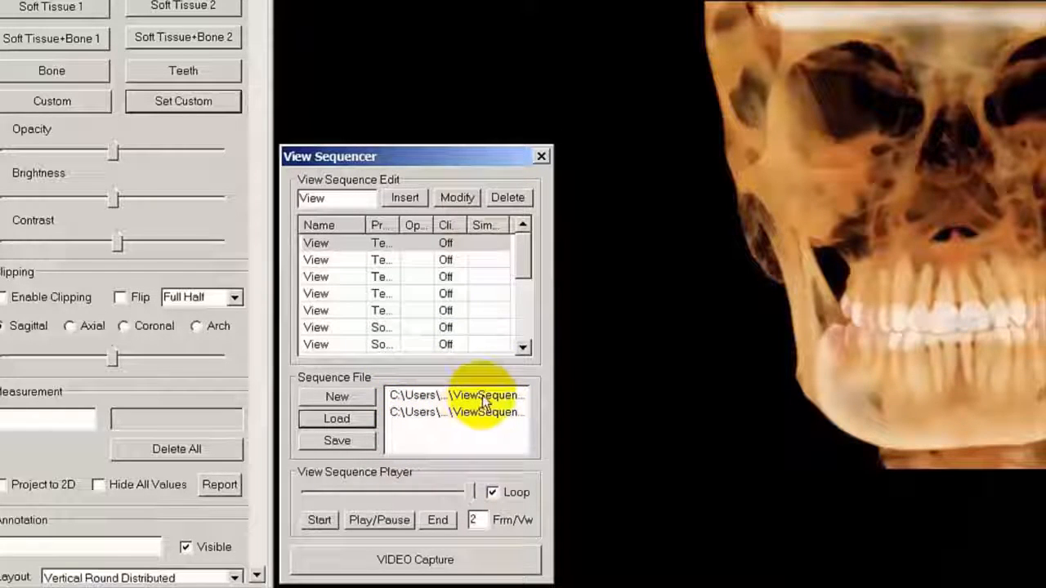
Start a new empty sequence, deleting all views from the current one
click(482, 397)
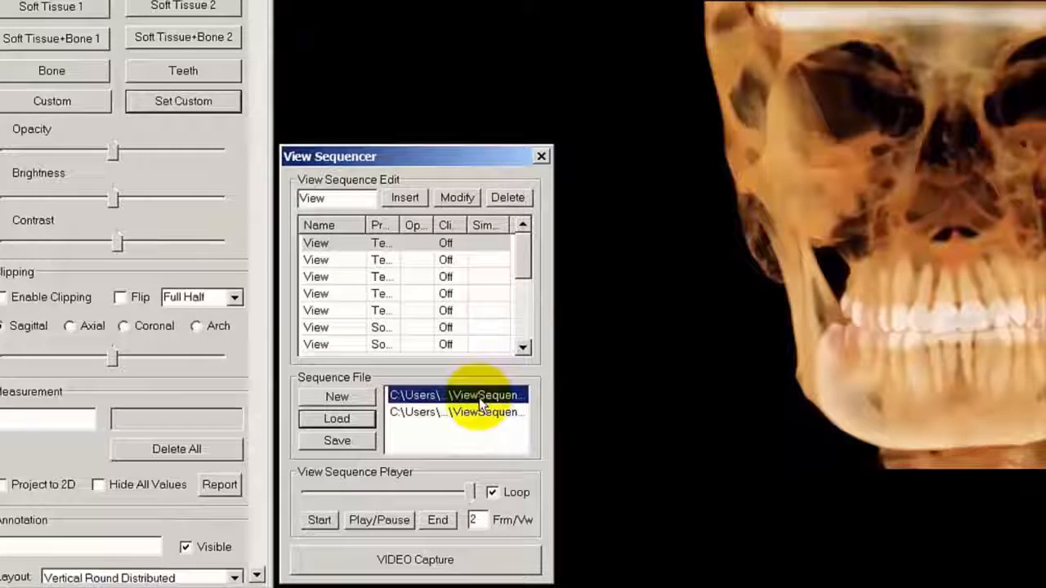
click(479, 414)
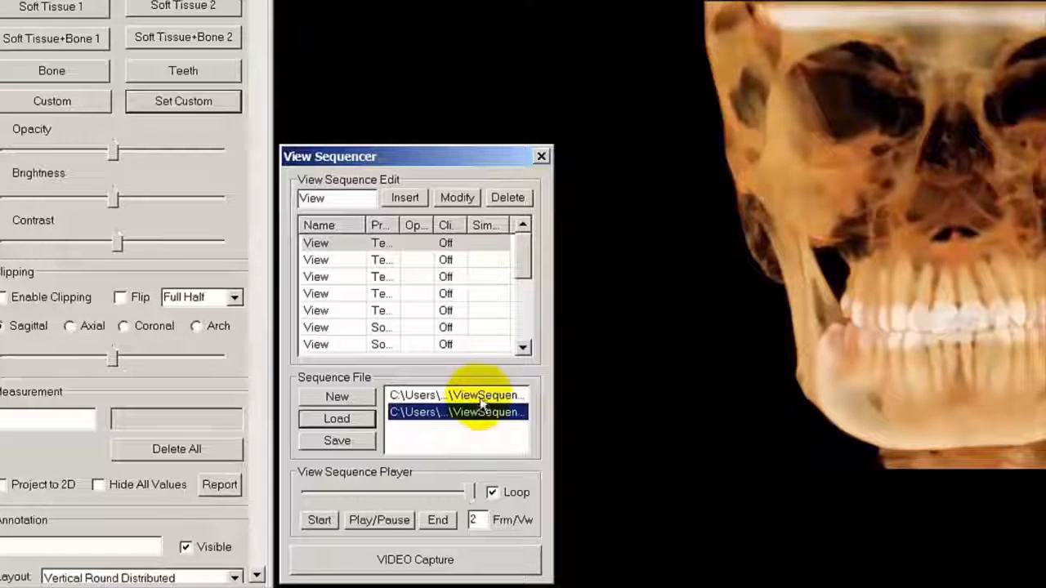
click(468, 397)
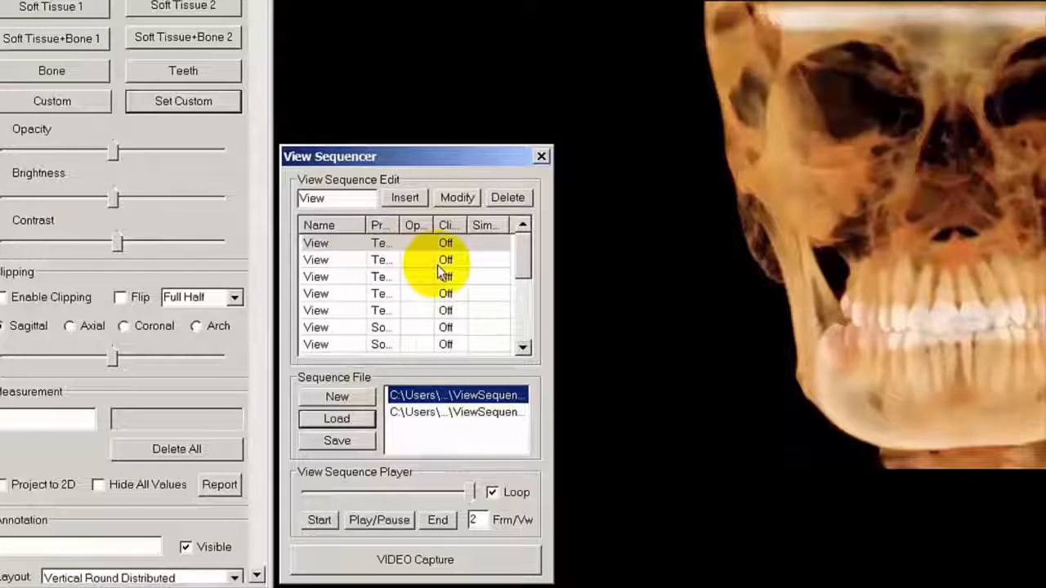
click(337, 398)
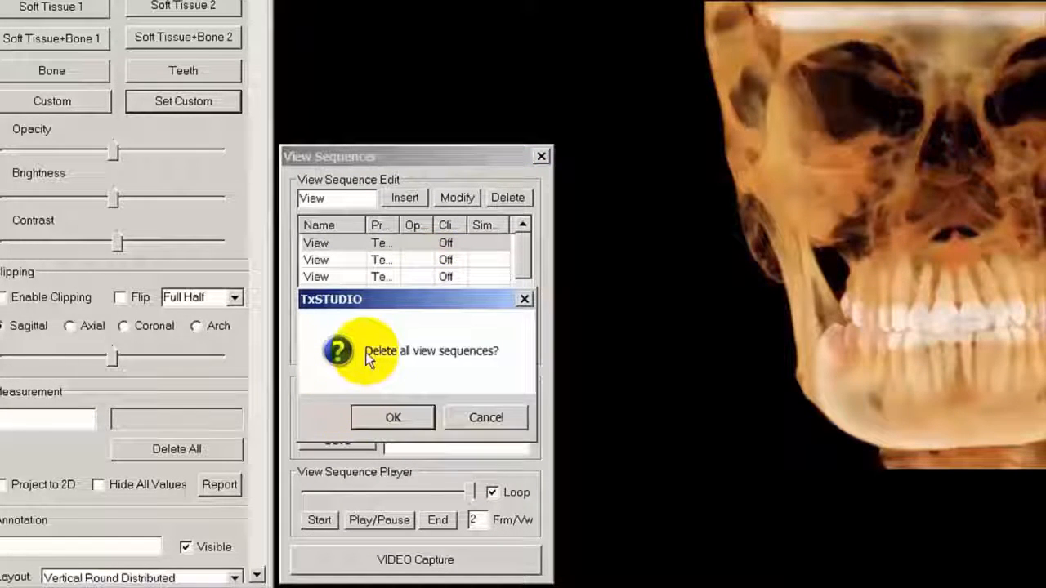
click(402, 418)
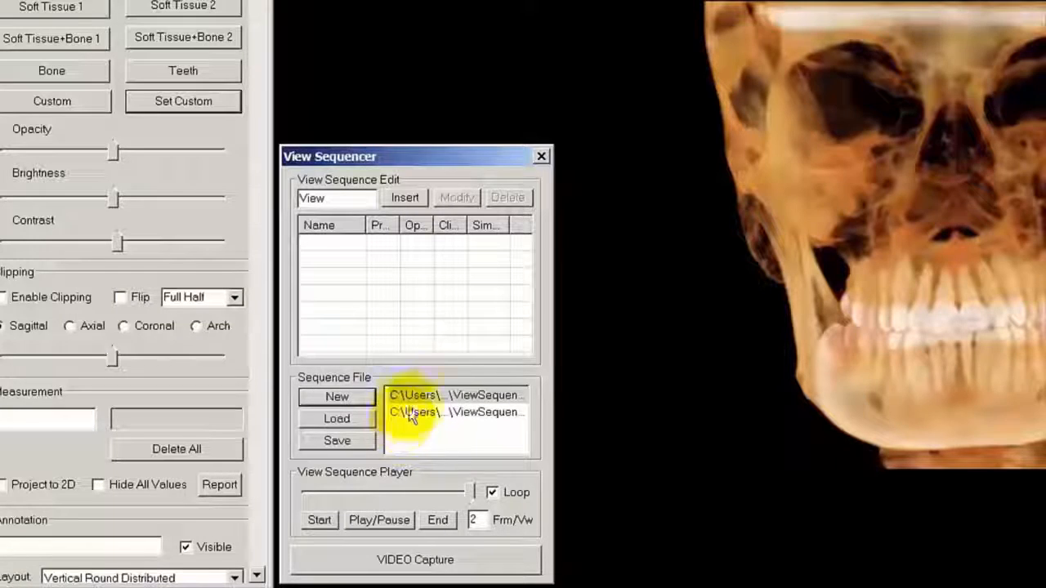
Remove the second entry from the sequence file list and load the remaining sequence file
double_click(457, 416)
click(542, 416)
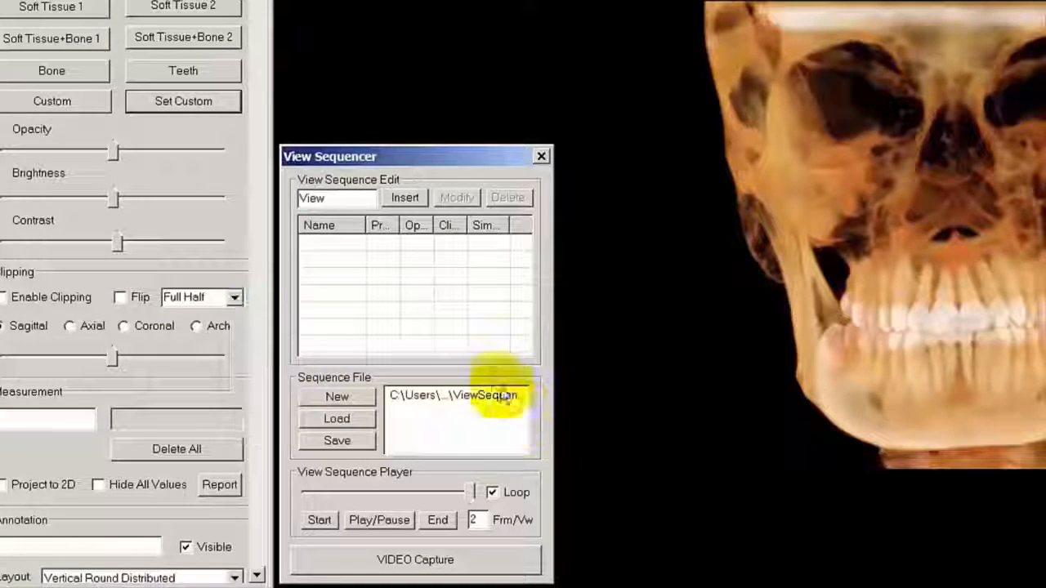
double_click(481, 398)
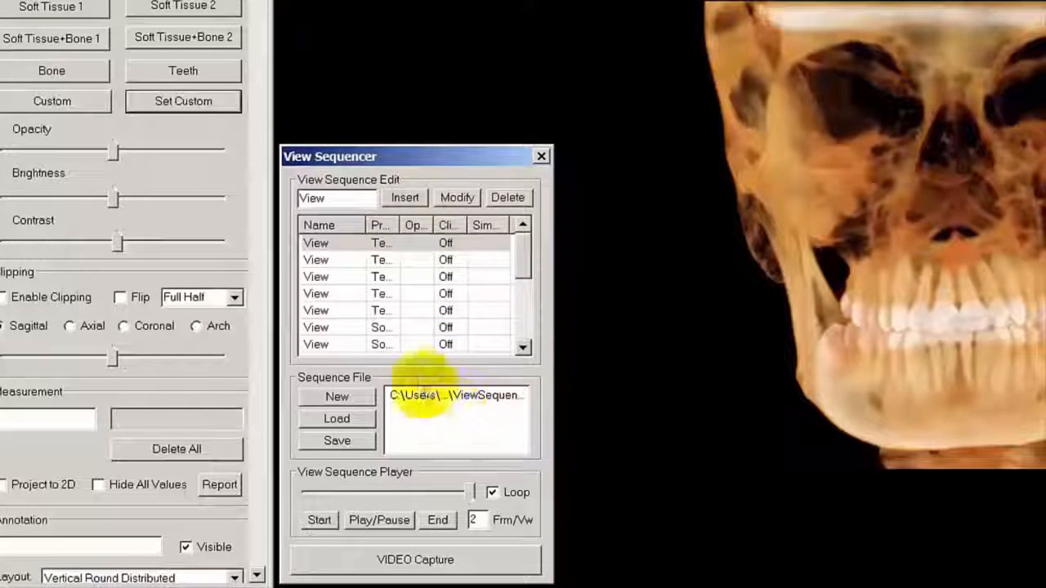
Rewind the reloaded sequence to its start and close the View Sequencer
click(319, 519)
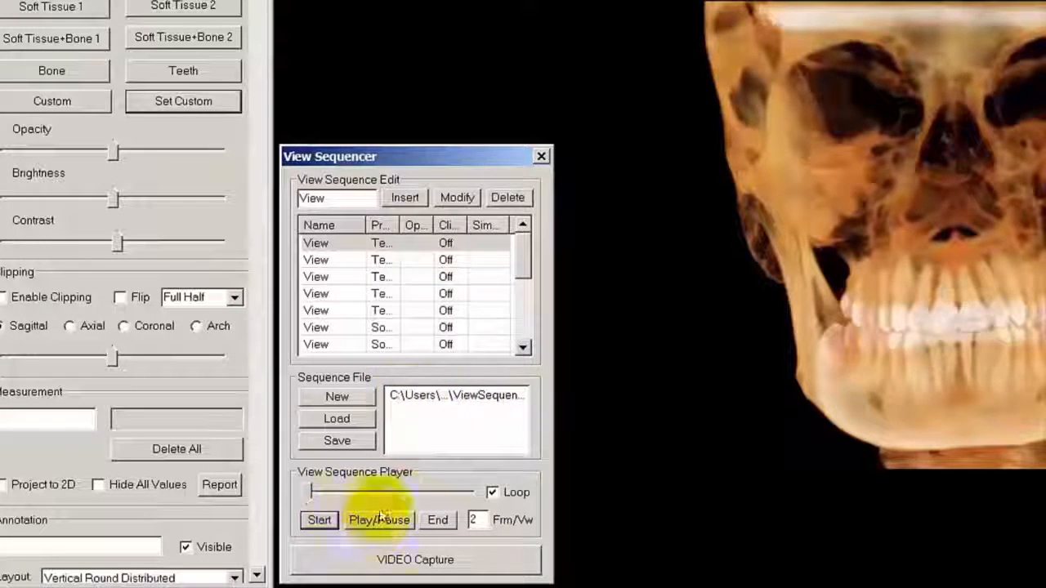
click(540, 156)
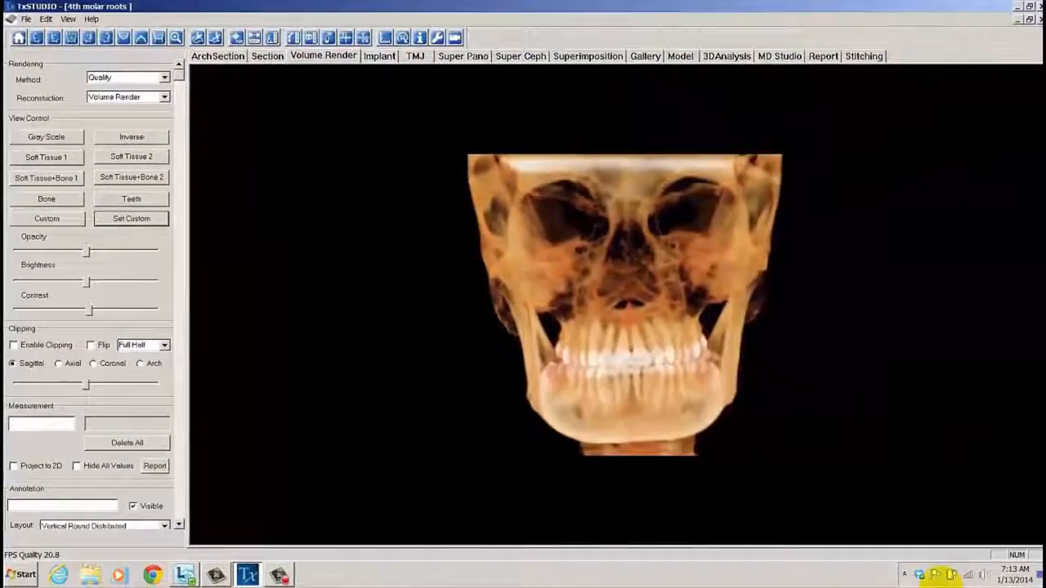